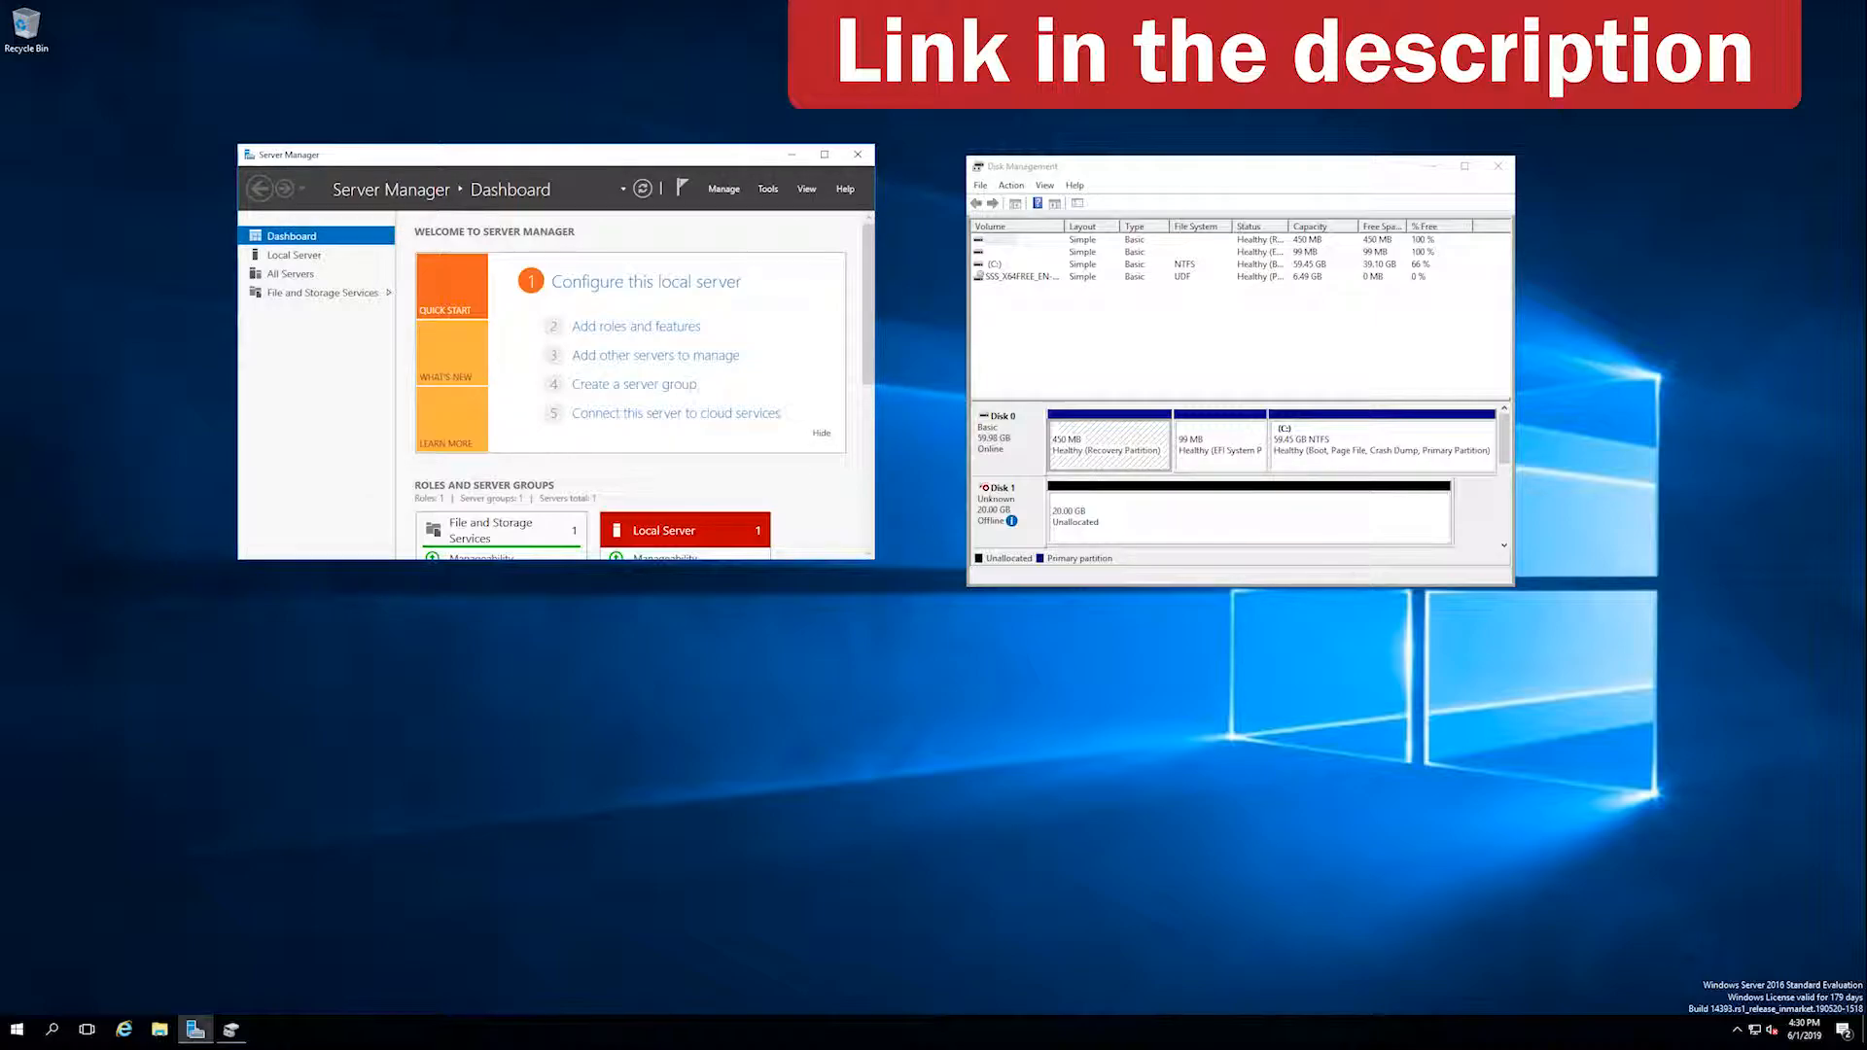
Step: Inspect the services under the File and Storage Services role in the Add Roles and Features Wizard, then close the wizard without installing
left_click(726, 188)
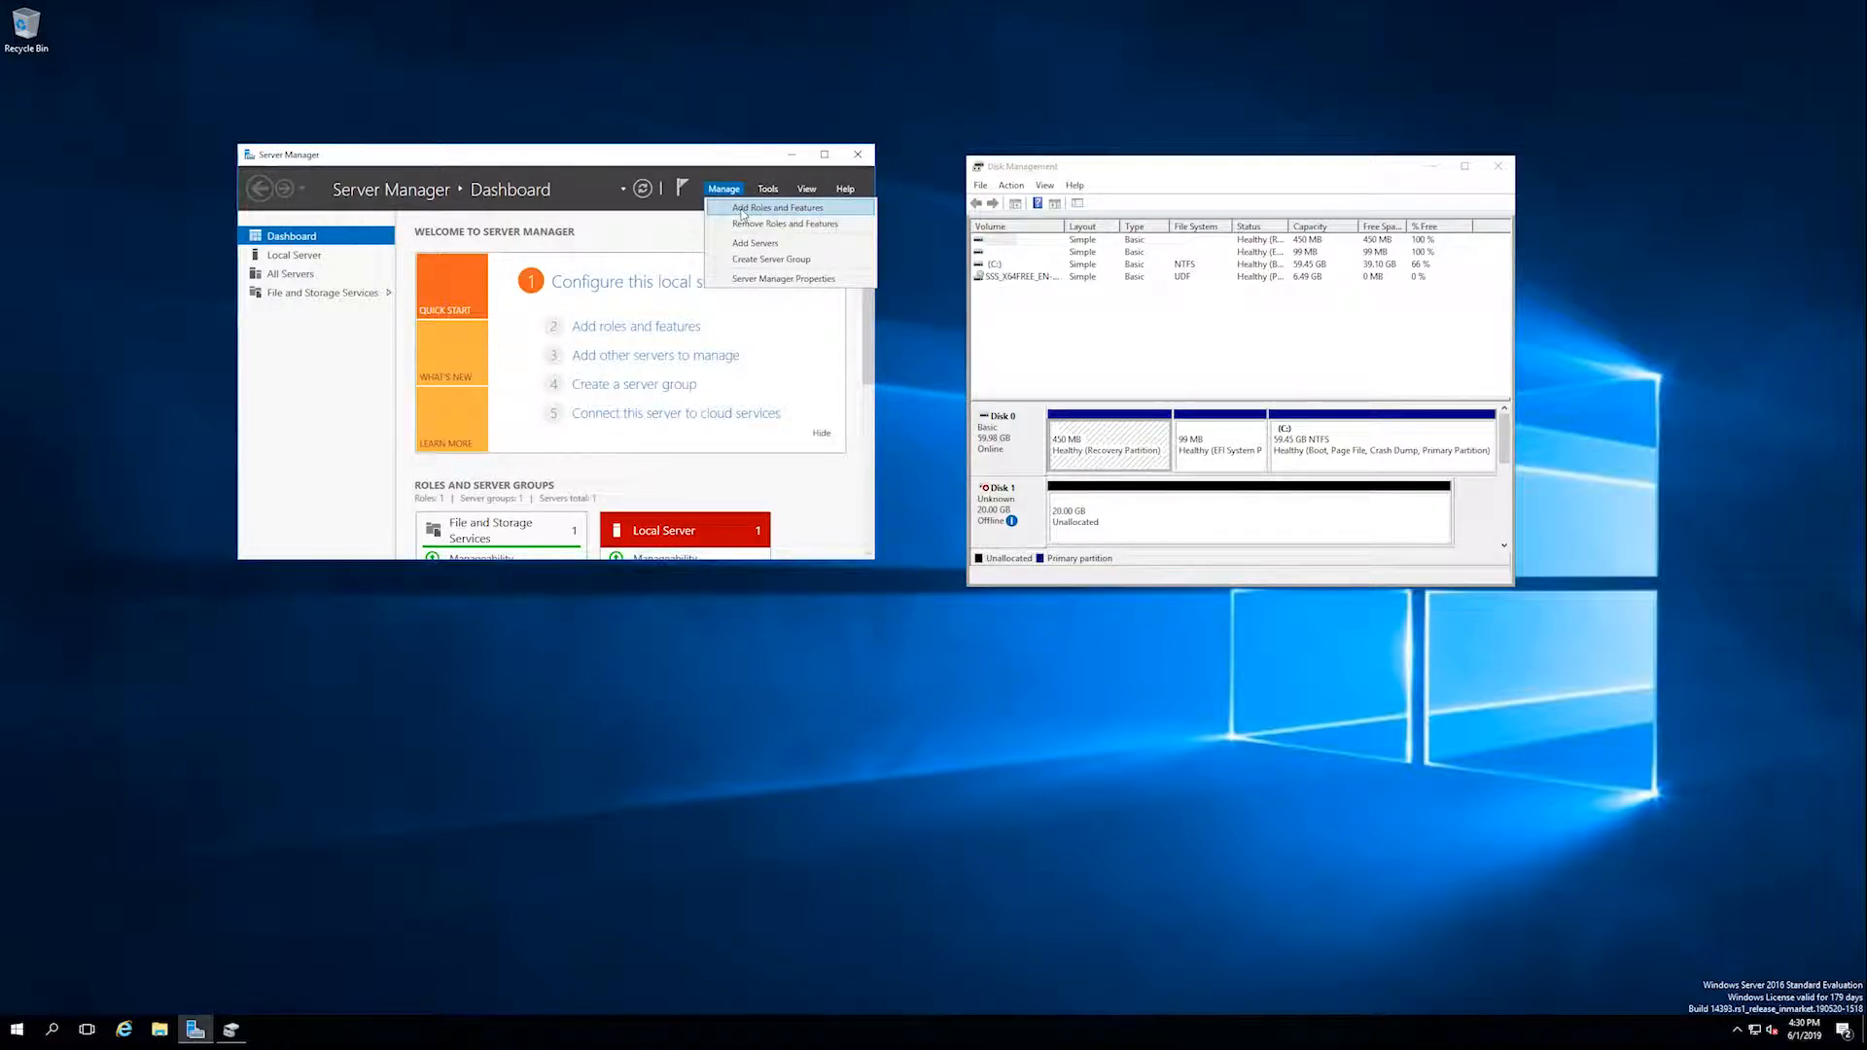
left_click(743, 209)
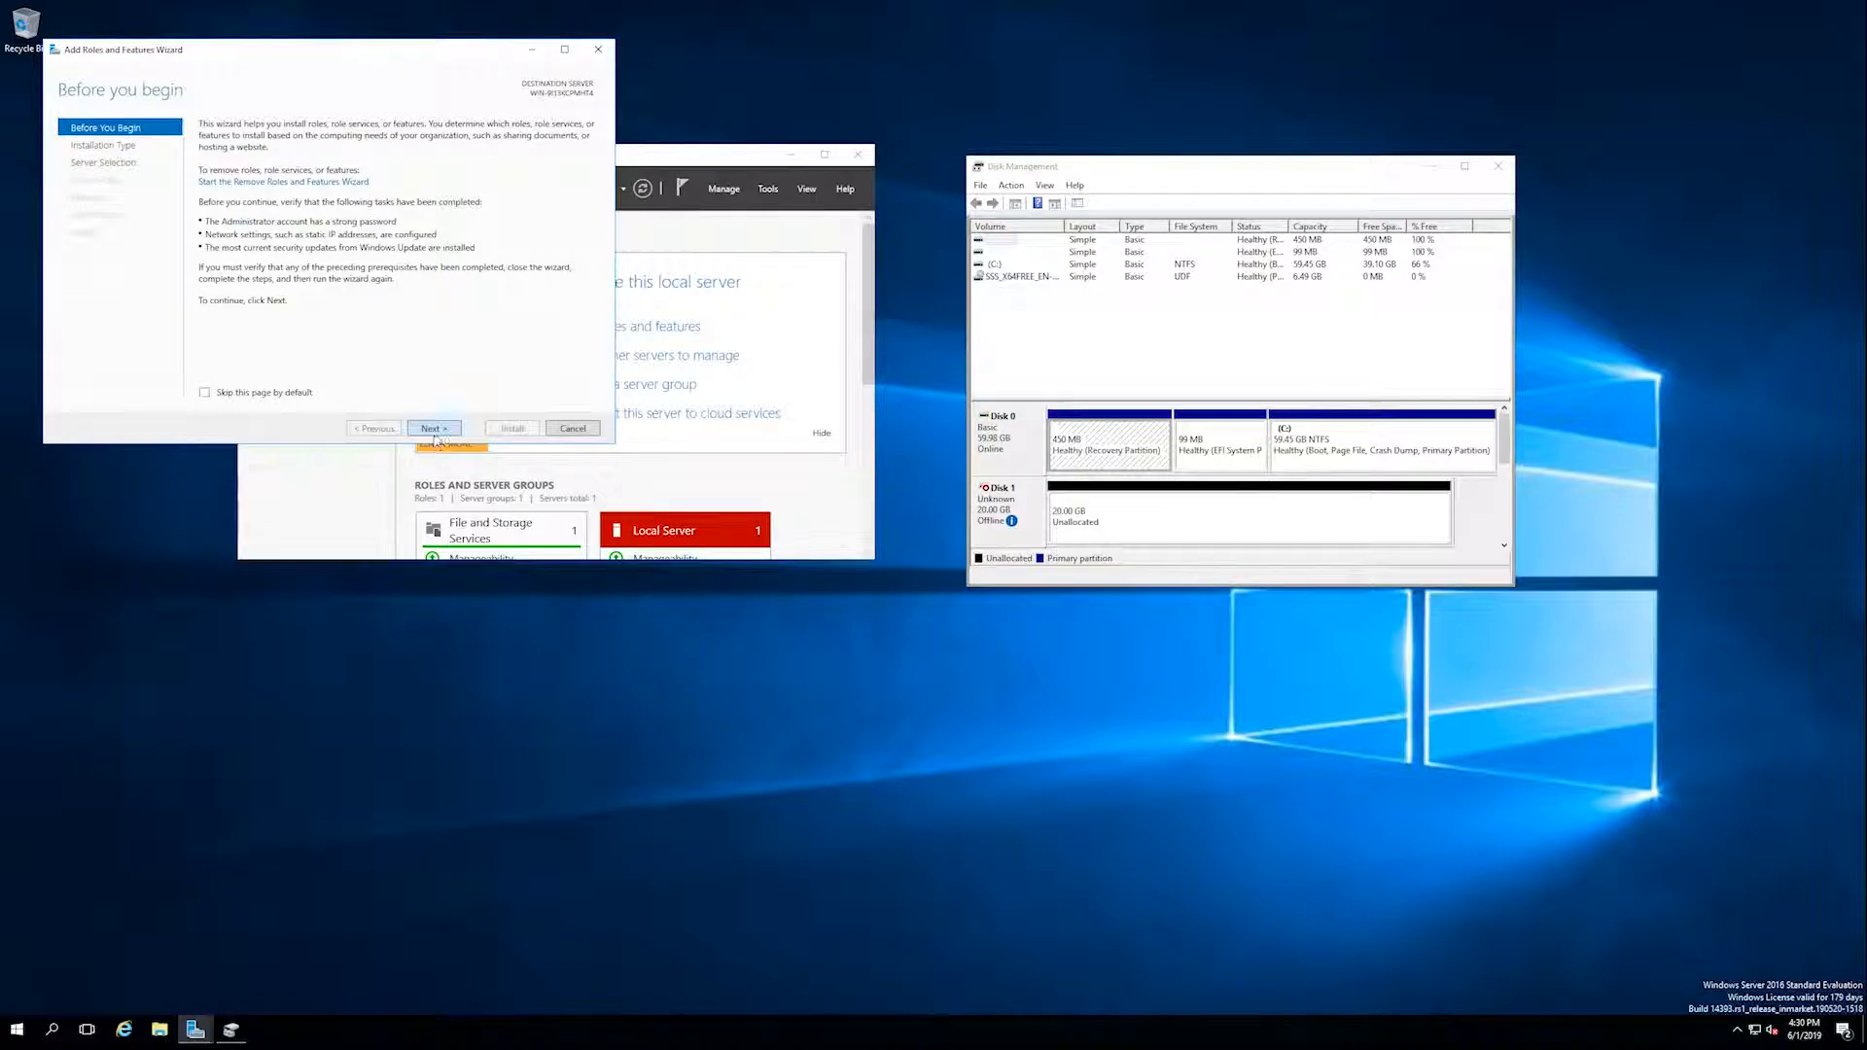
left_click(433, 428)
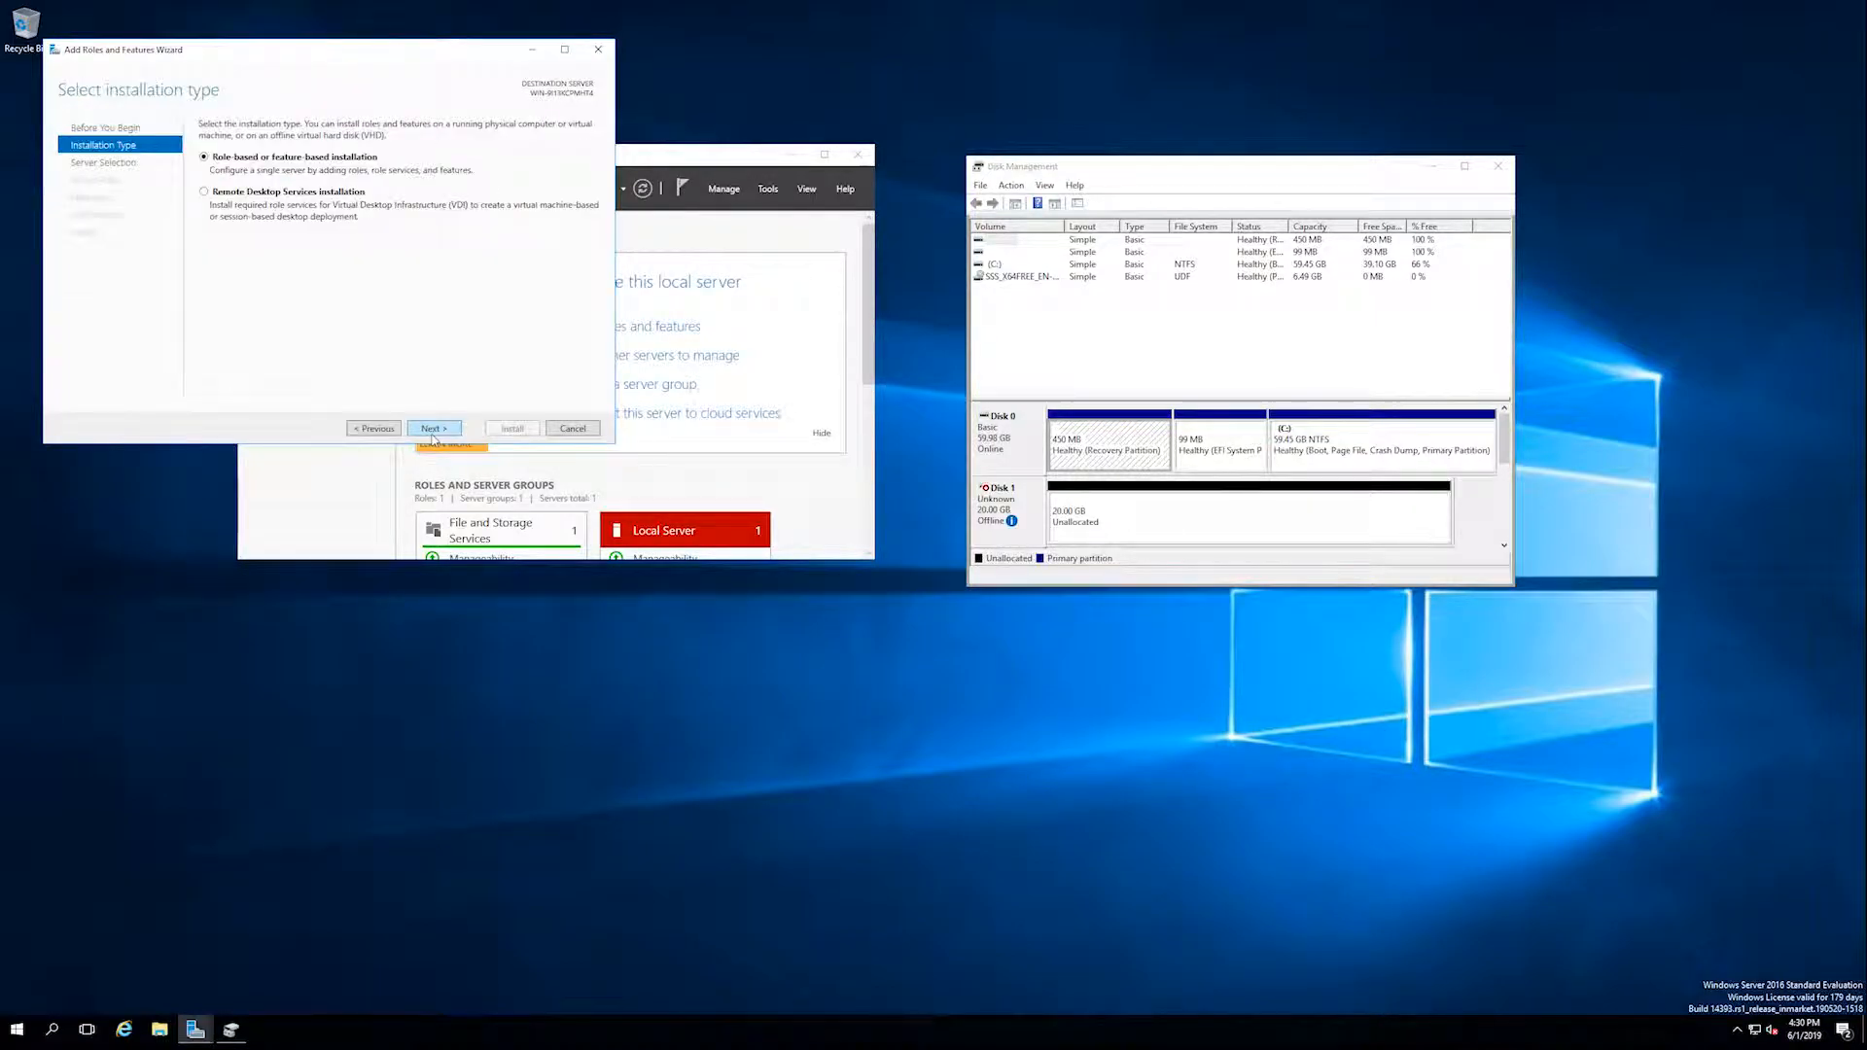
left_click(433, 429)
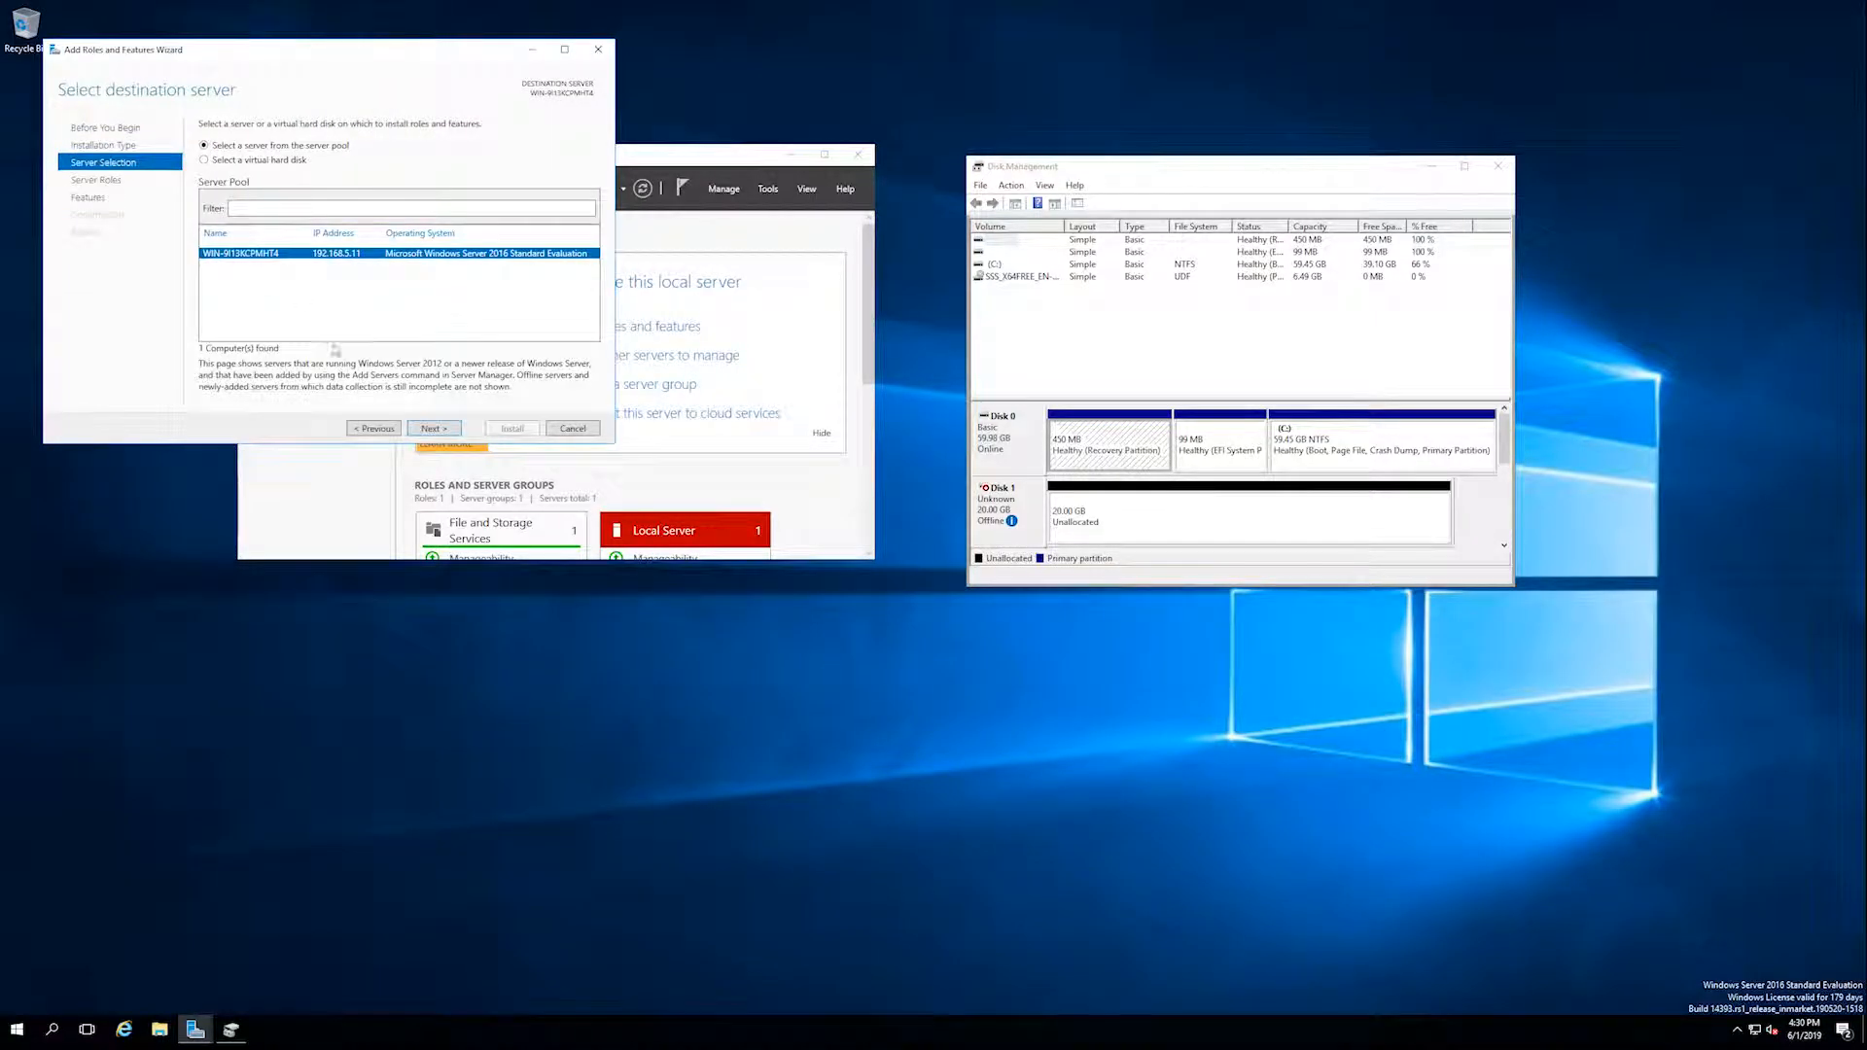
left_click(434, 429)
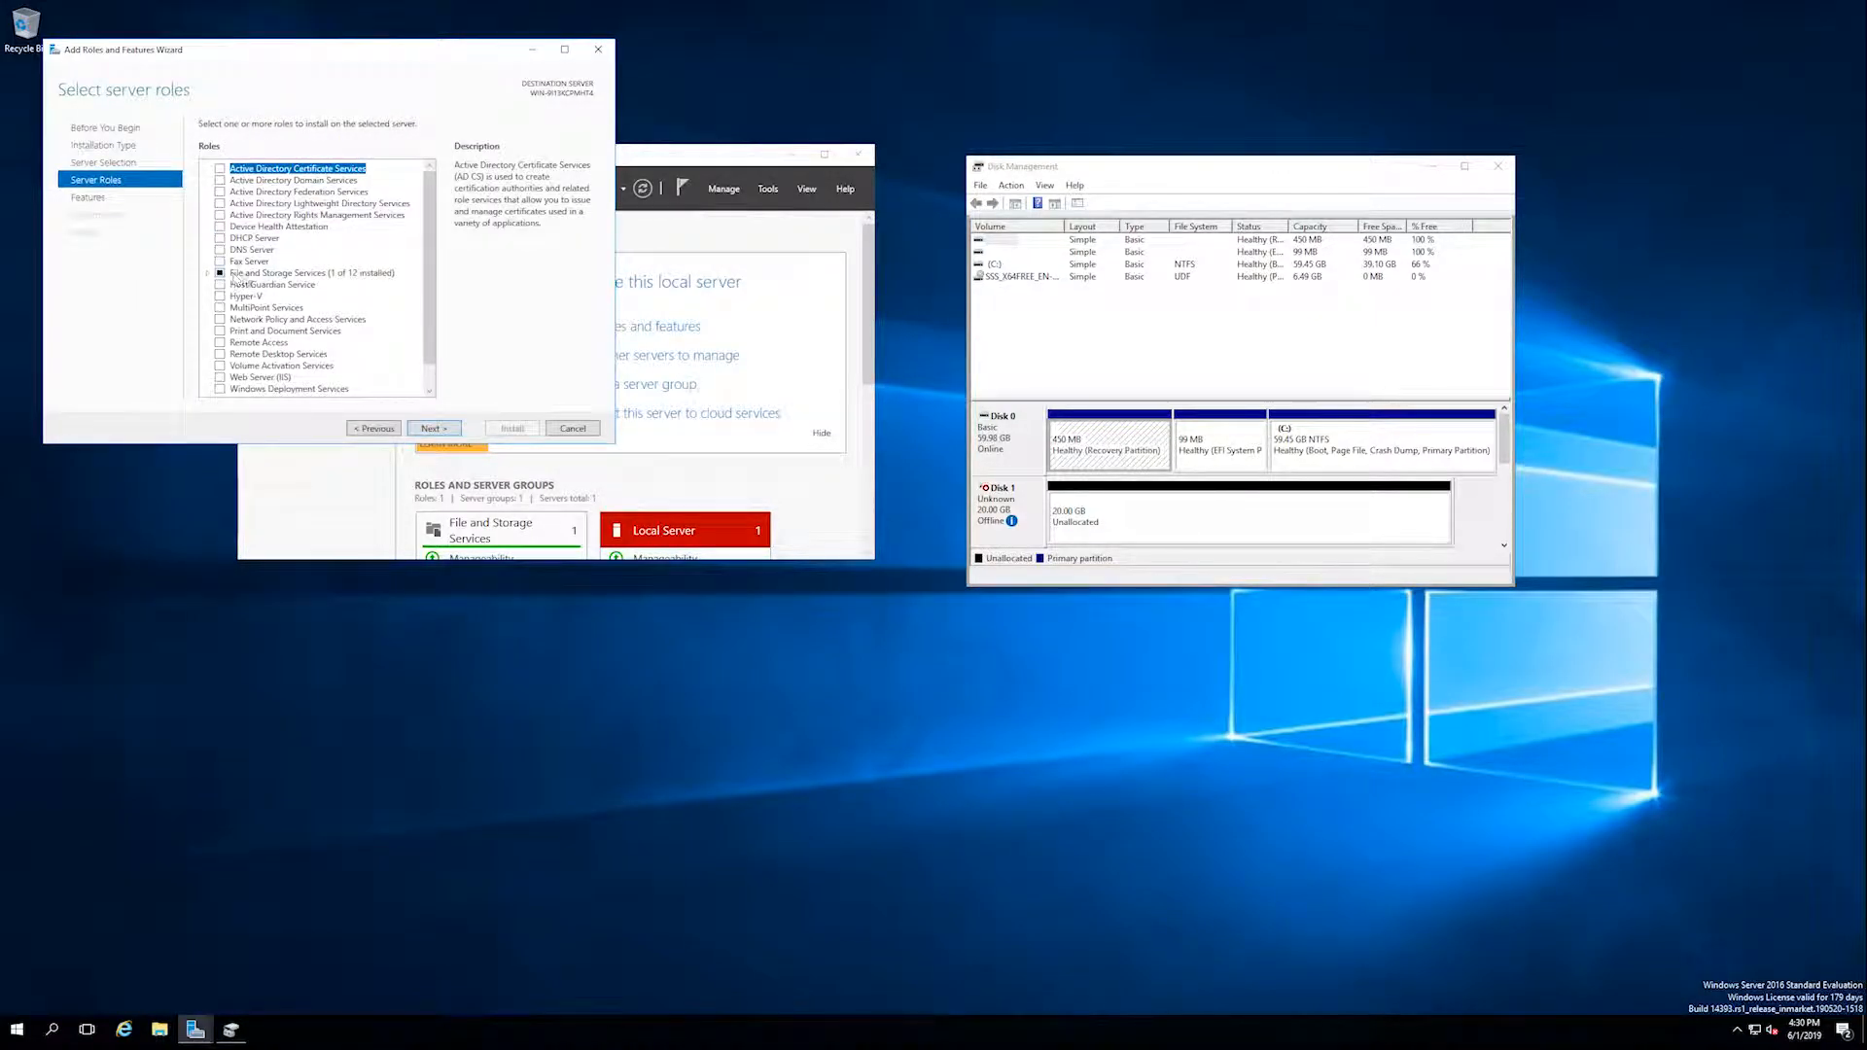
left_click(206, 277)
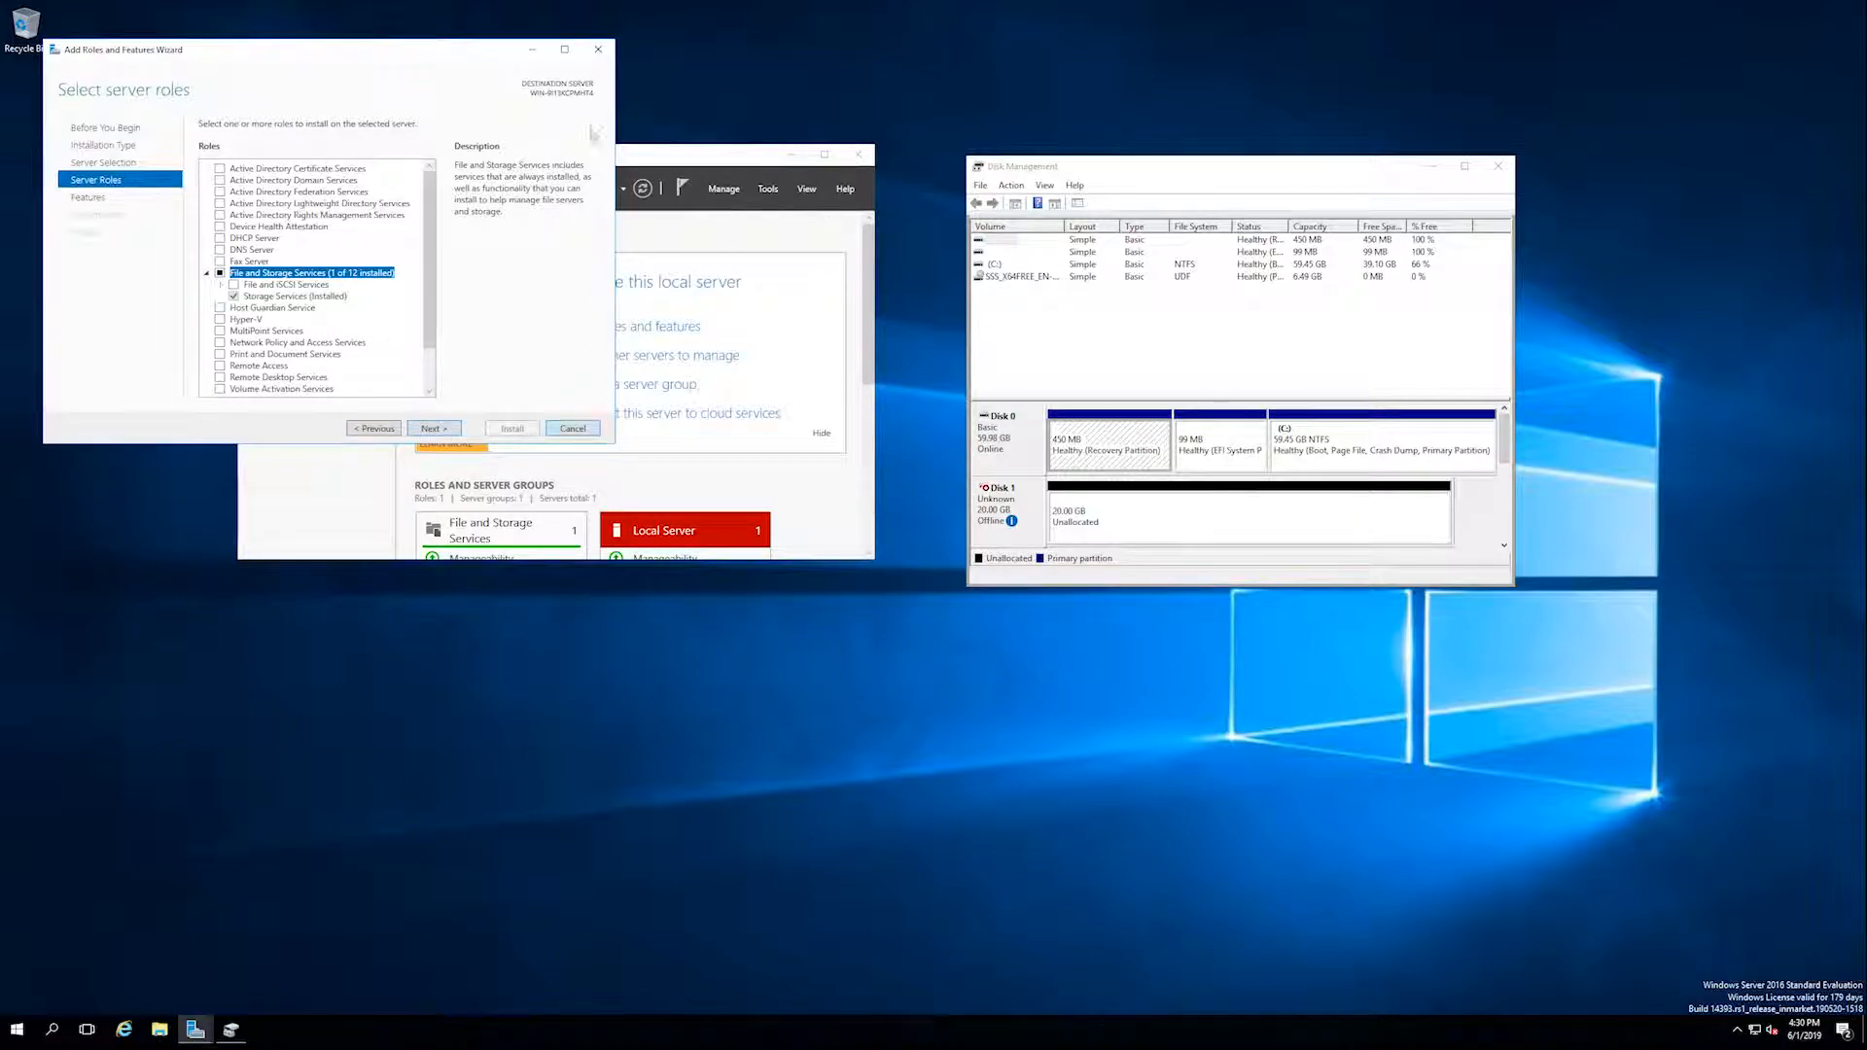
left_click(598, 51)
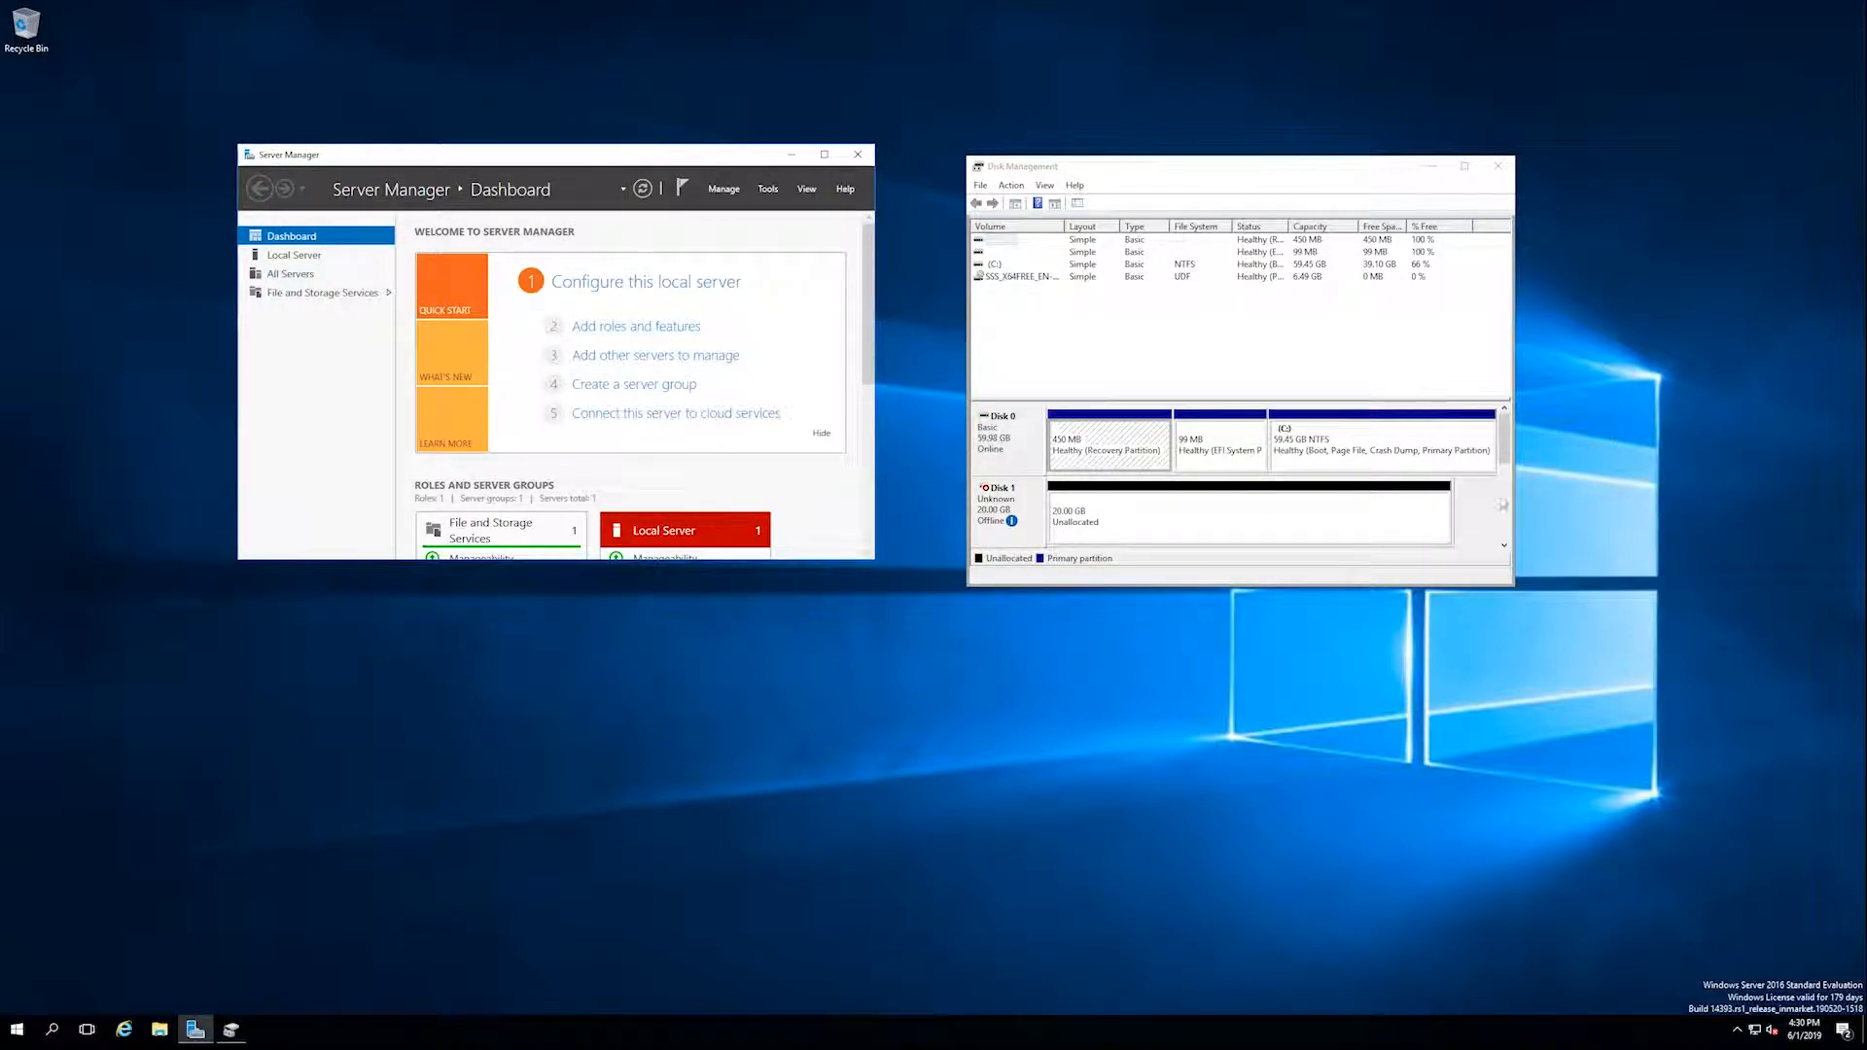
Step: Enlarge the Disk Management window to show every disk and check the volume options for Disk 1's unallocated space
mouse_move(1504, 459)
left_mouse_down()
mouse_move(1505, 547)
mouse_move(1505, 471)
left_mouse_up()
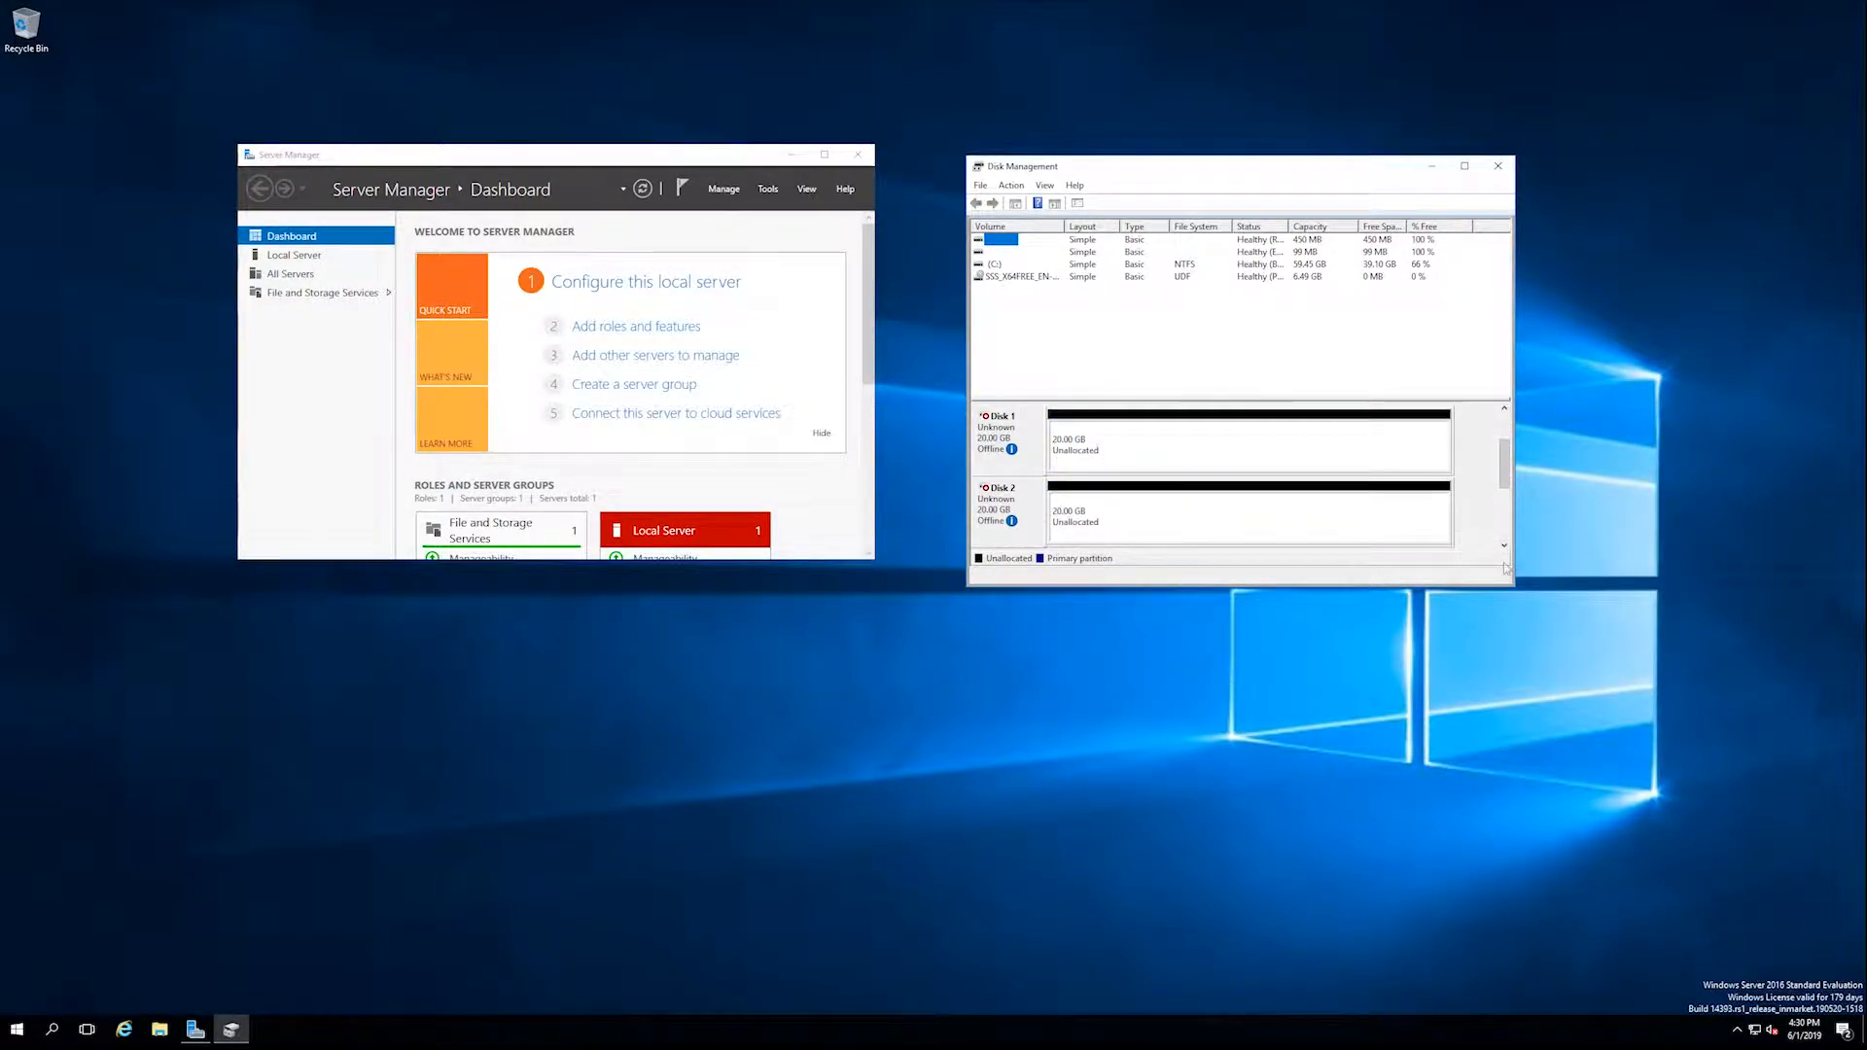
left_click_drag(1512, 591, 1547, 906)
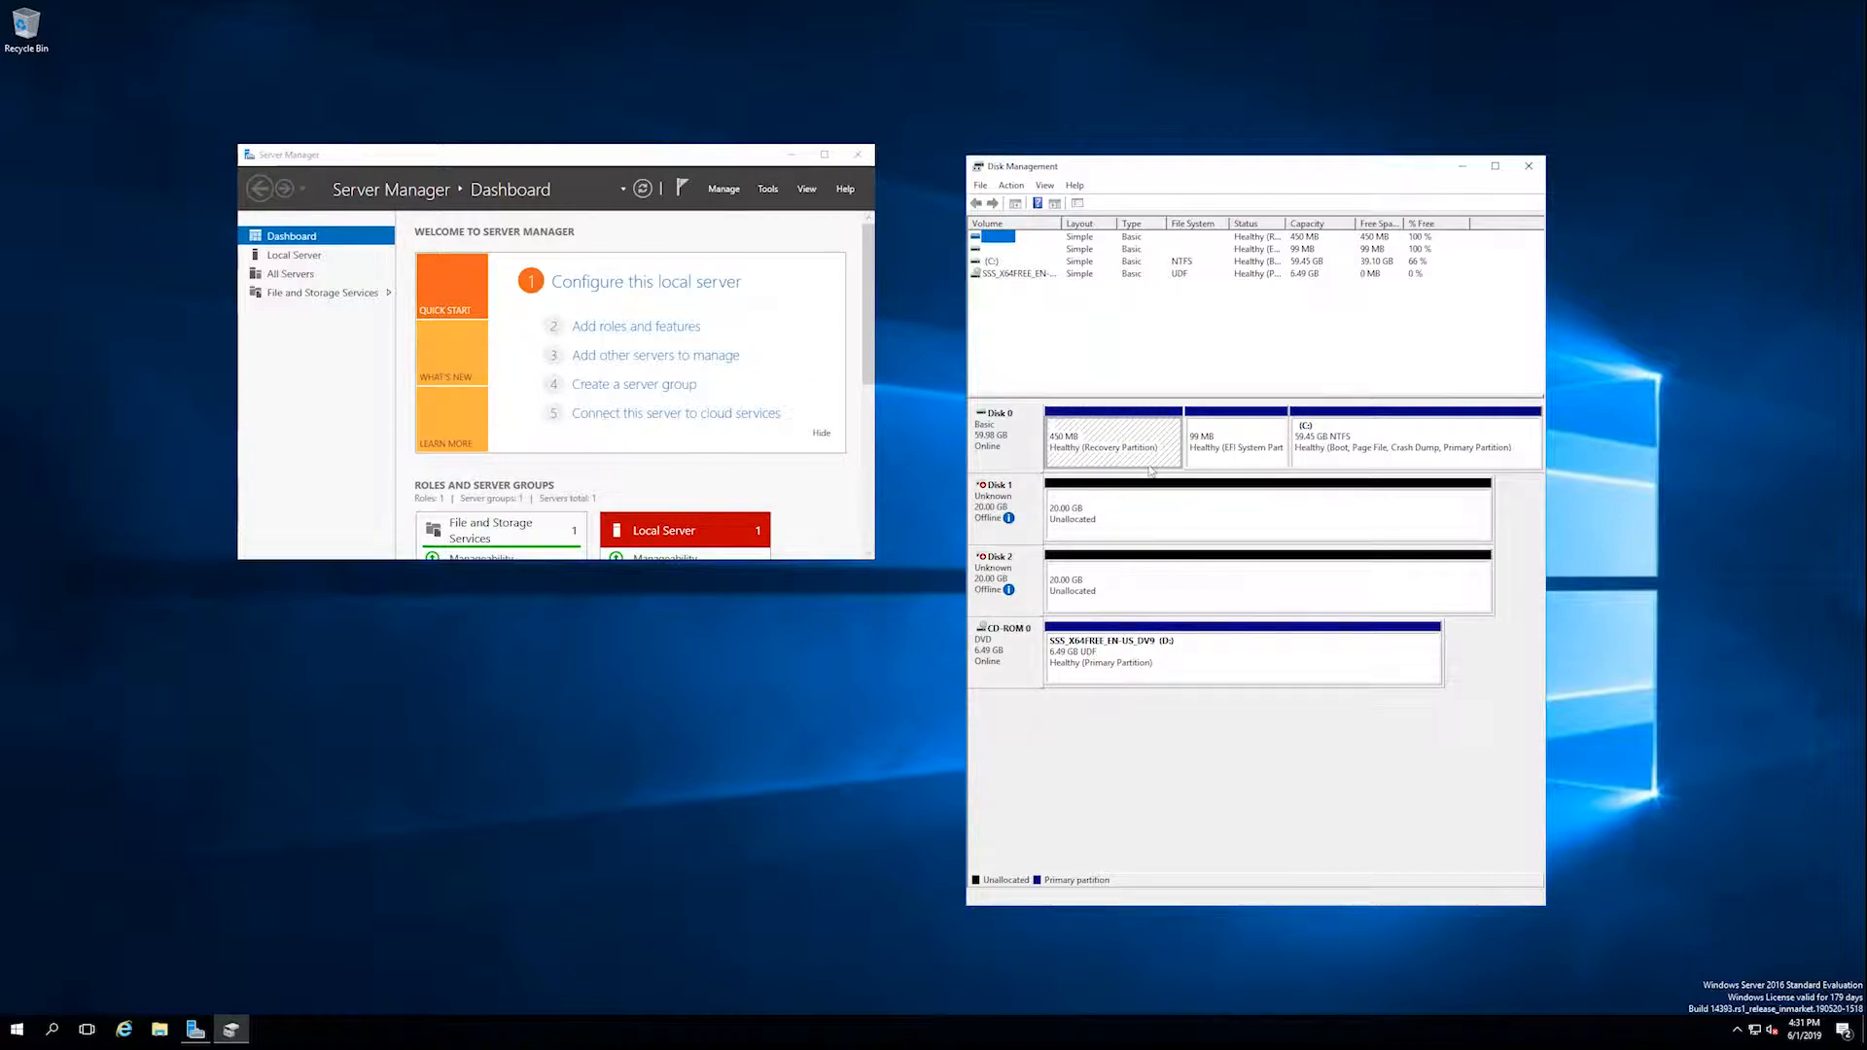
right_click(1138, 514)
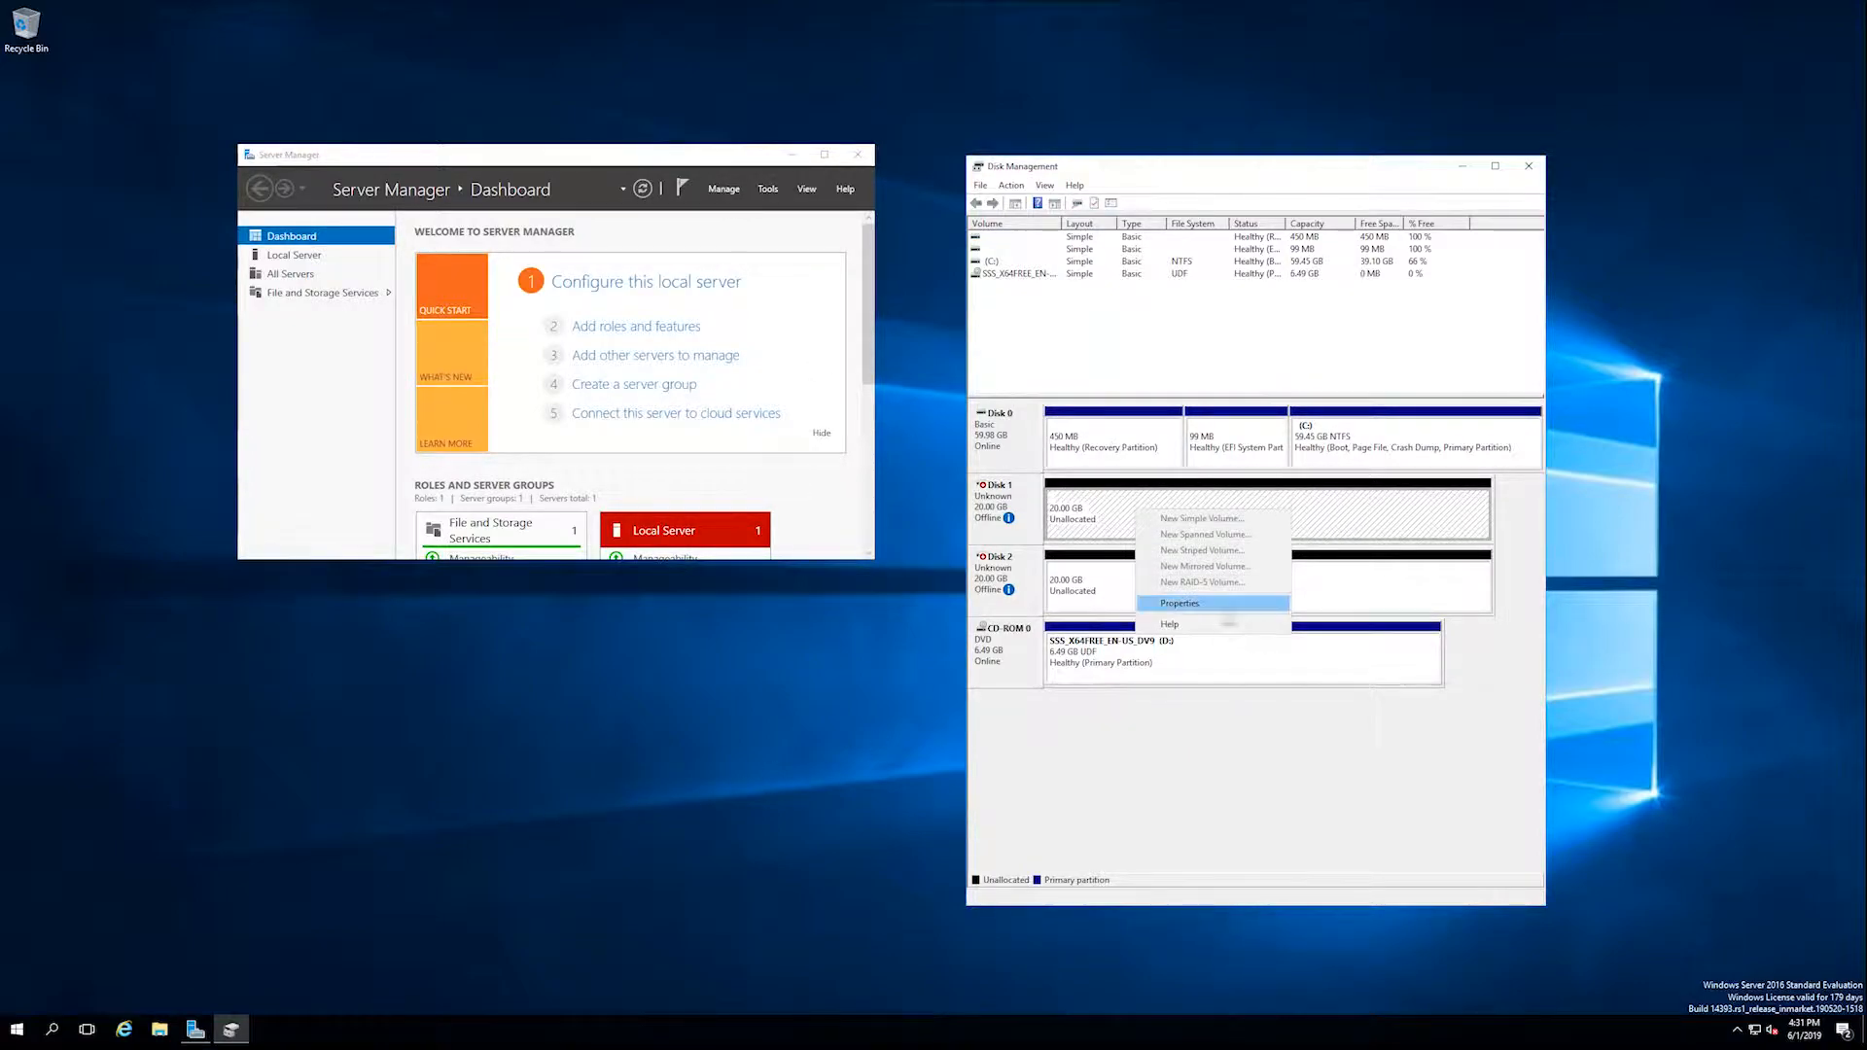
right_click(1299, 422)
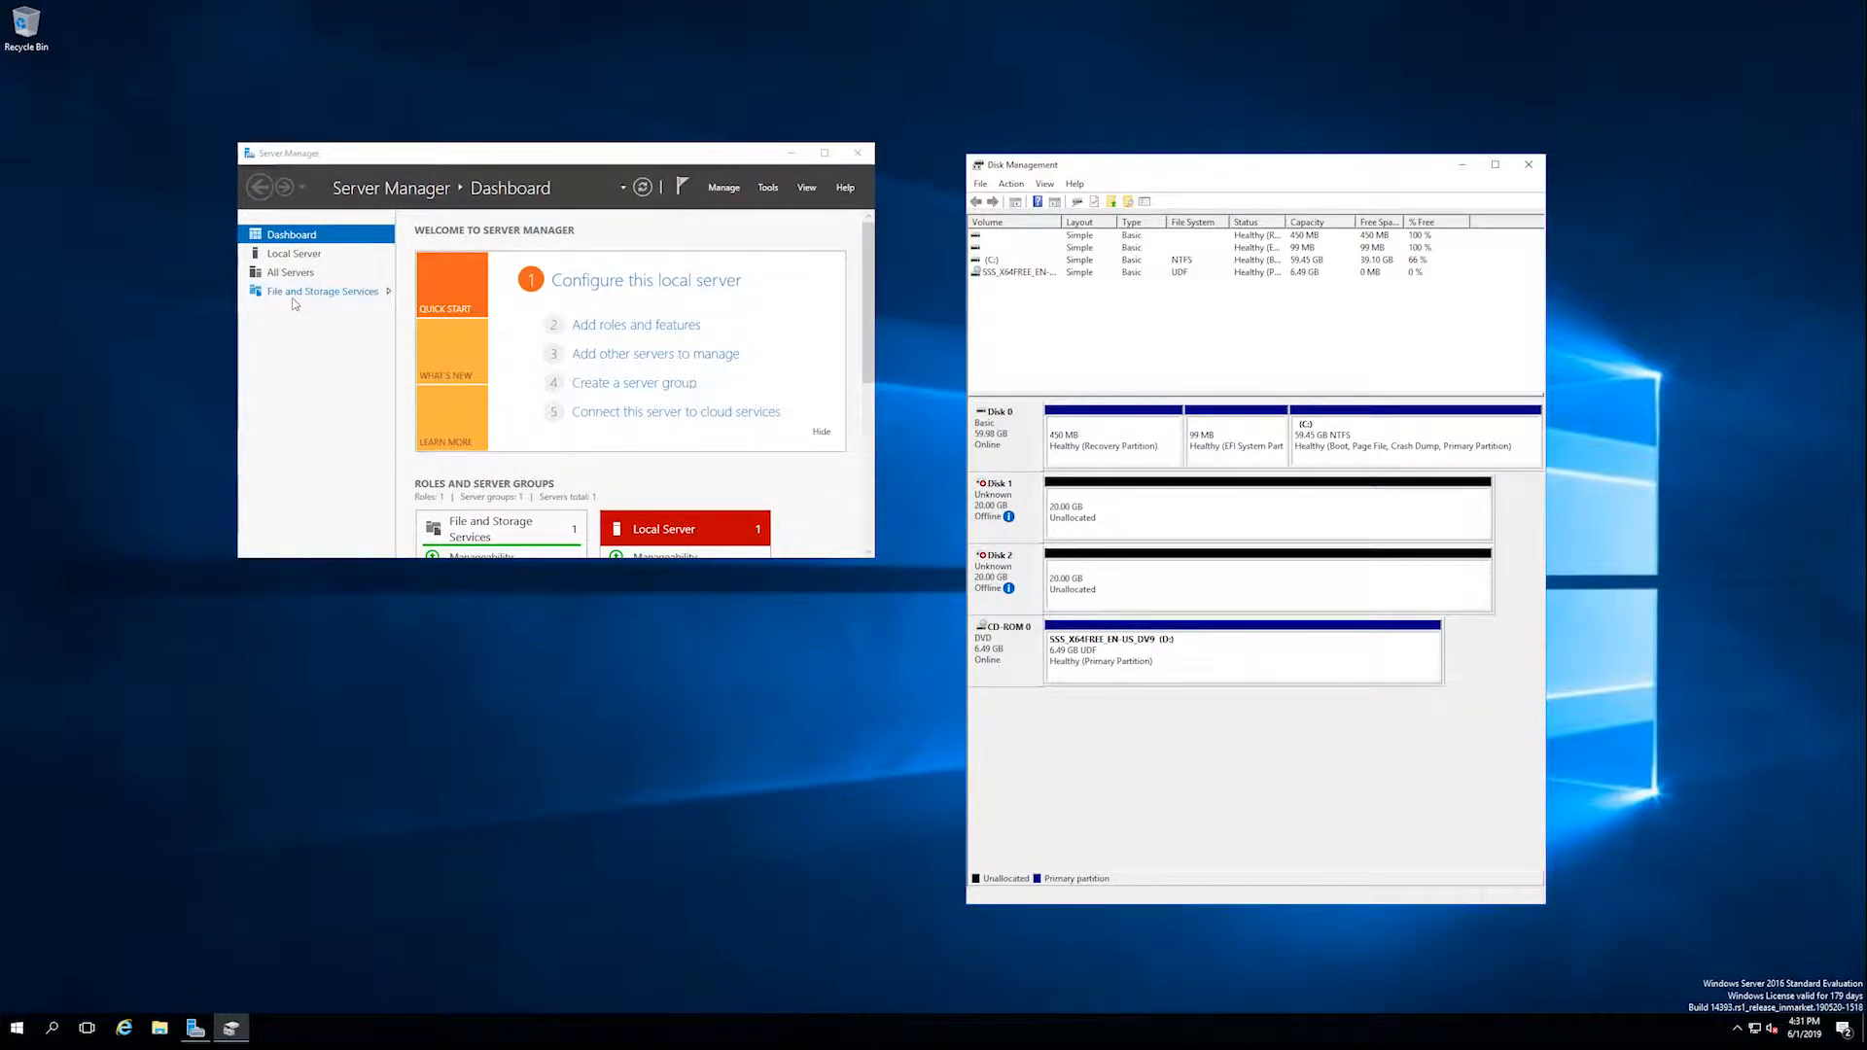
Step: Go to Storage Pools under File and Storage Services, with the Server Manager window enlarged and placed beside Disk Management
left_click(293, 297)
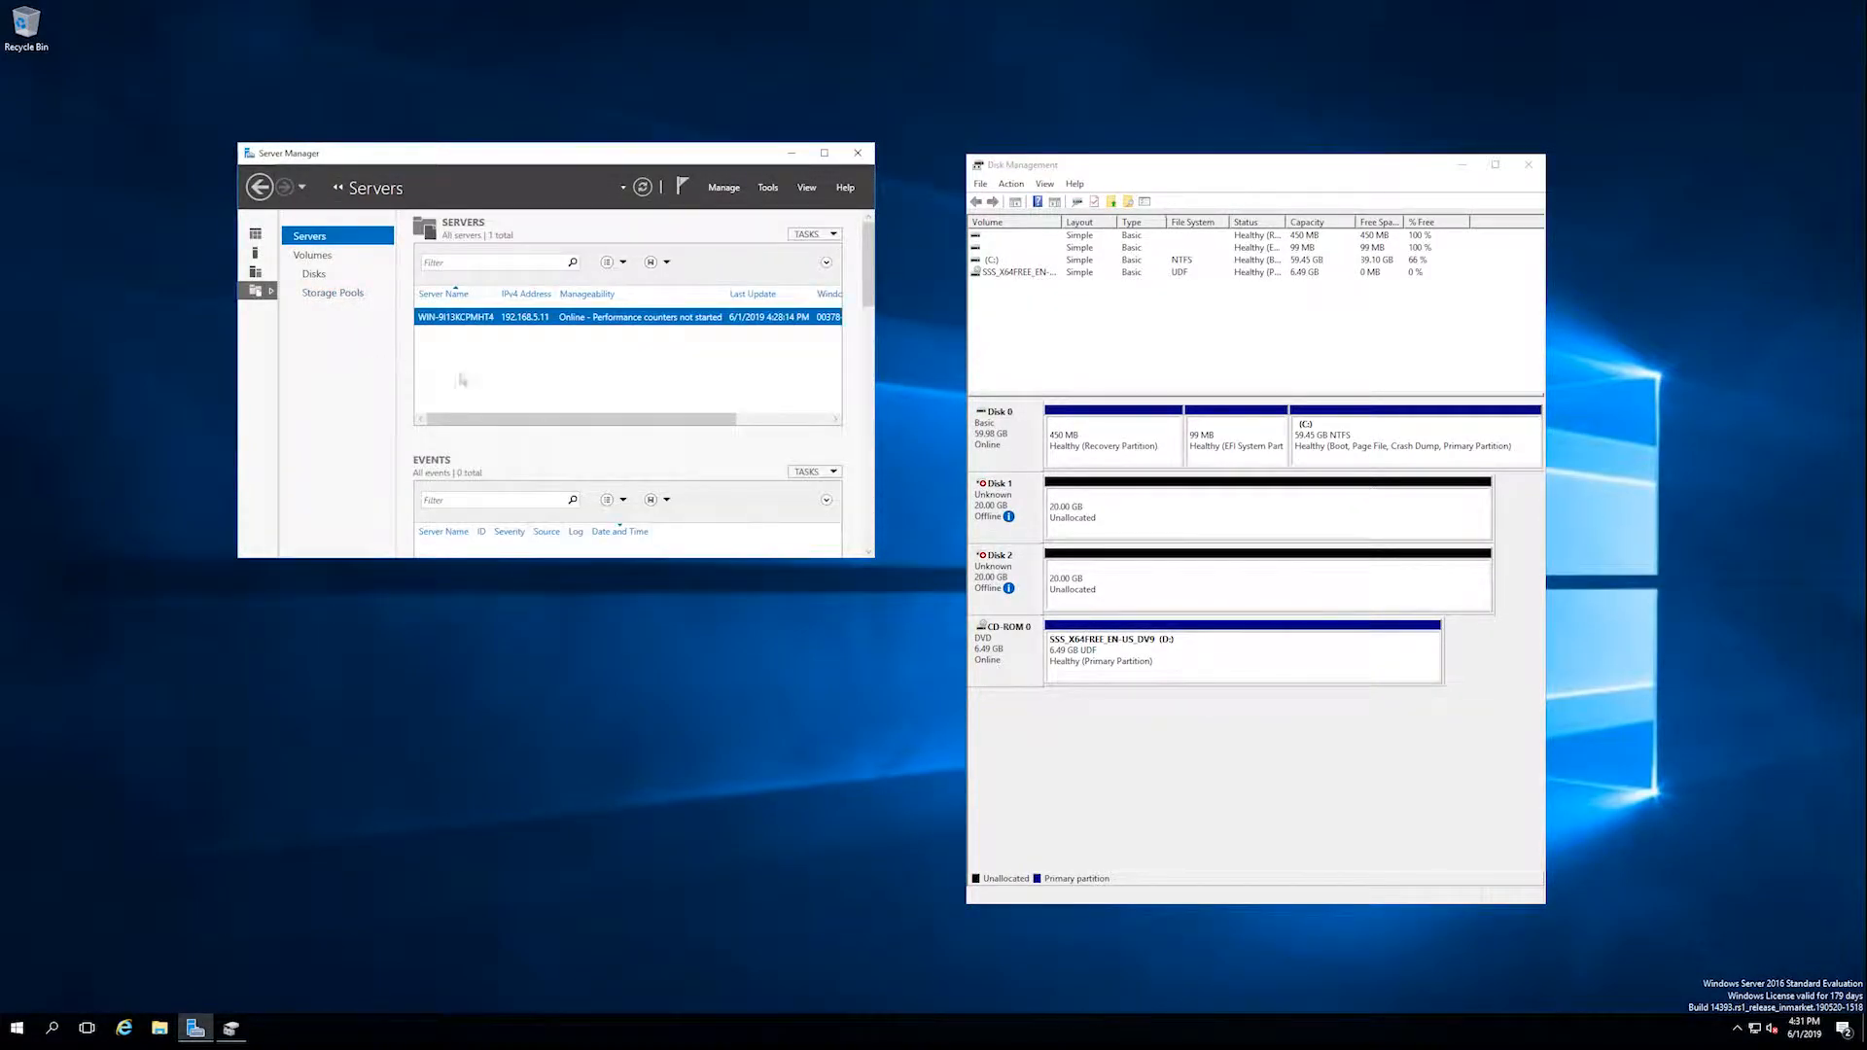
left_click_drag(879, 561, 1282, 815)
left_click_drag(845, 159, 715, 103)
left_click_drag(1186, 167, 1432, 172)
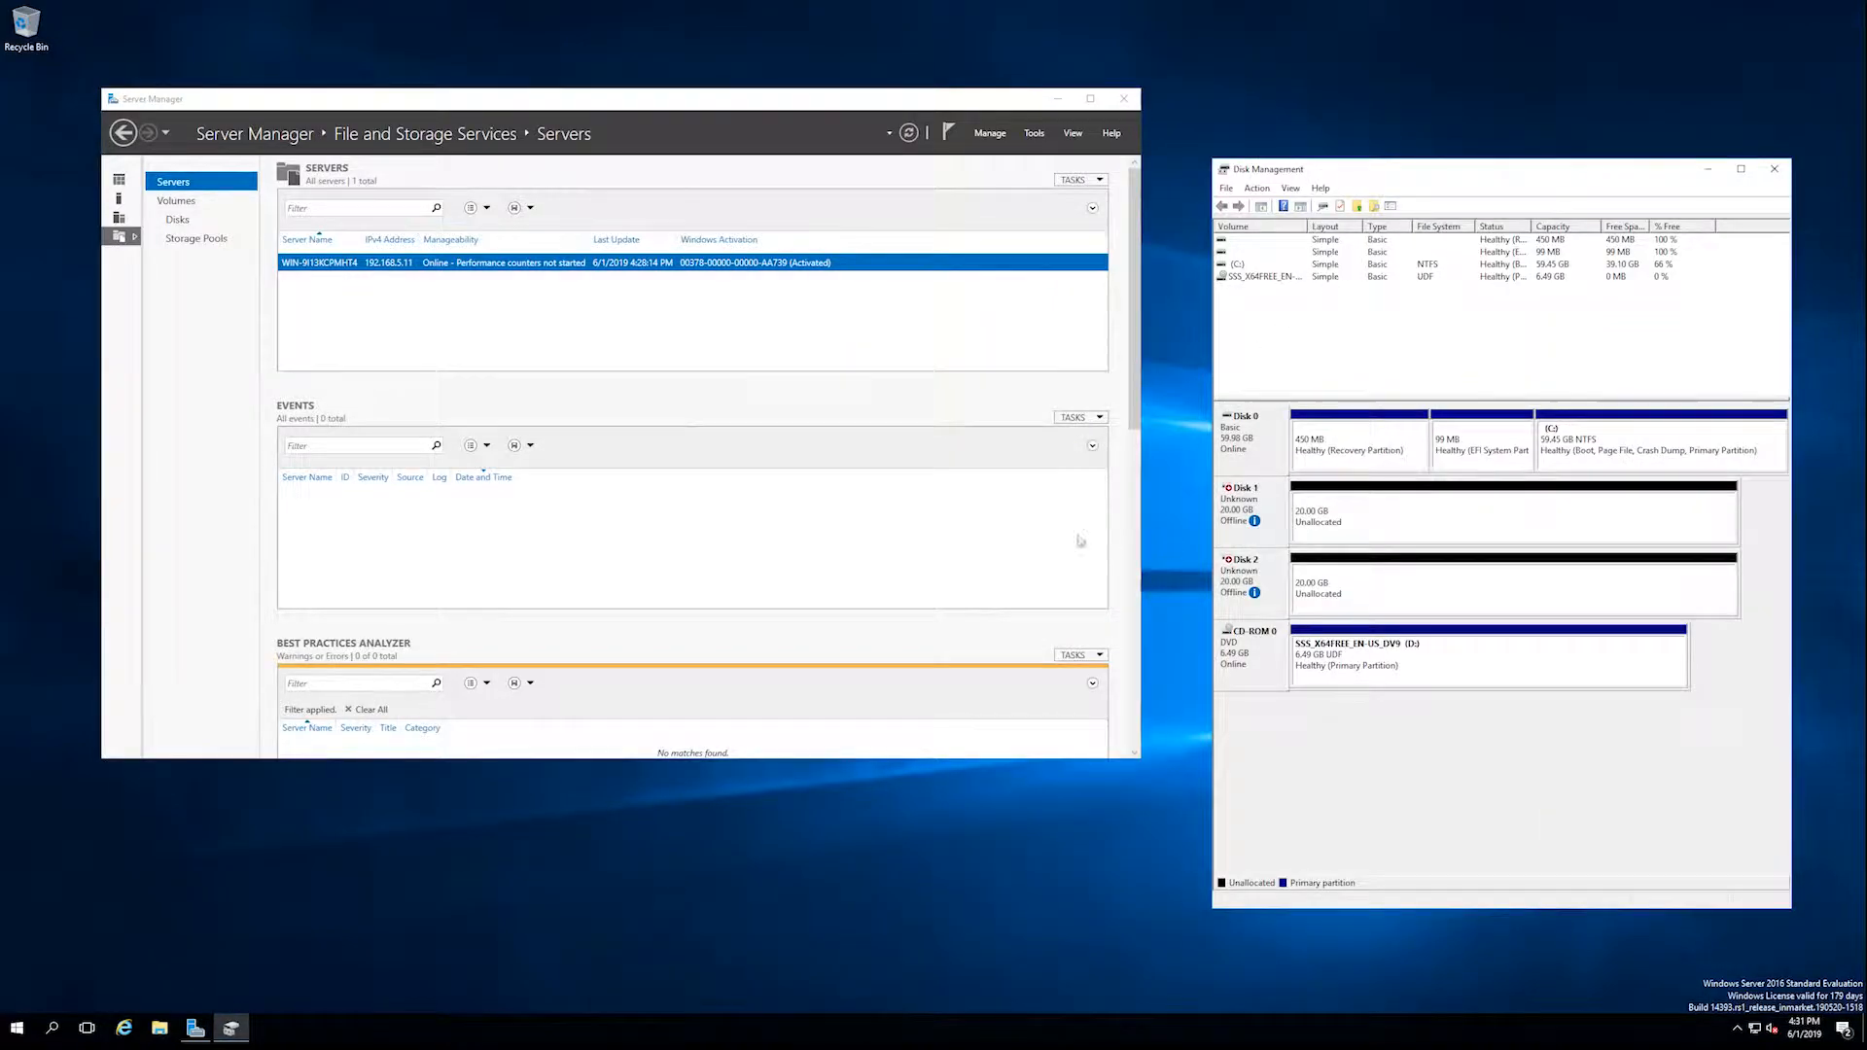
left_click(195, 239)
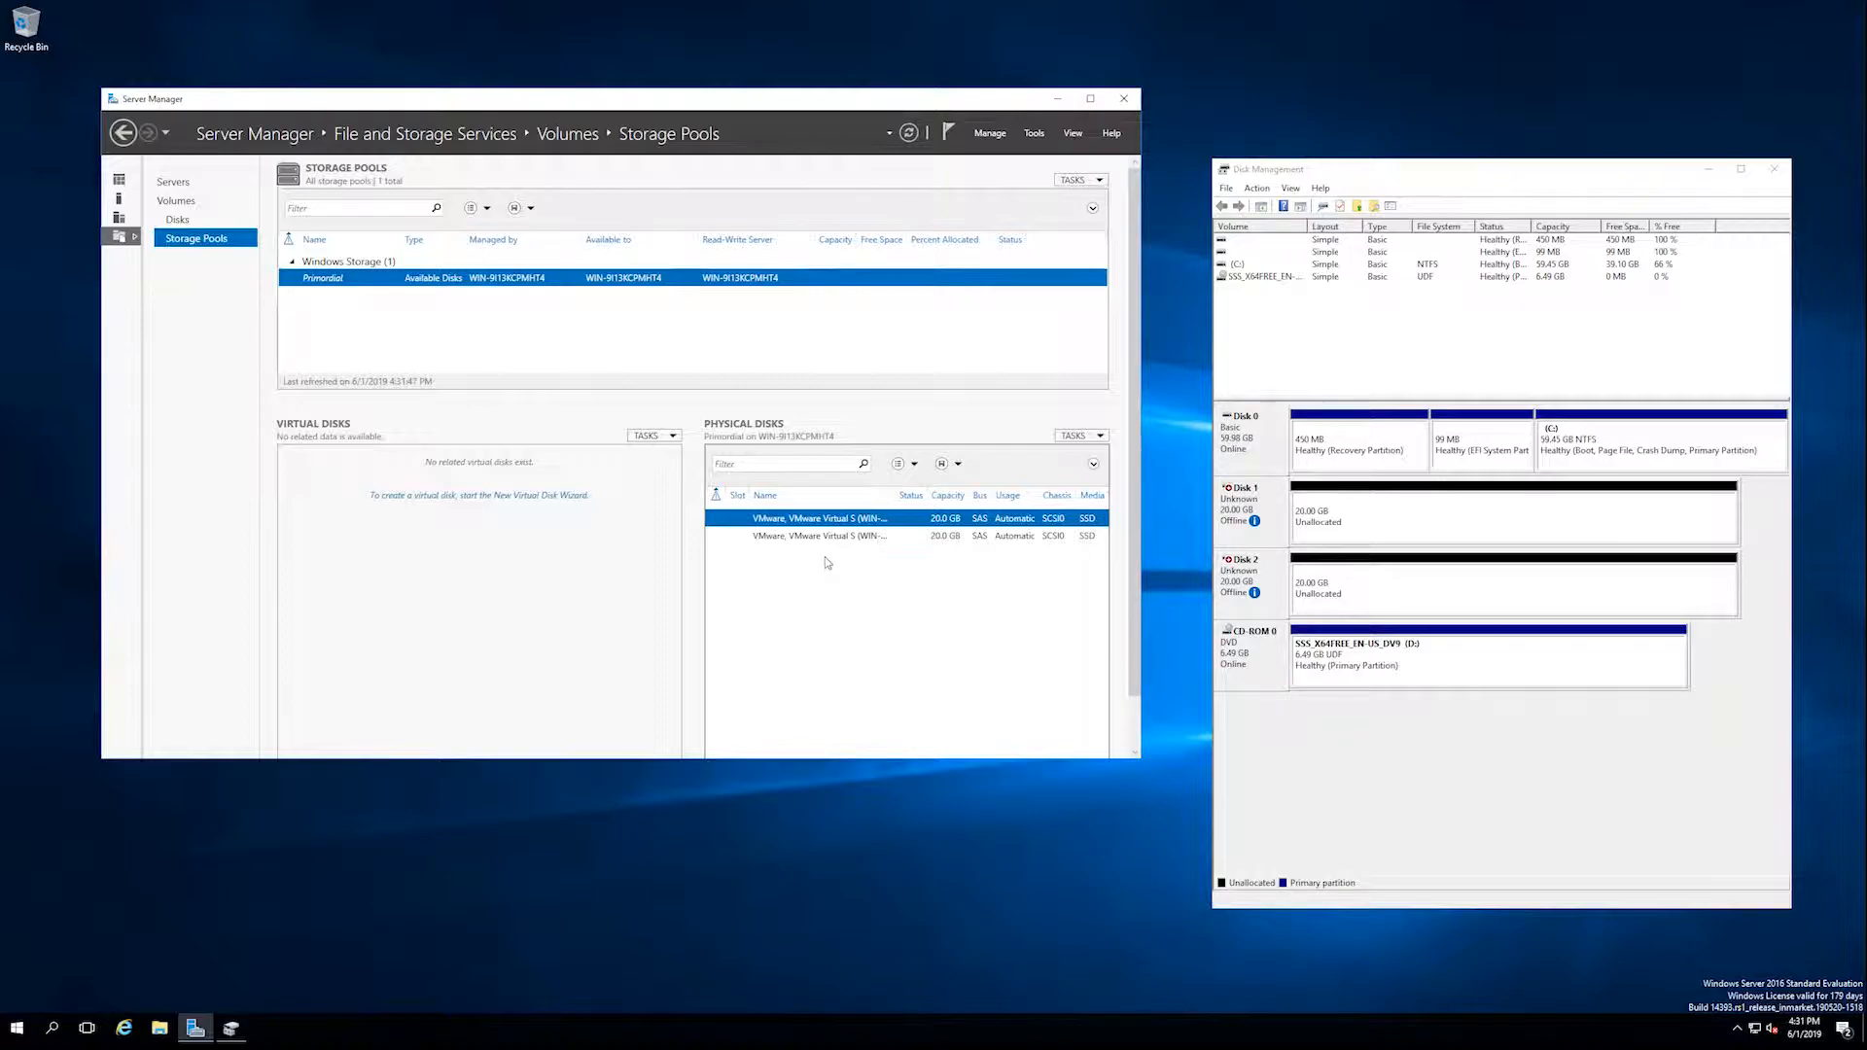
Step: Start a new storage pool from the available physical disks and name it Pool 1
left_click(1100, 437)
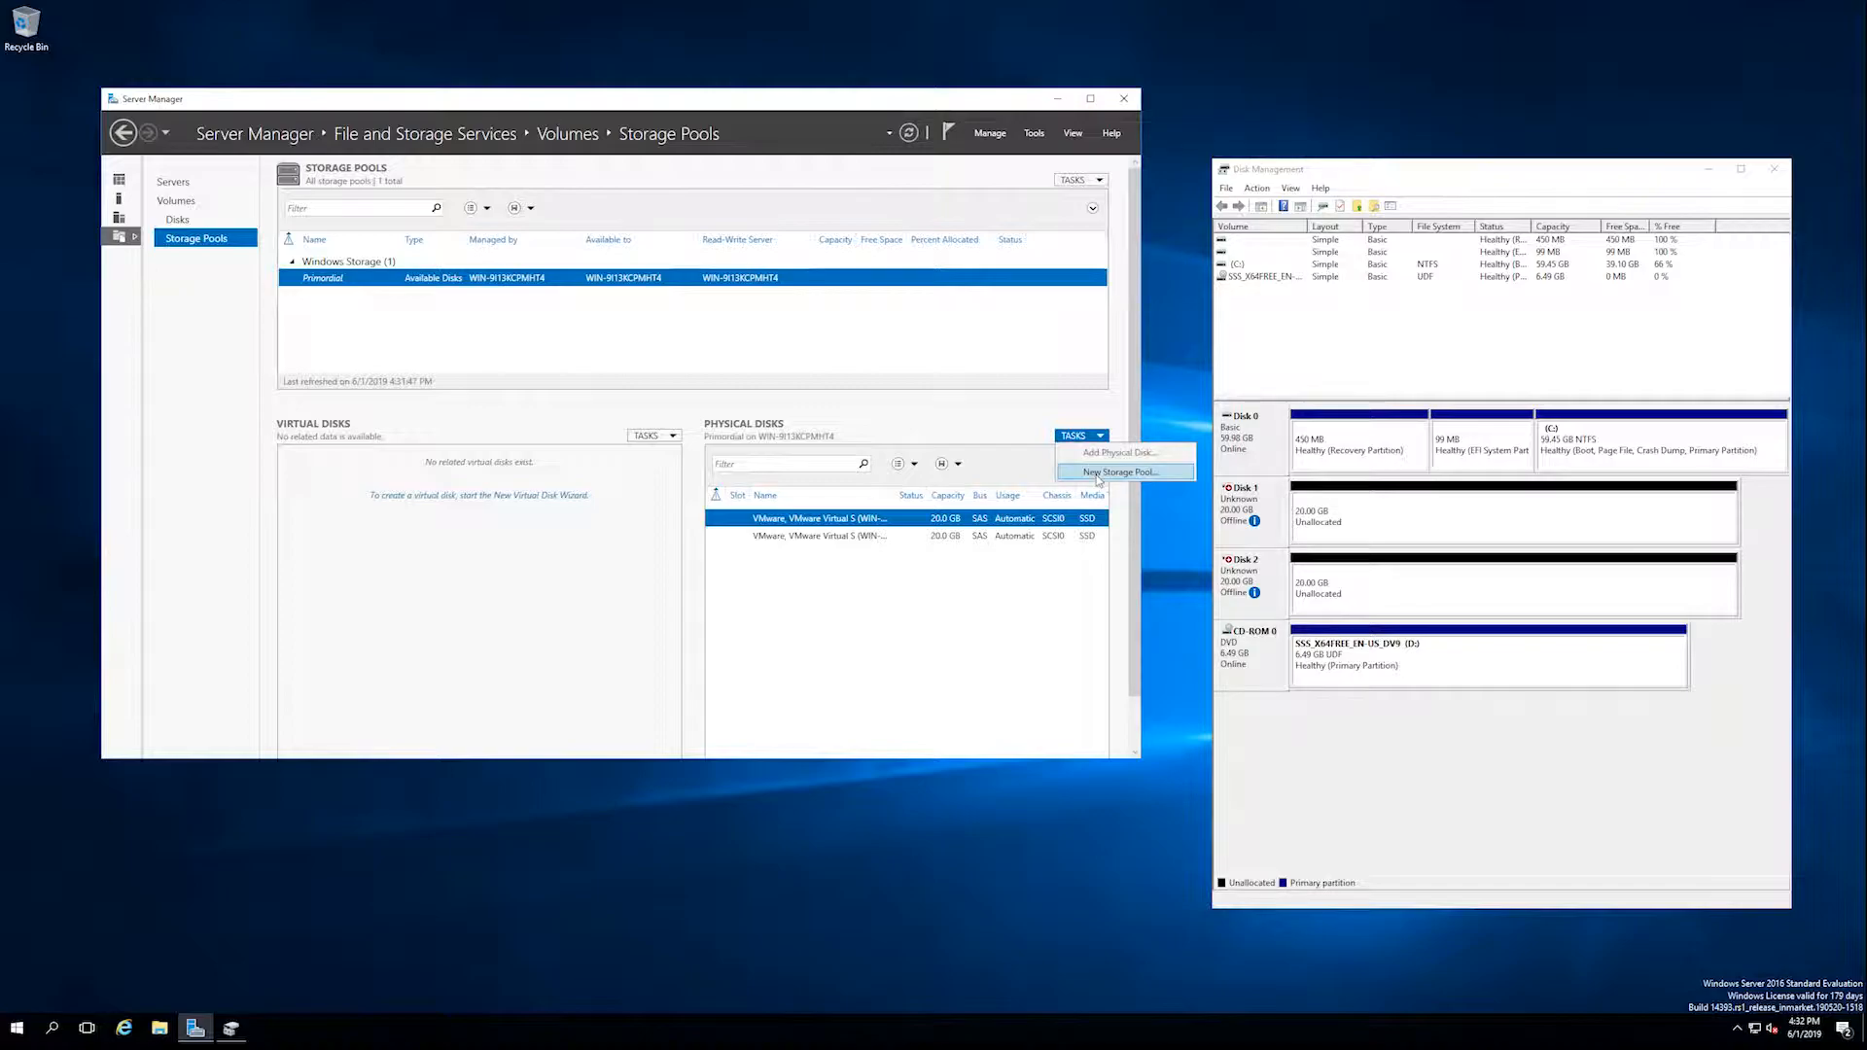
left_click(1120, 473)
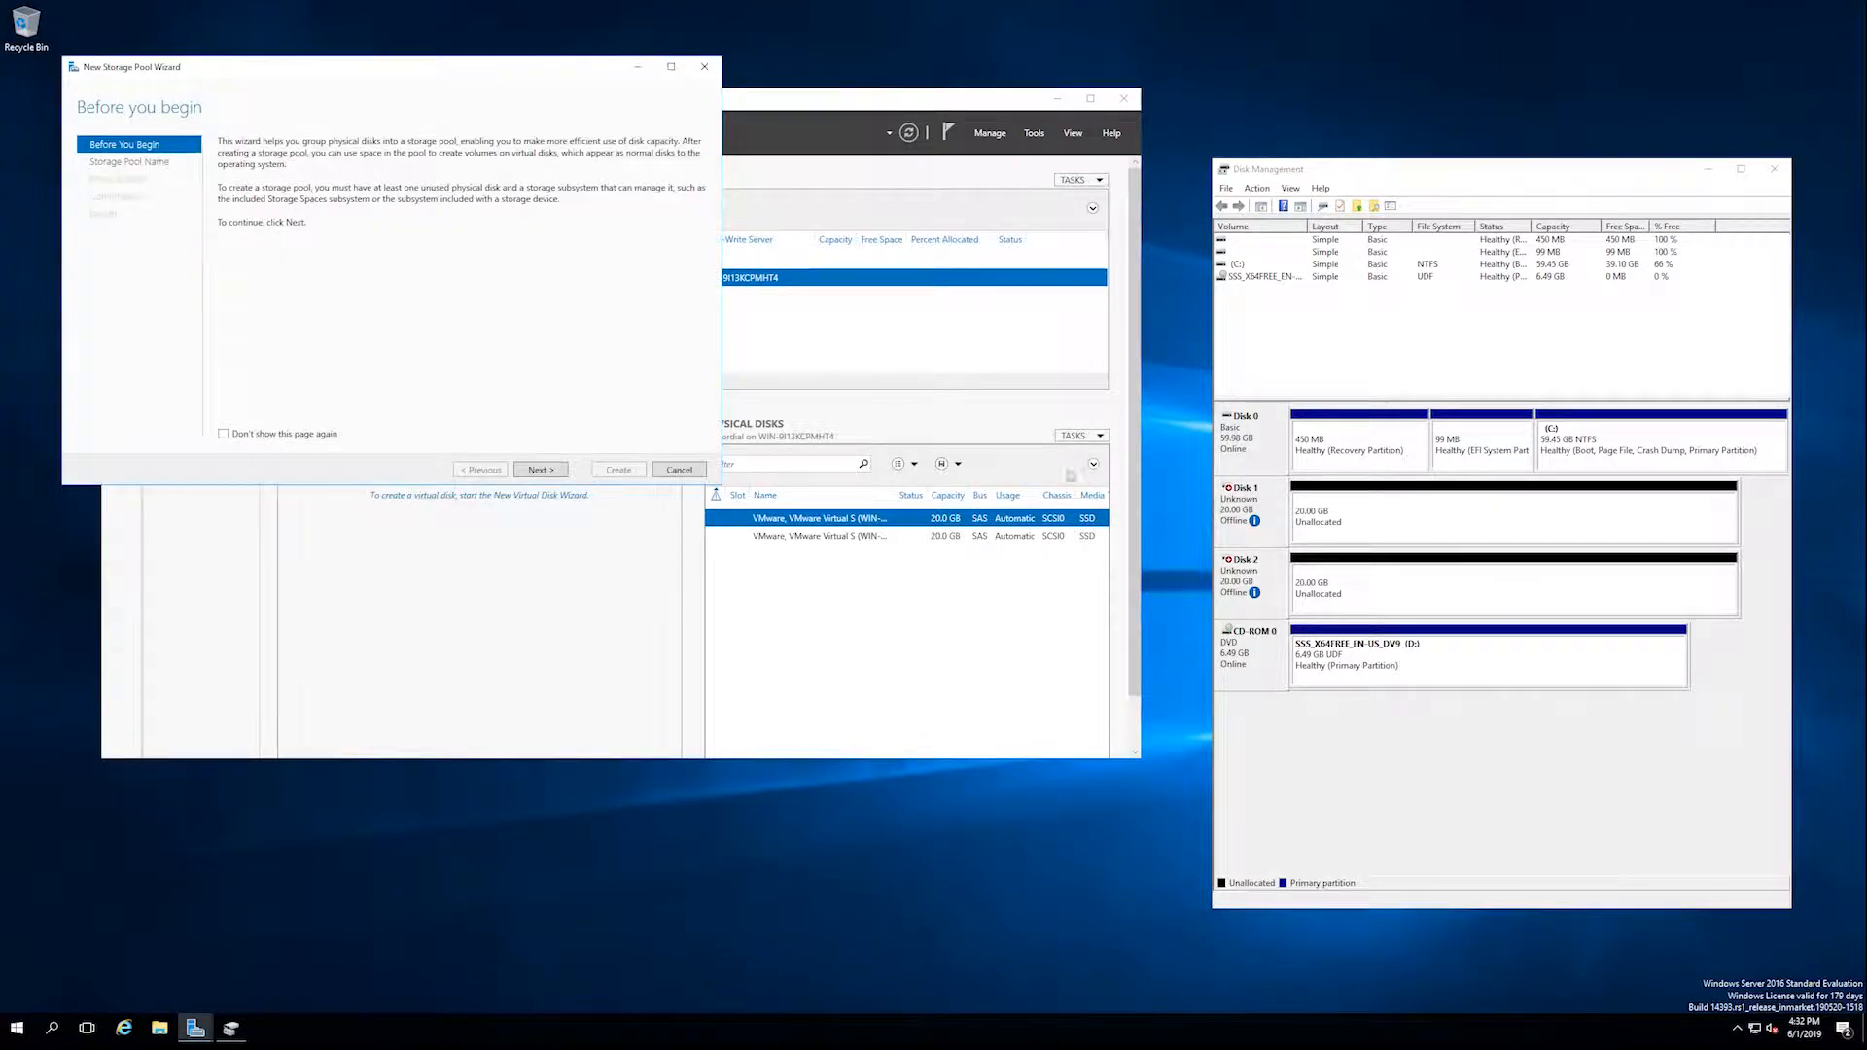
left_click_drag(478, 75, 889, 254)
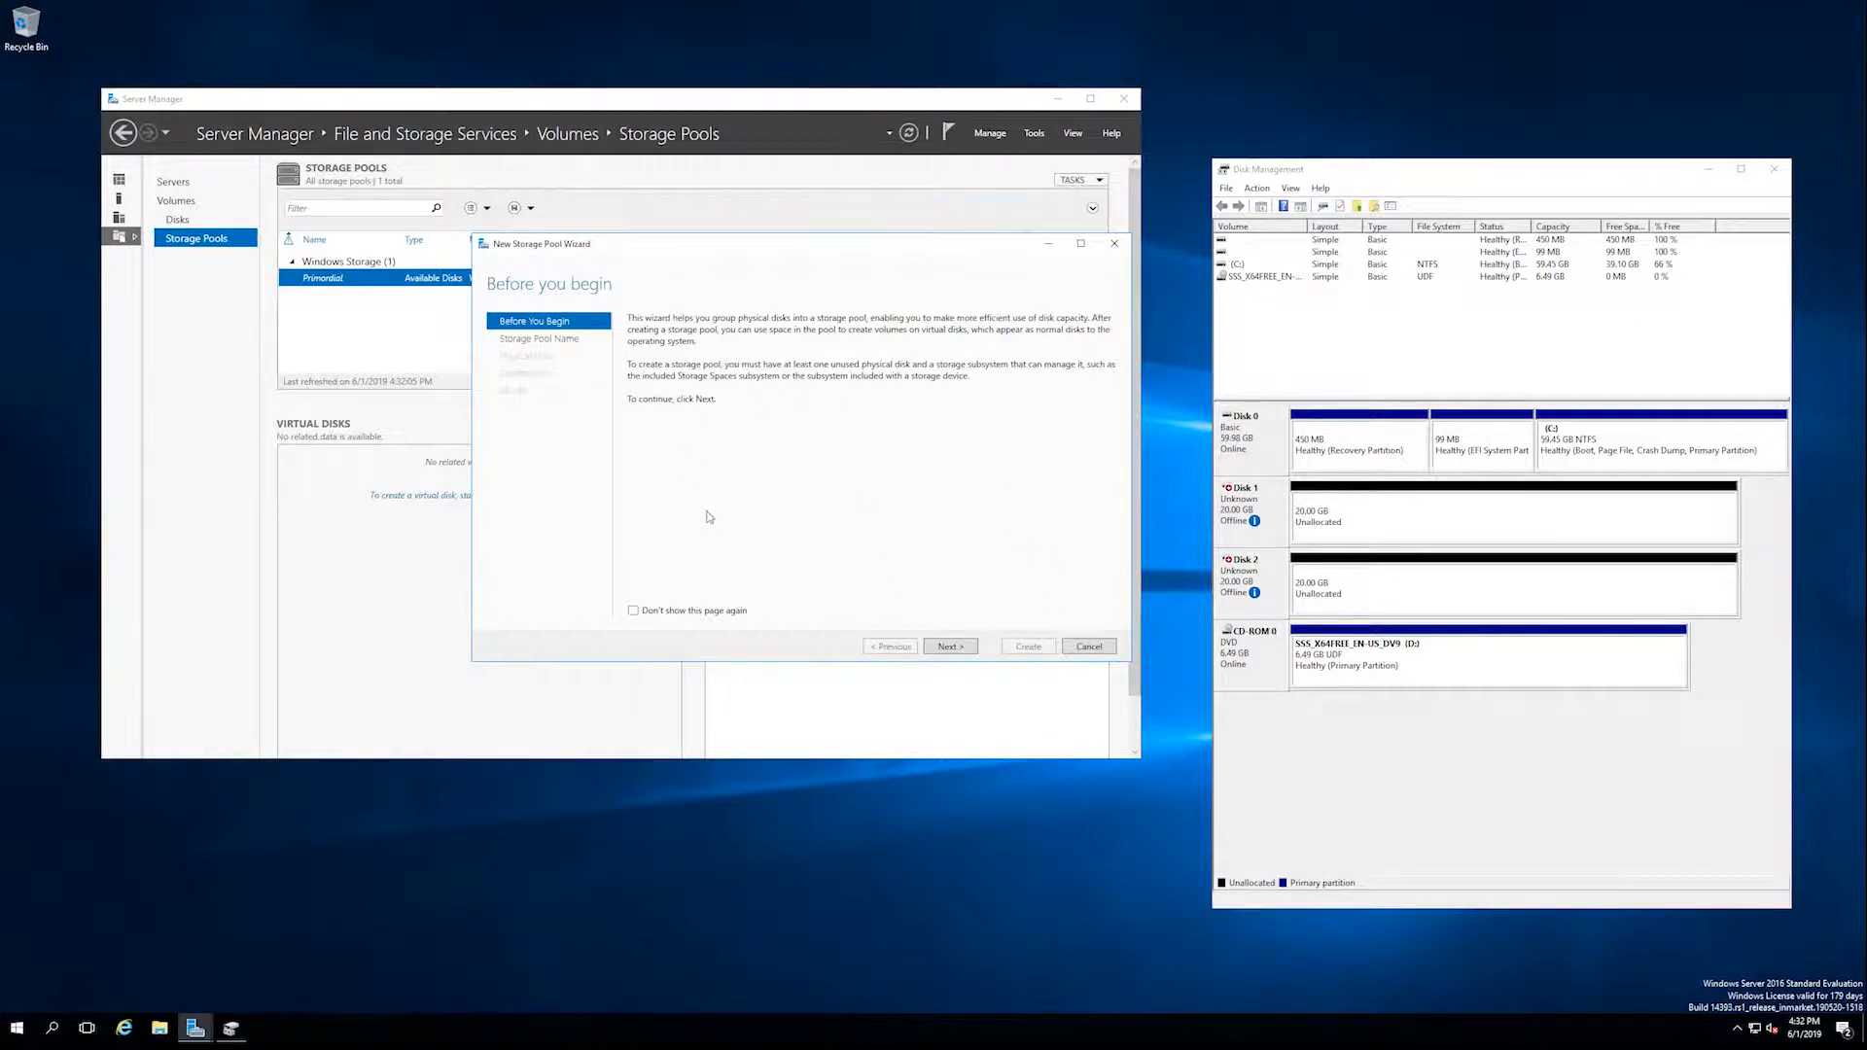
left_click(949, 647)
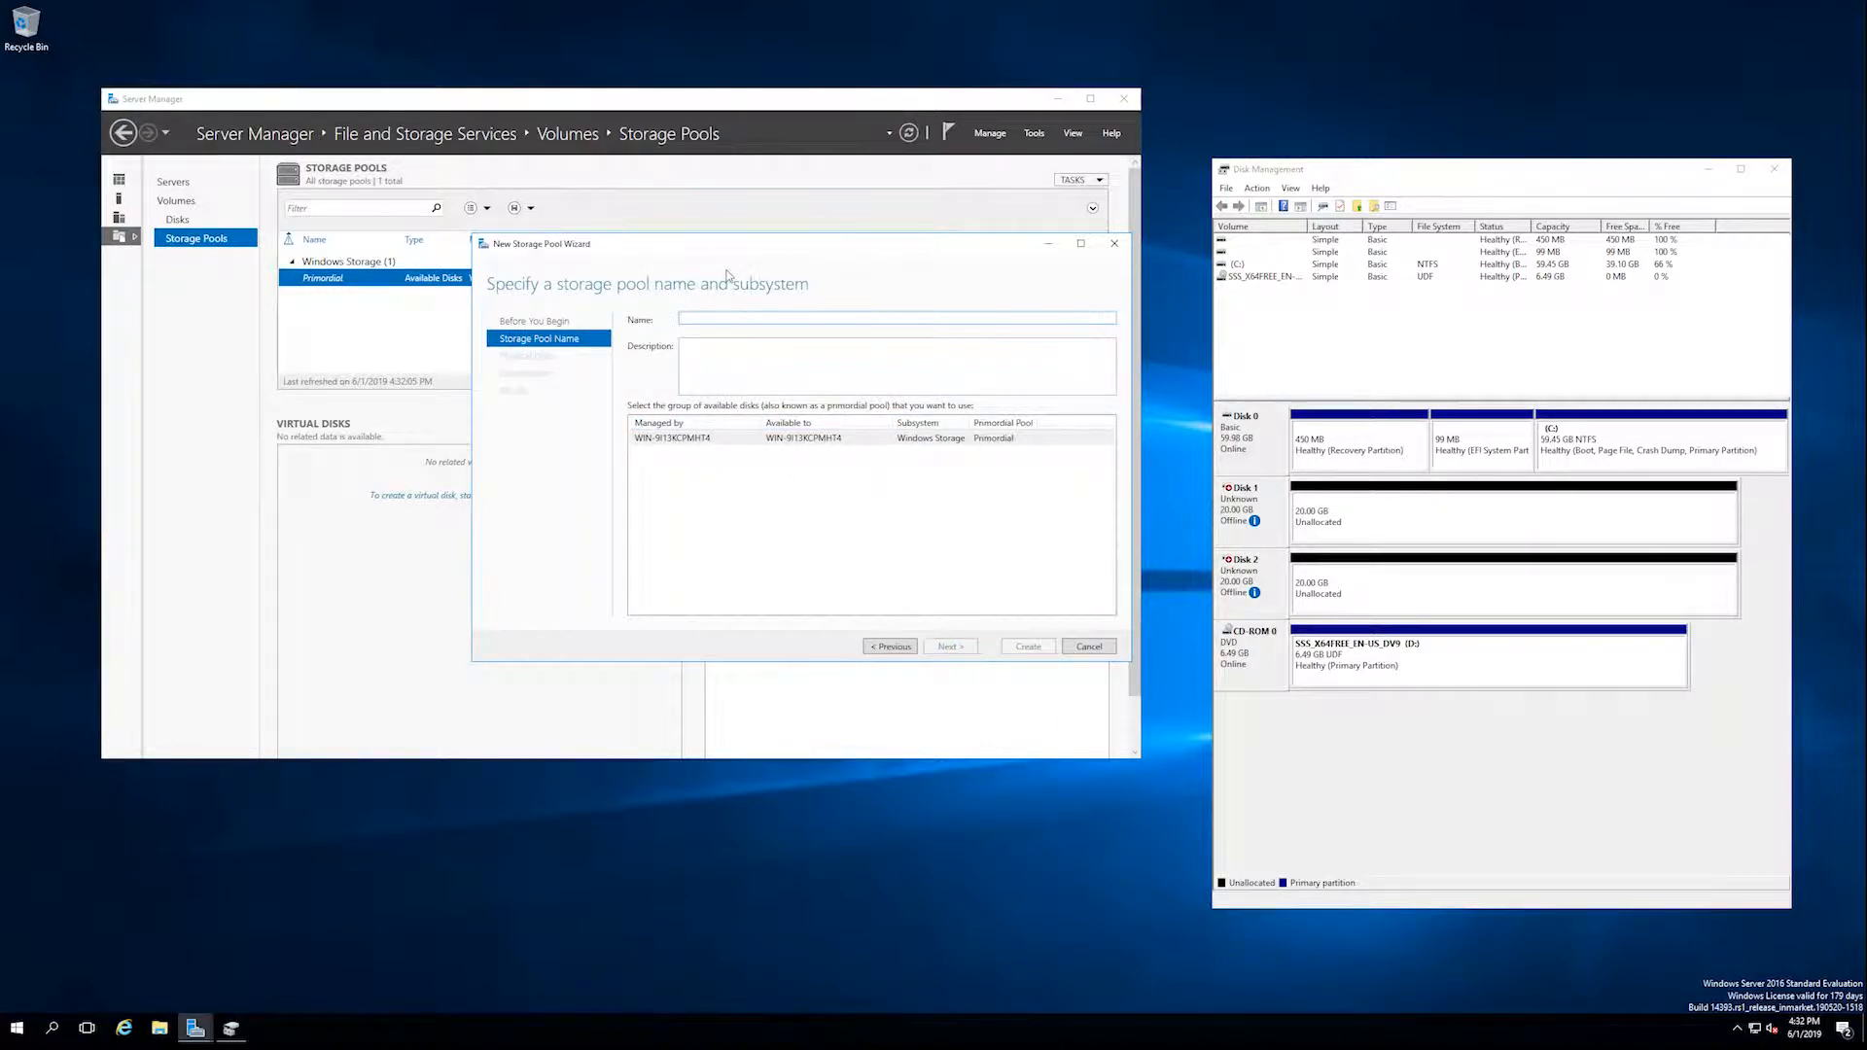
type("Pool 1")
left_click(954, 649)
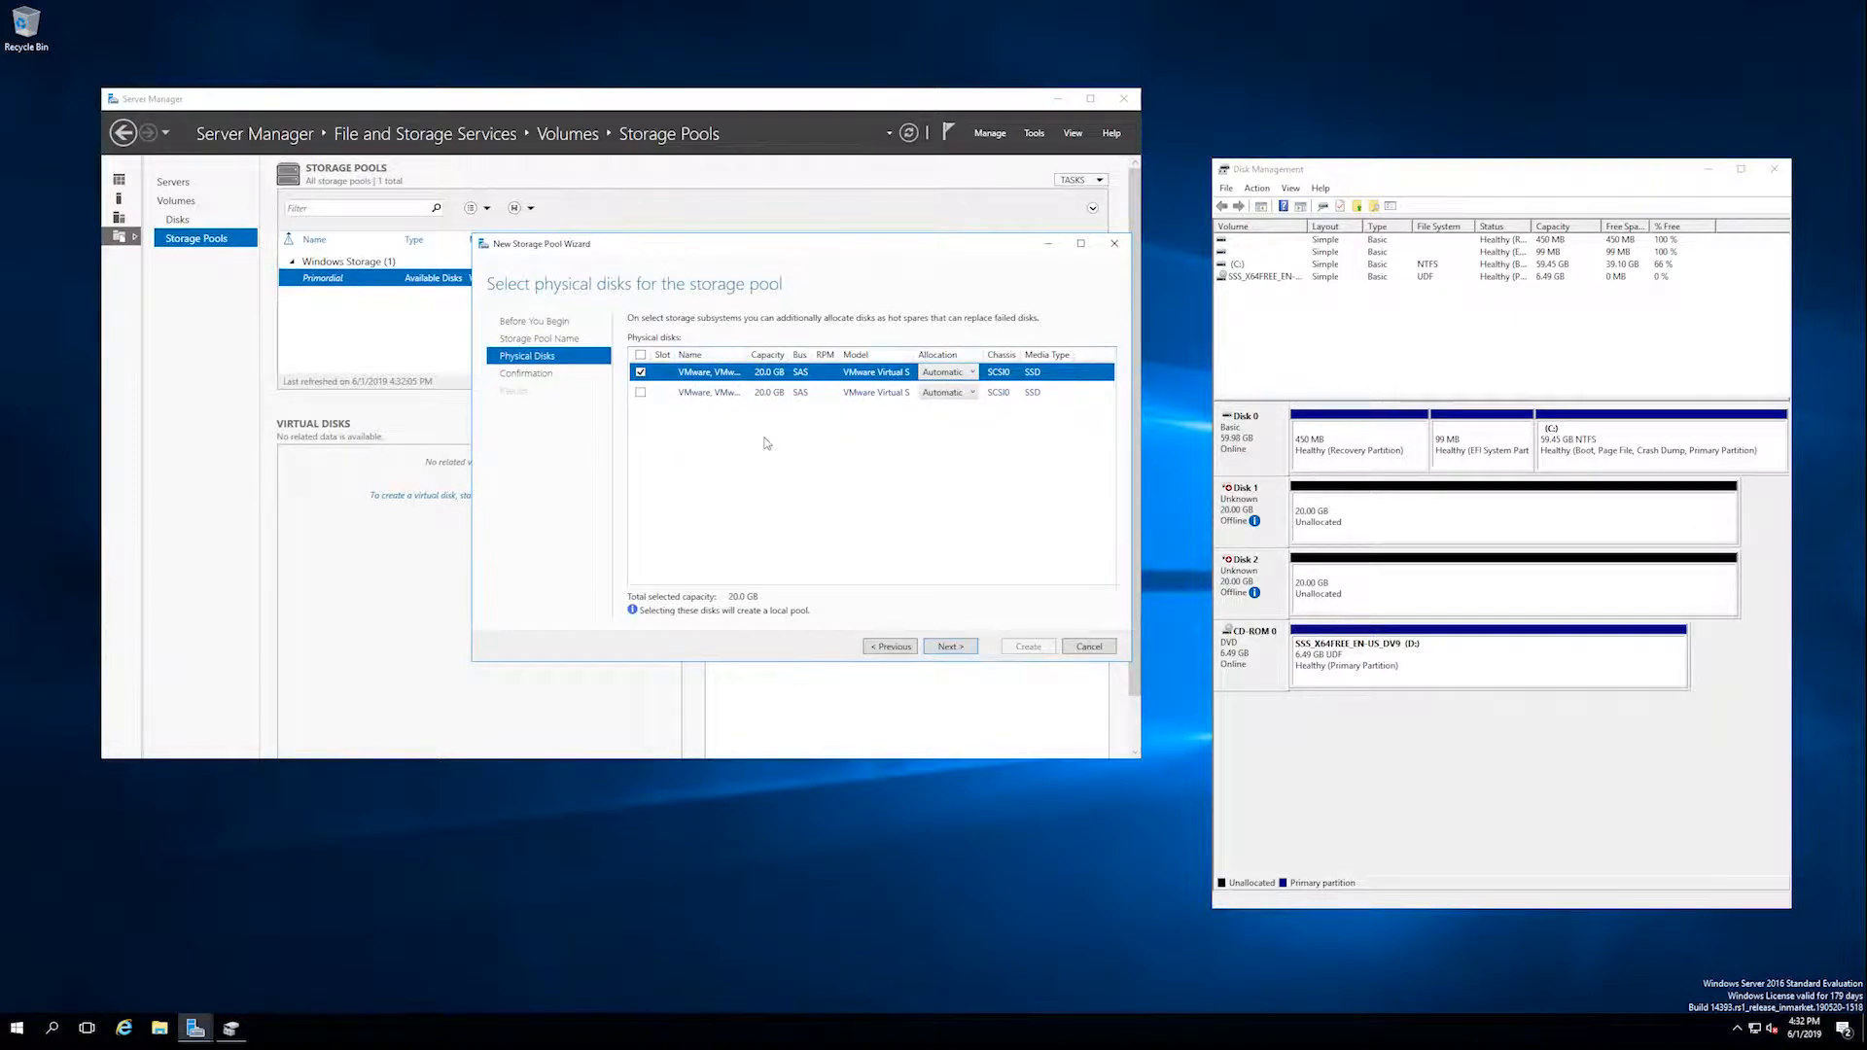
Step: Include both 20 GB physical disks with Automatic allocation and create the storage pool, closing the wizard when it completes
left_click(640, 393)
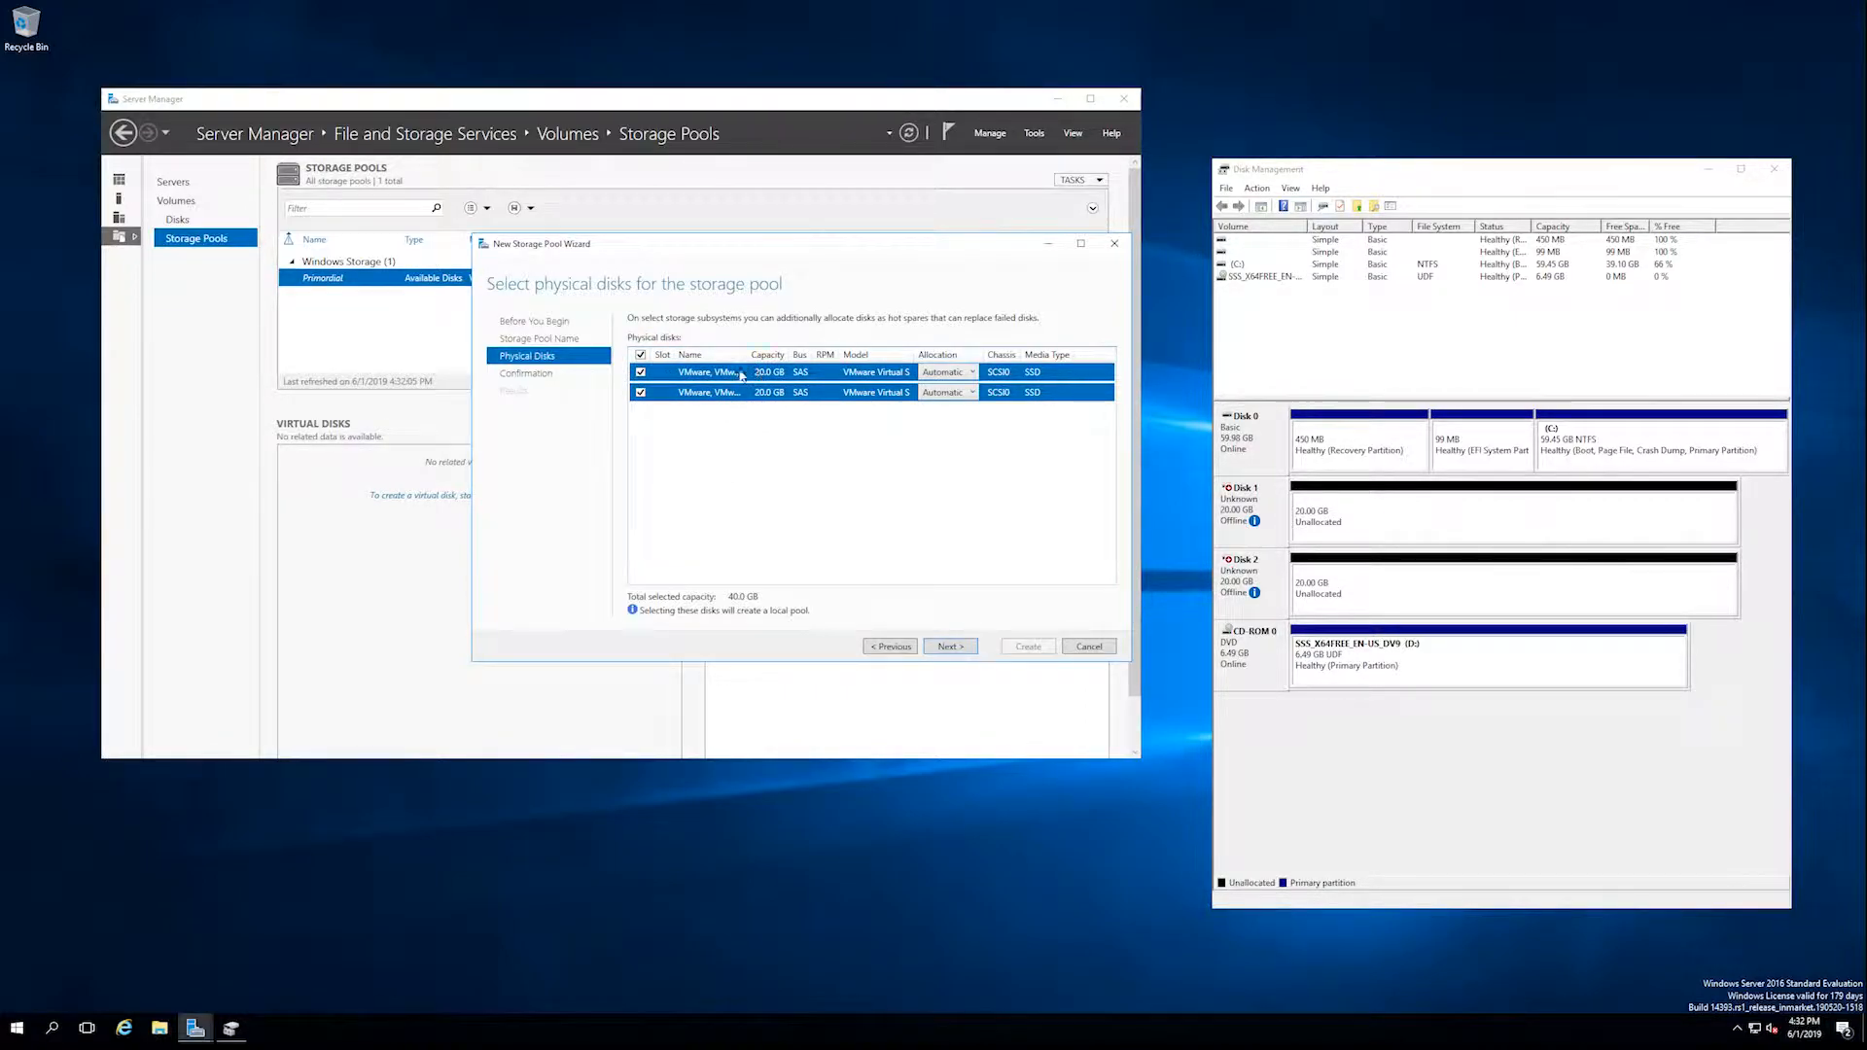
left_click(971, 377)
left_click(971, 376)
left_click(960, 395)
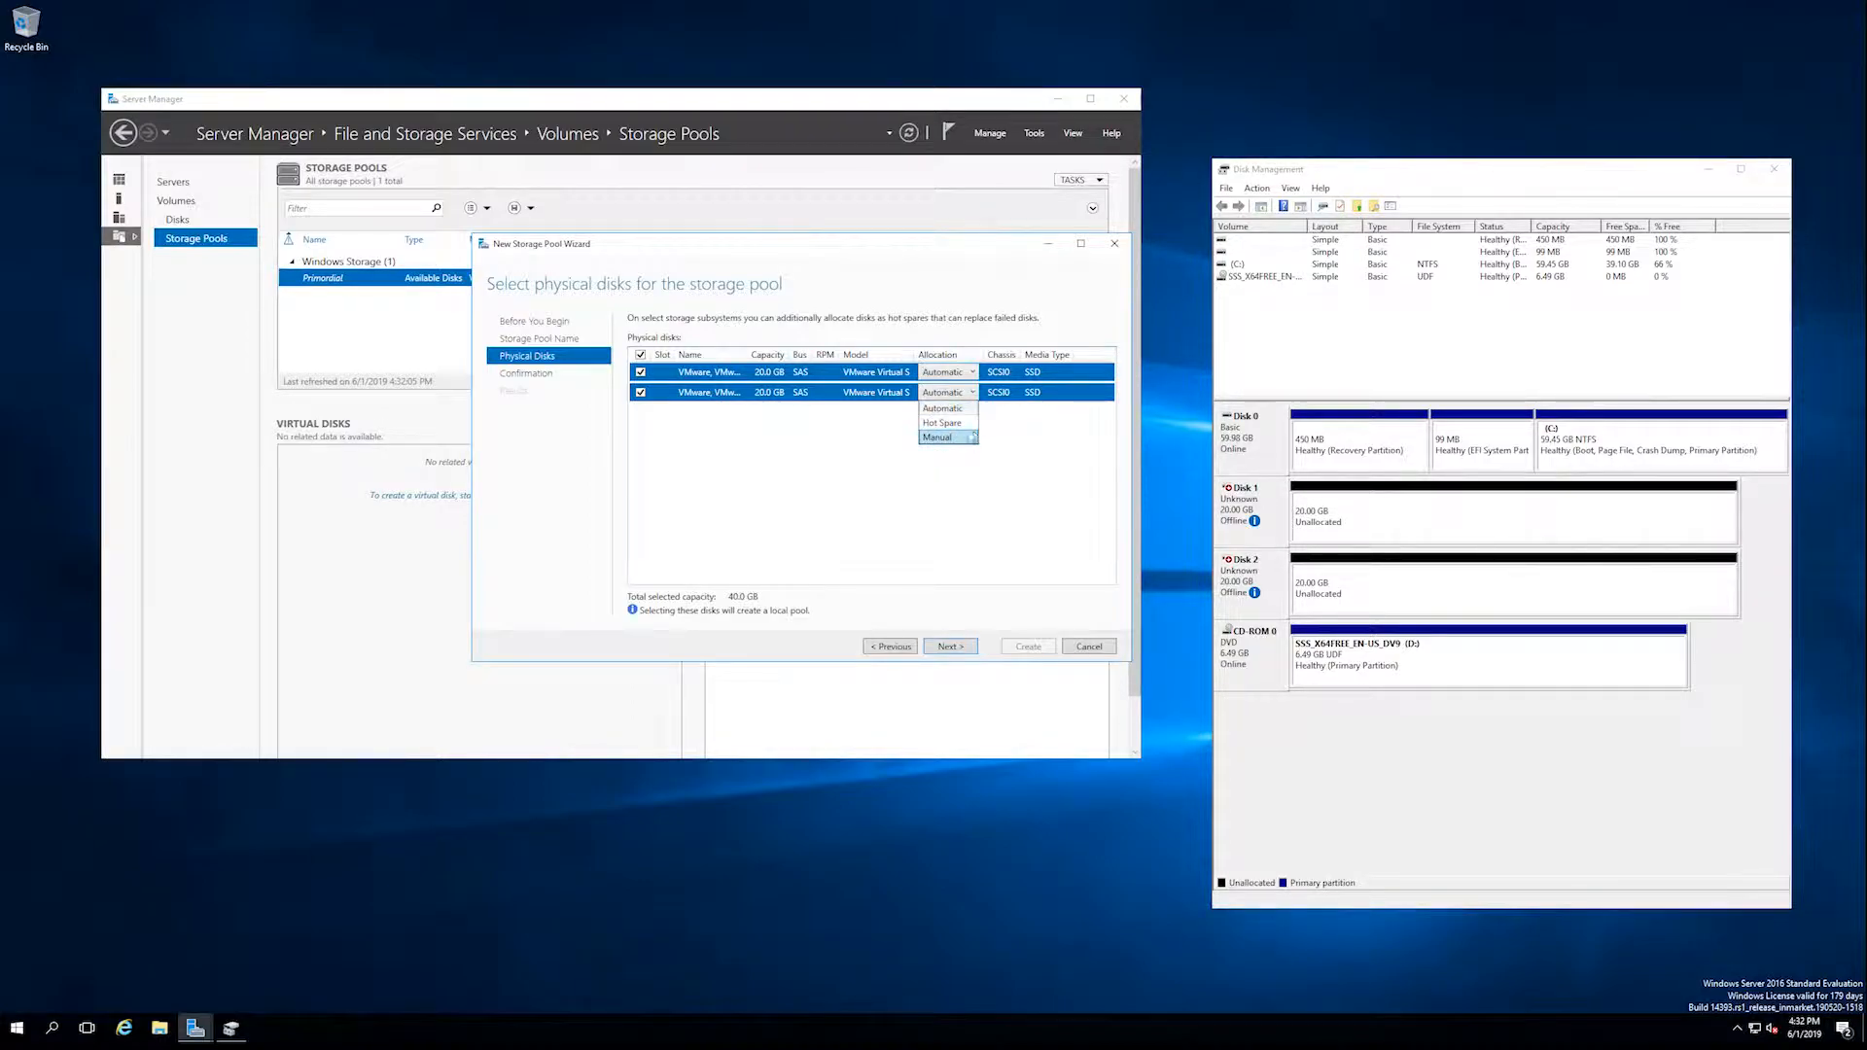
left_click(979, 517)
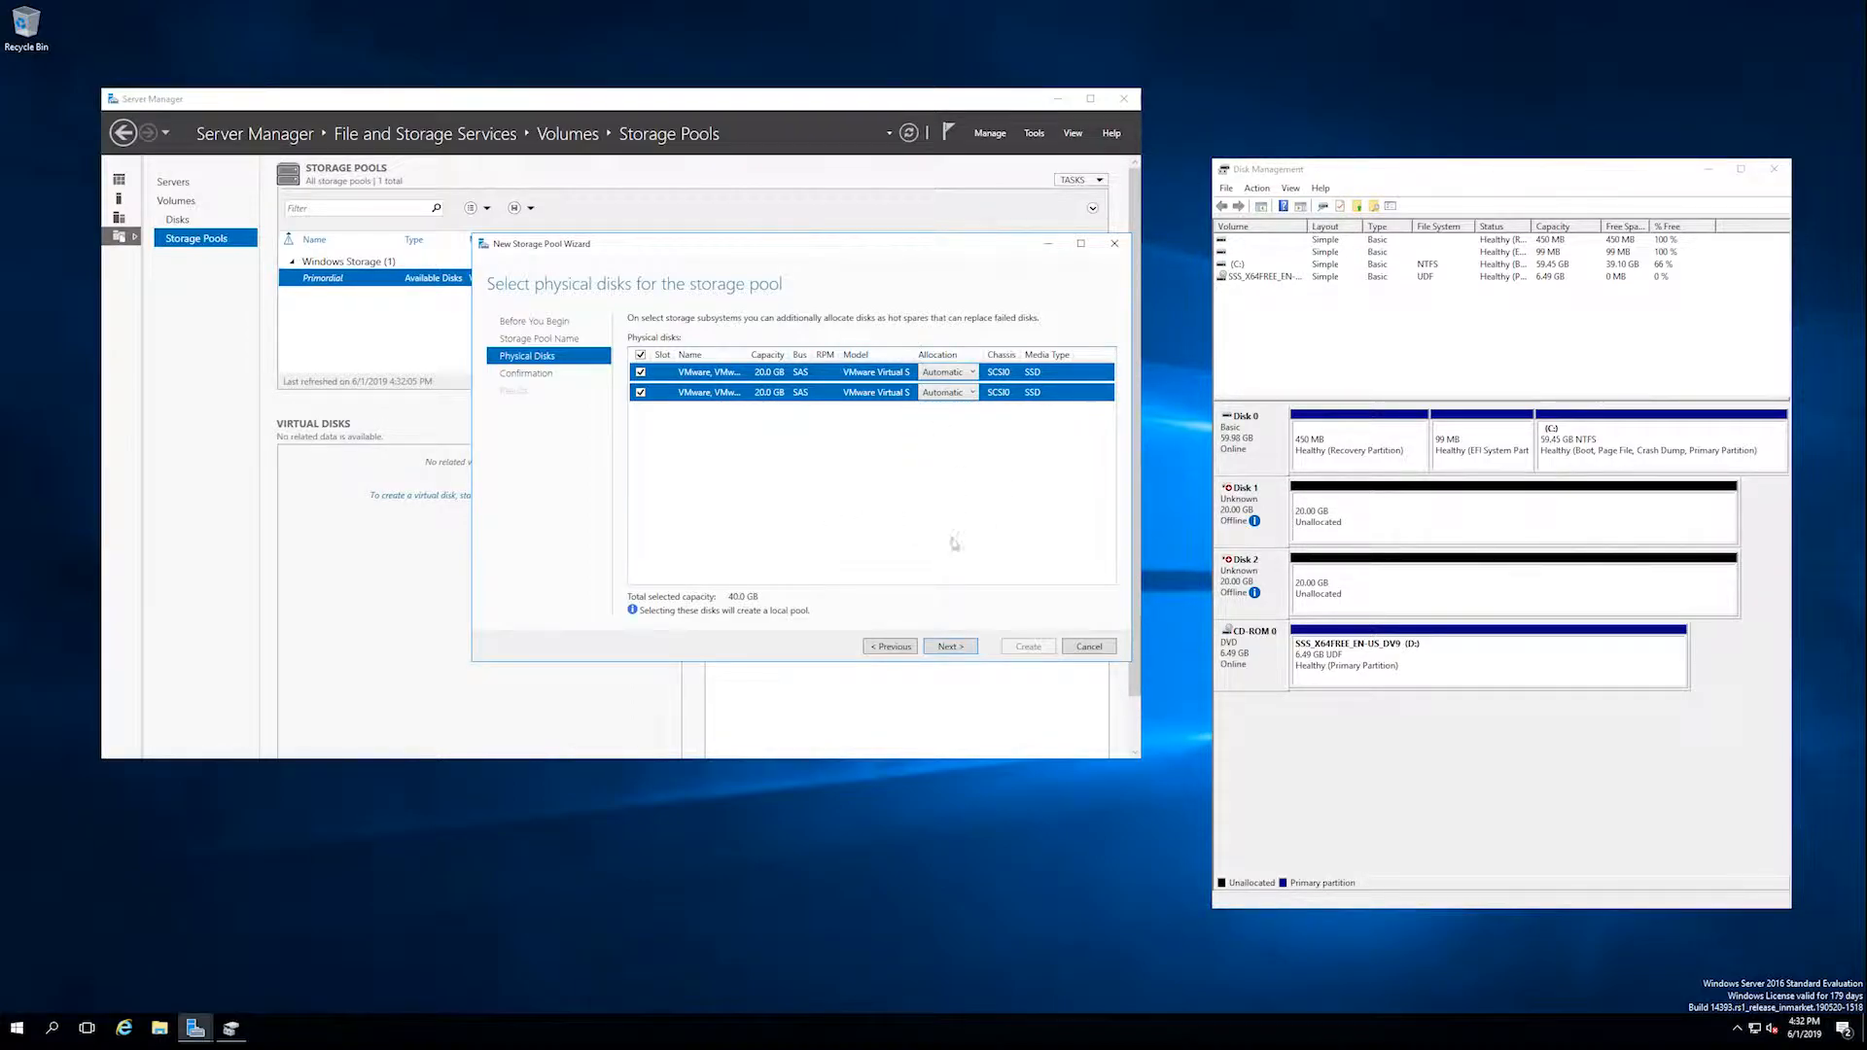
left_click(962, 650)
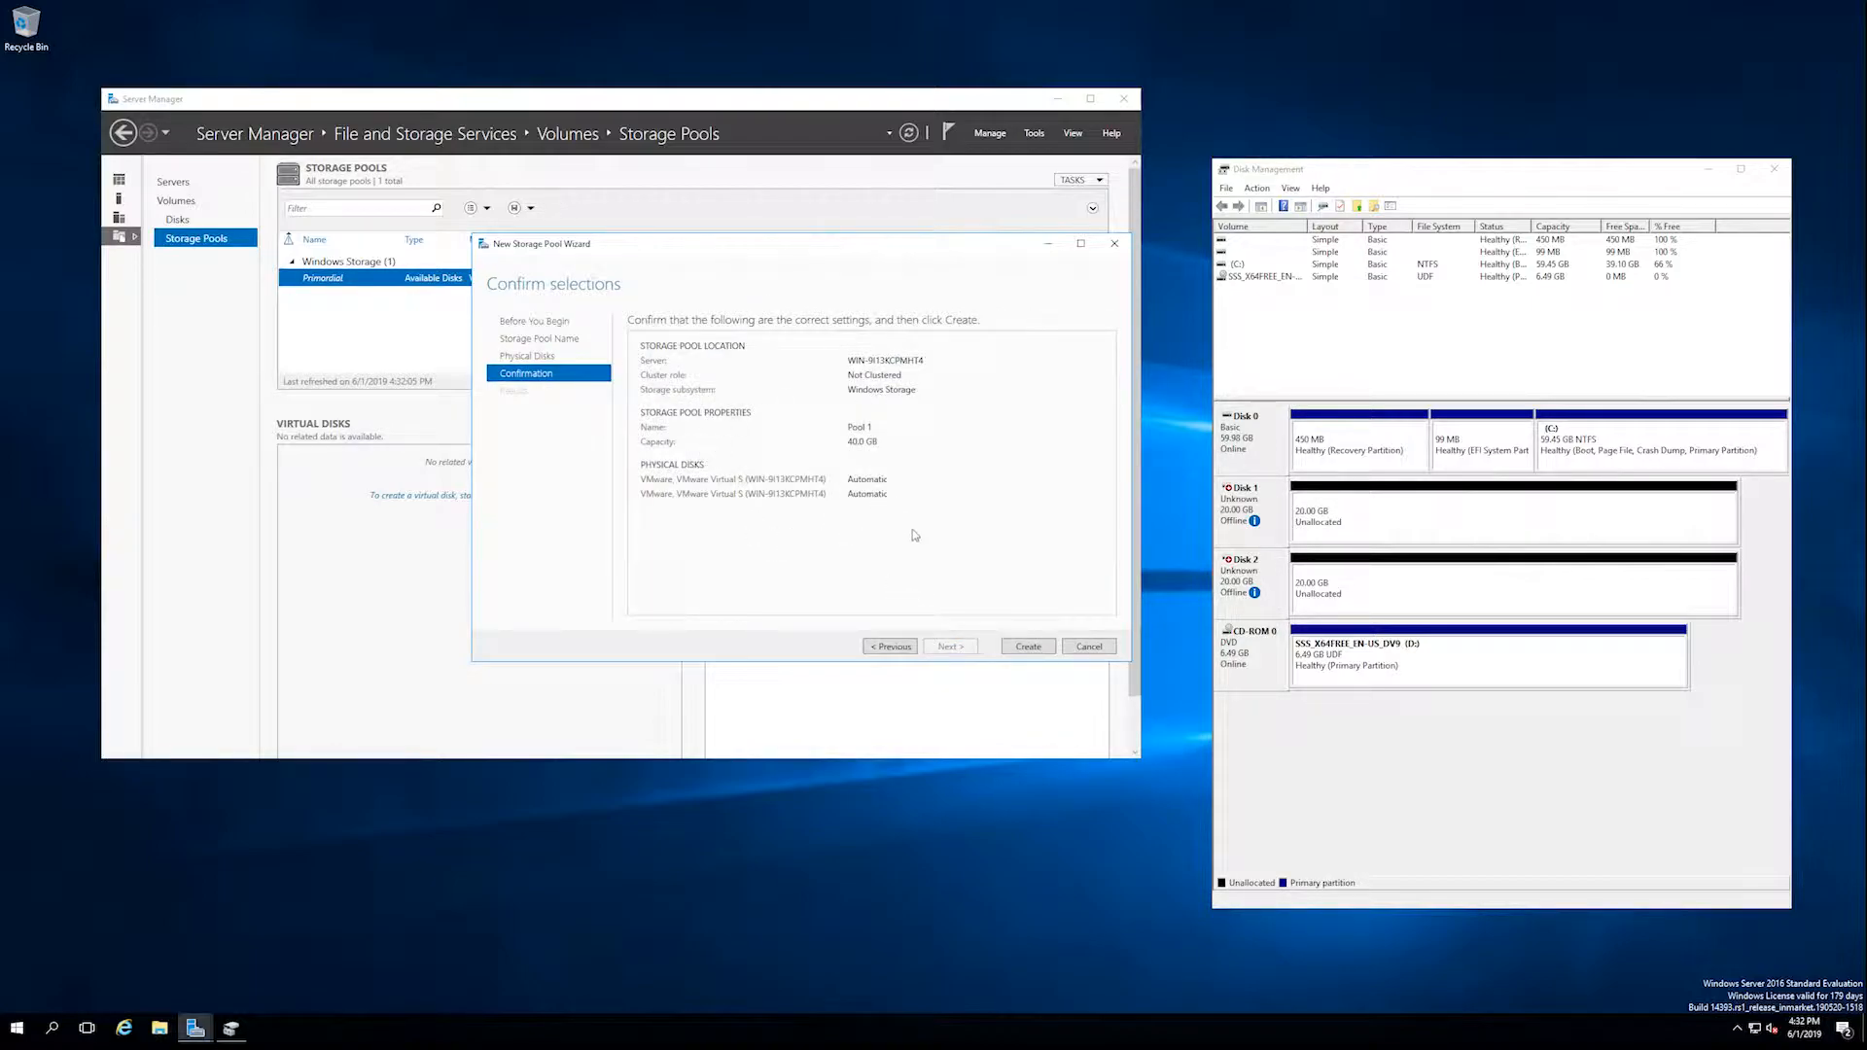
left_click(1028, 646)
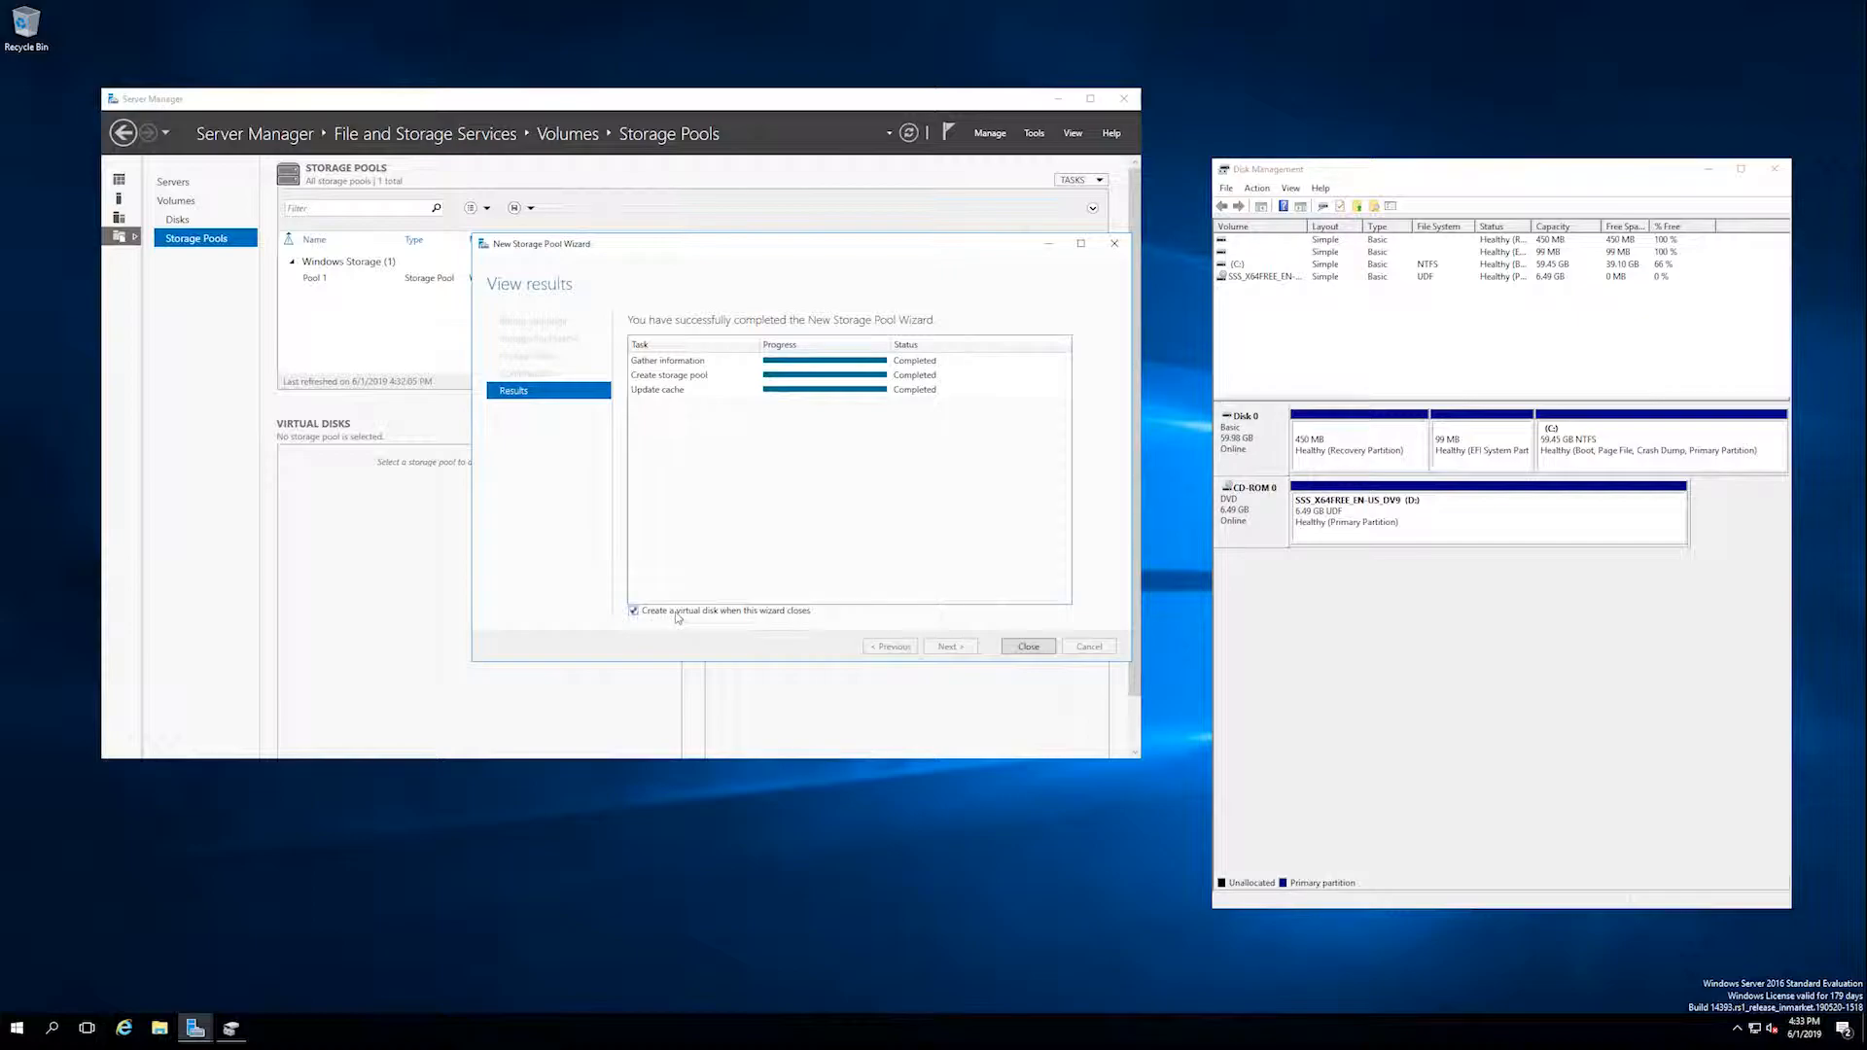
left_click(1011, 647)
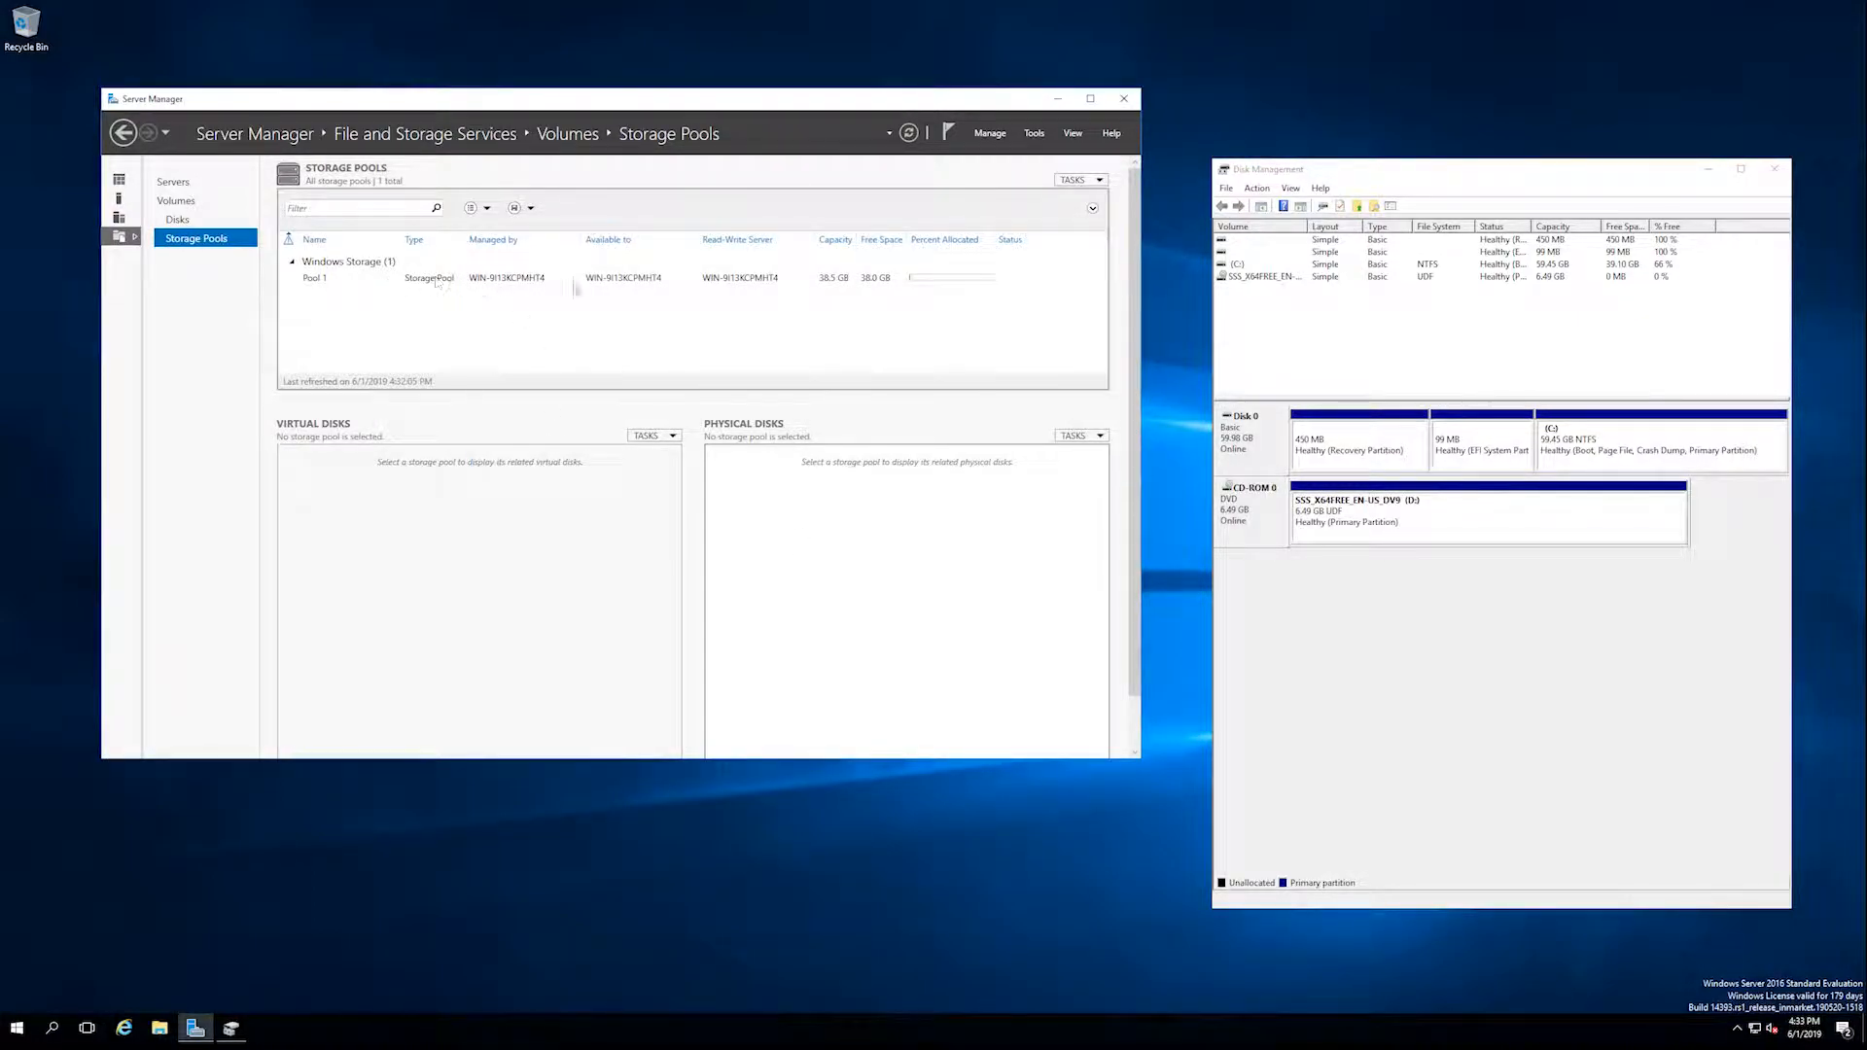
Step: Start a new virtual disk in the Pool 1 storage pool
left_click(862, 282)
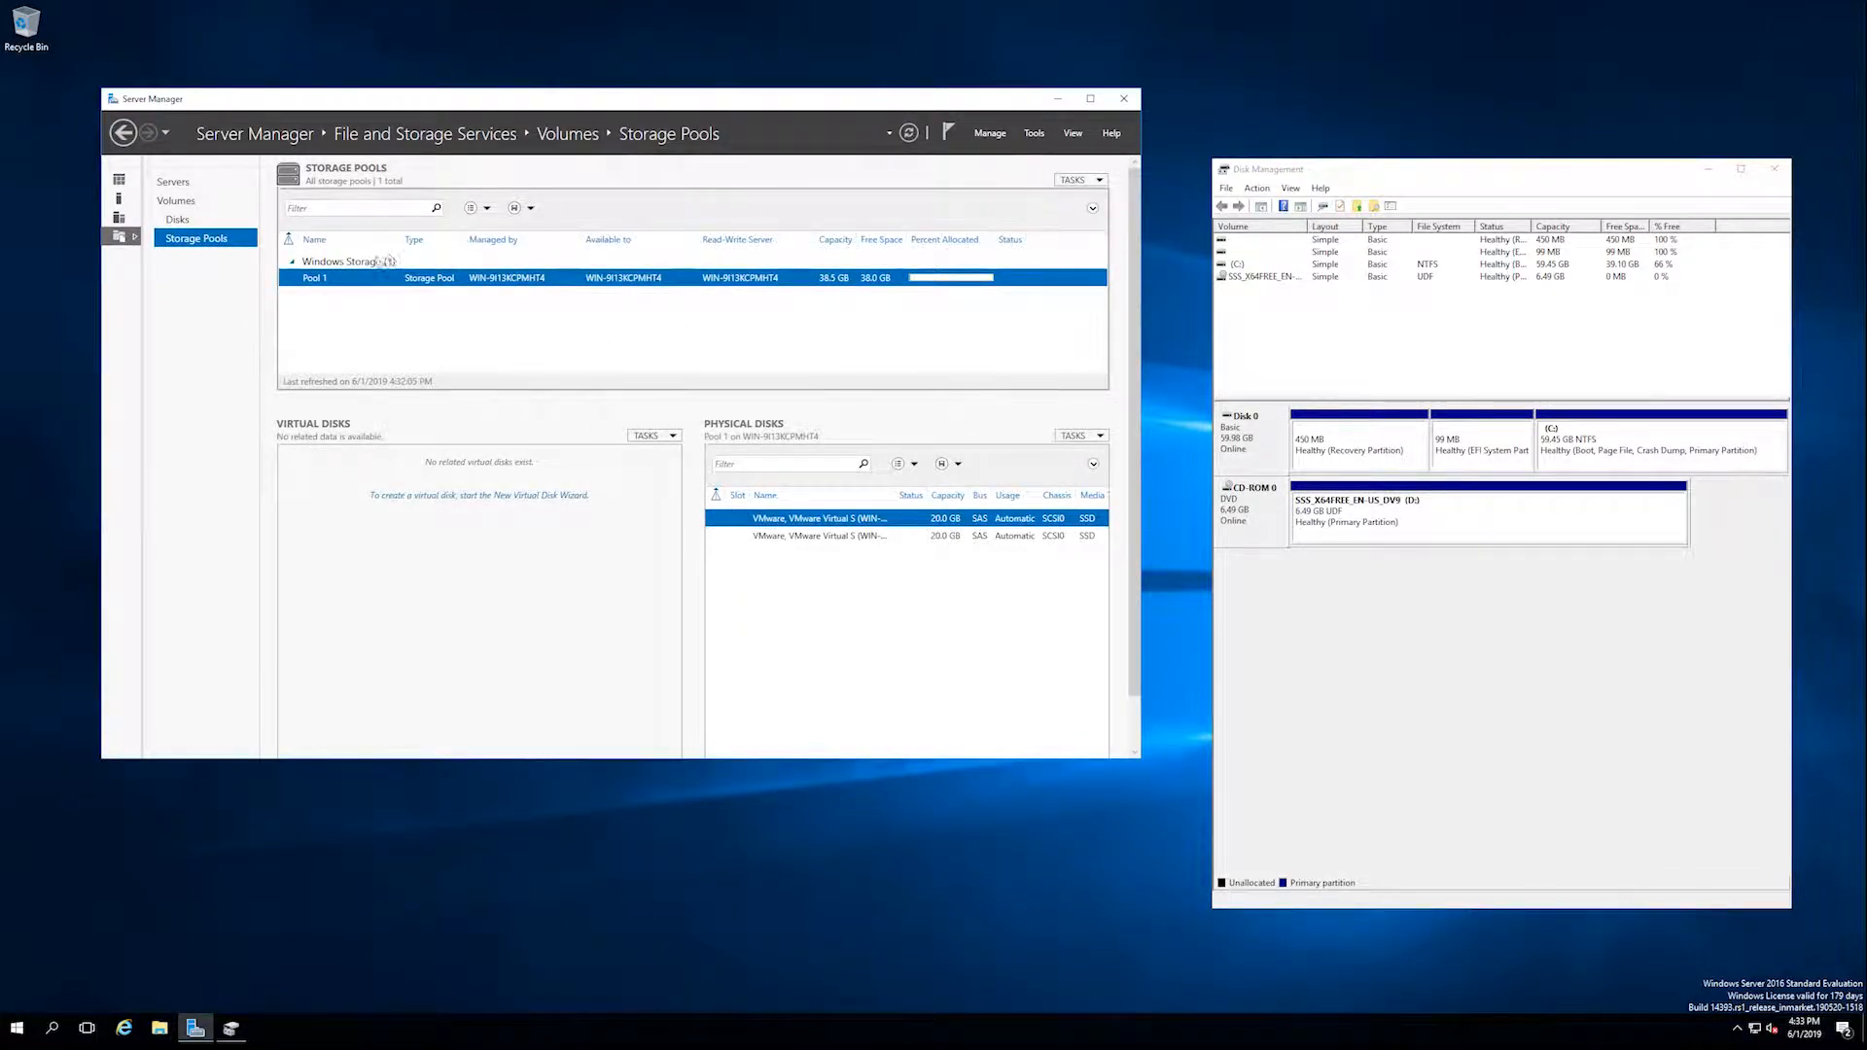
right_click(435, 284)
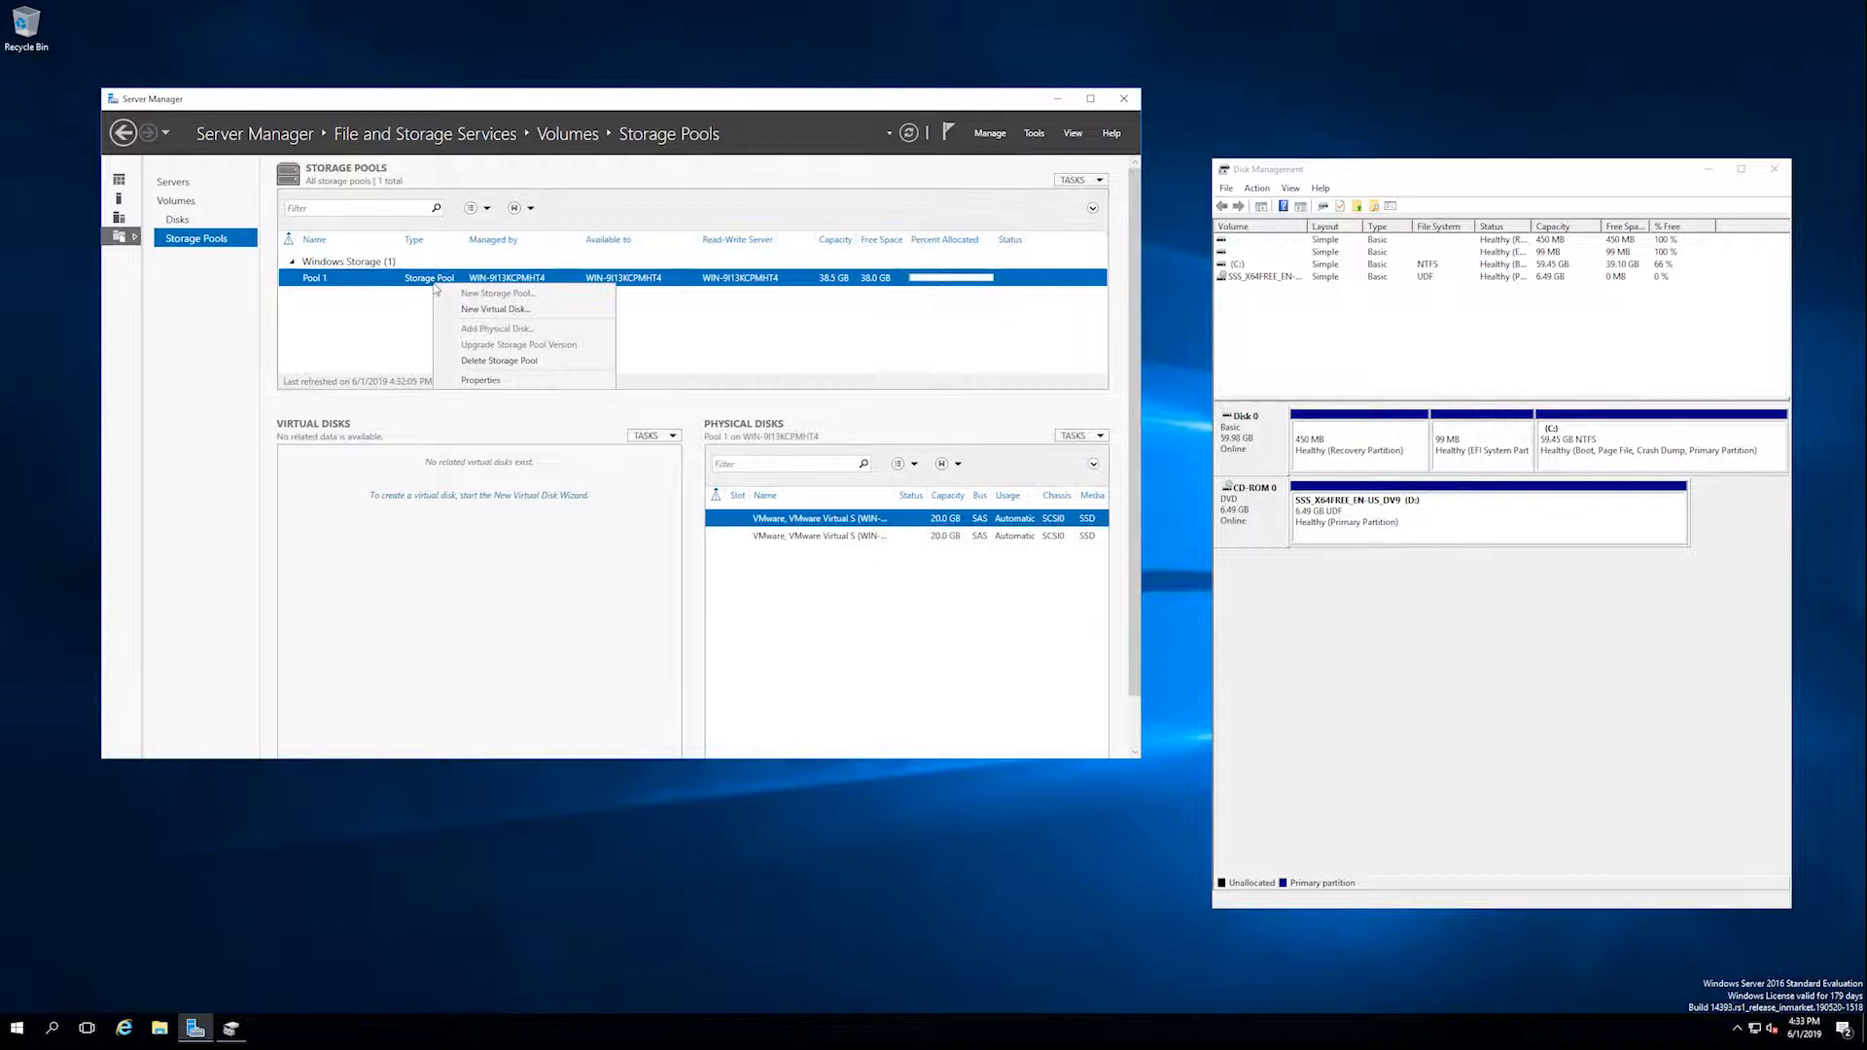
left_click(518, 311)
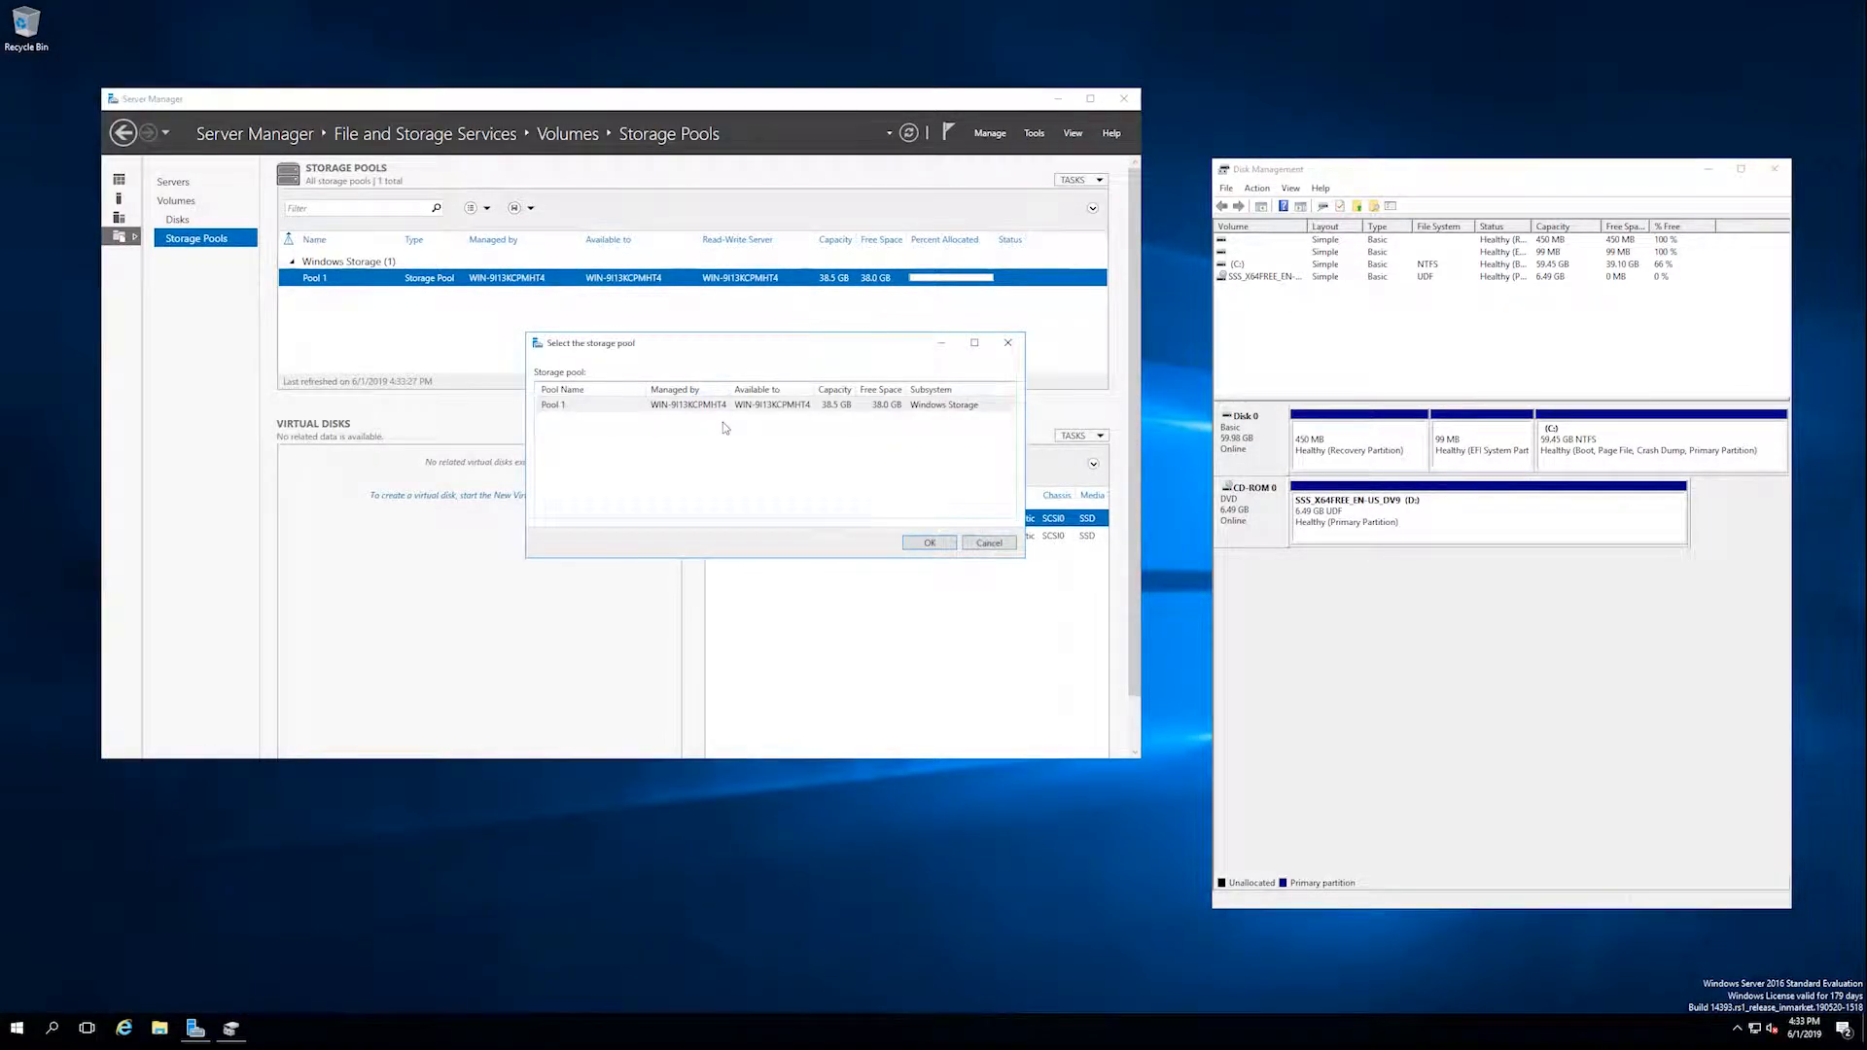
left_click(821, 407)
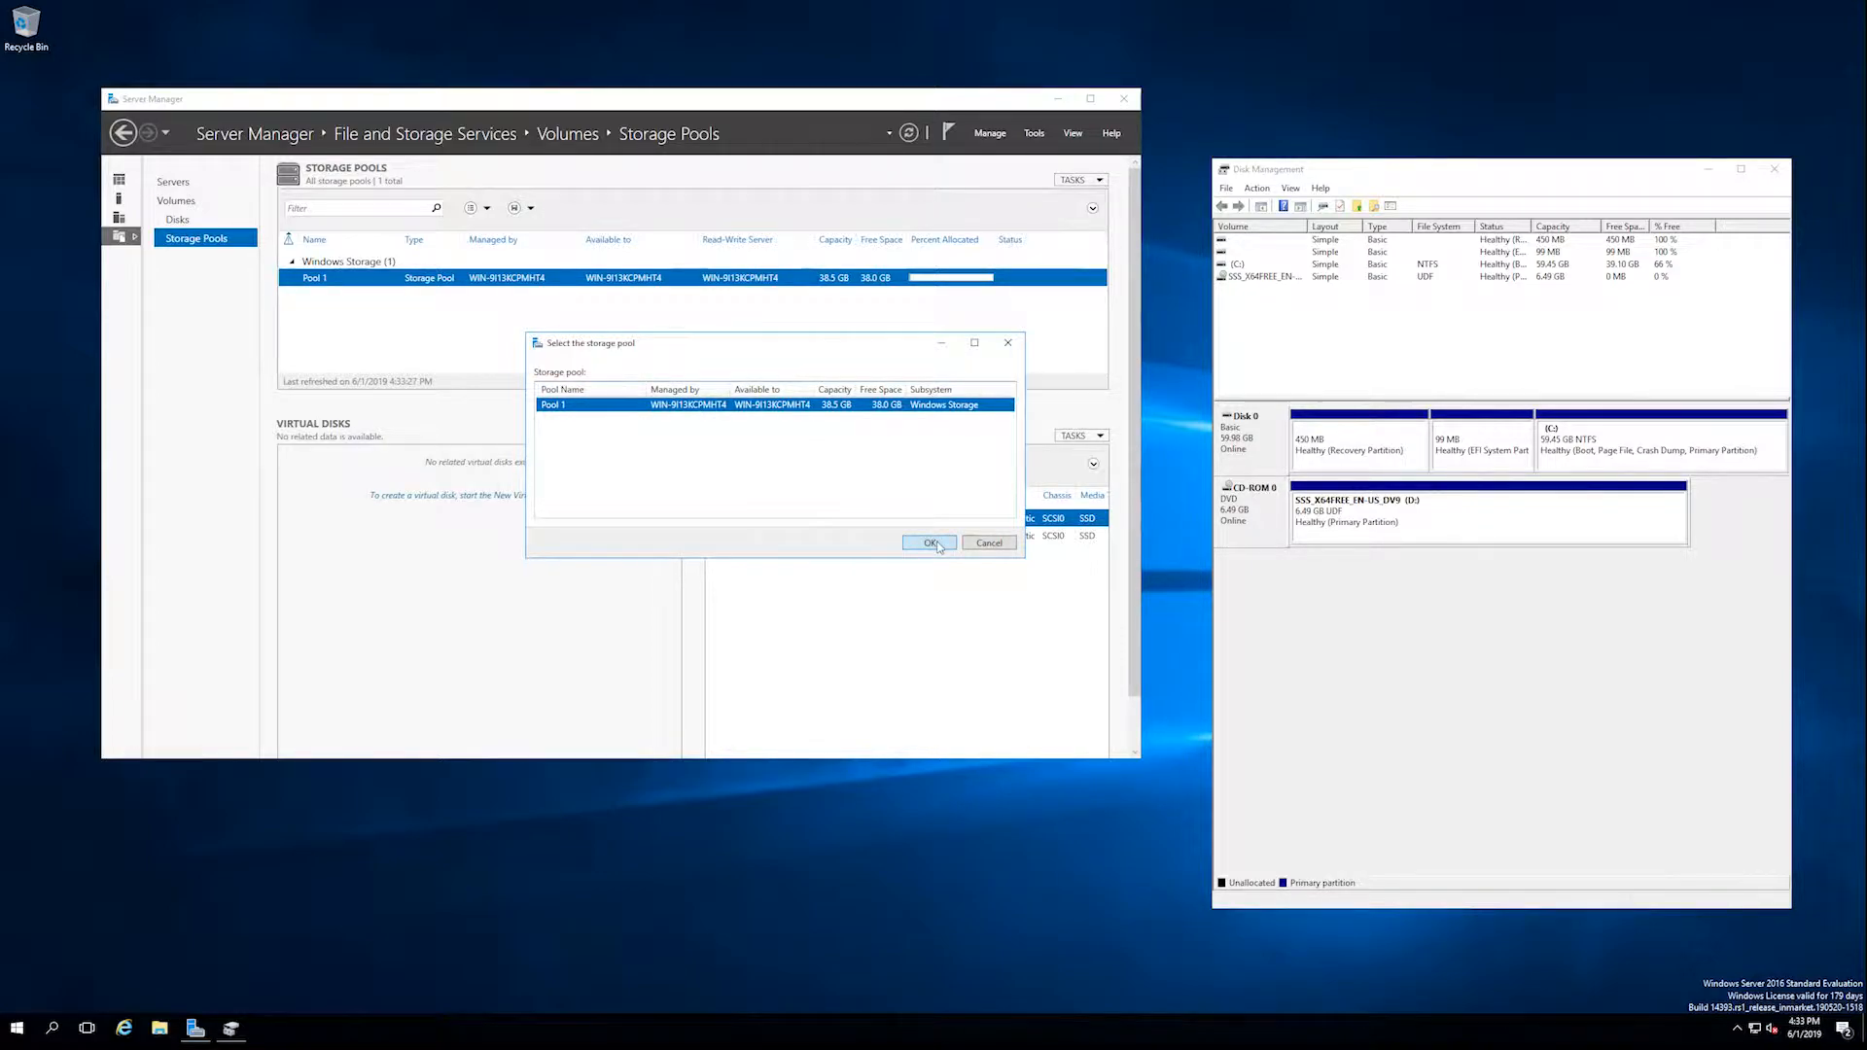
left_click(937, 543)
left_click_drag(458, 147, 694, 261)
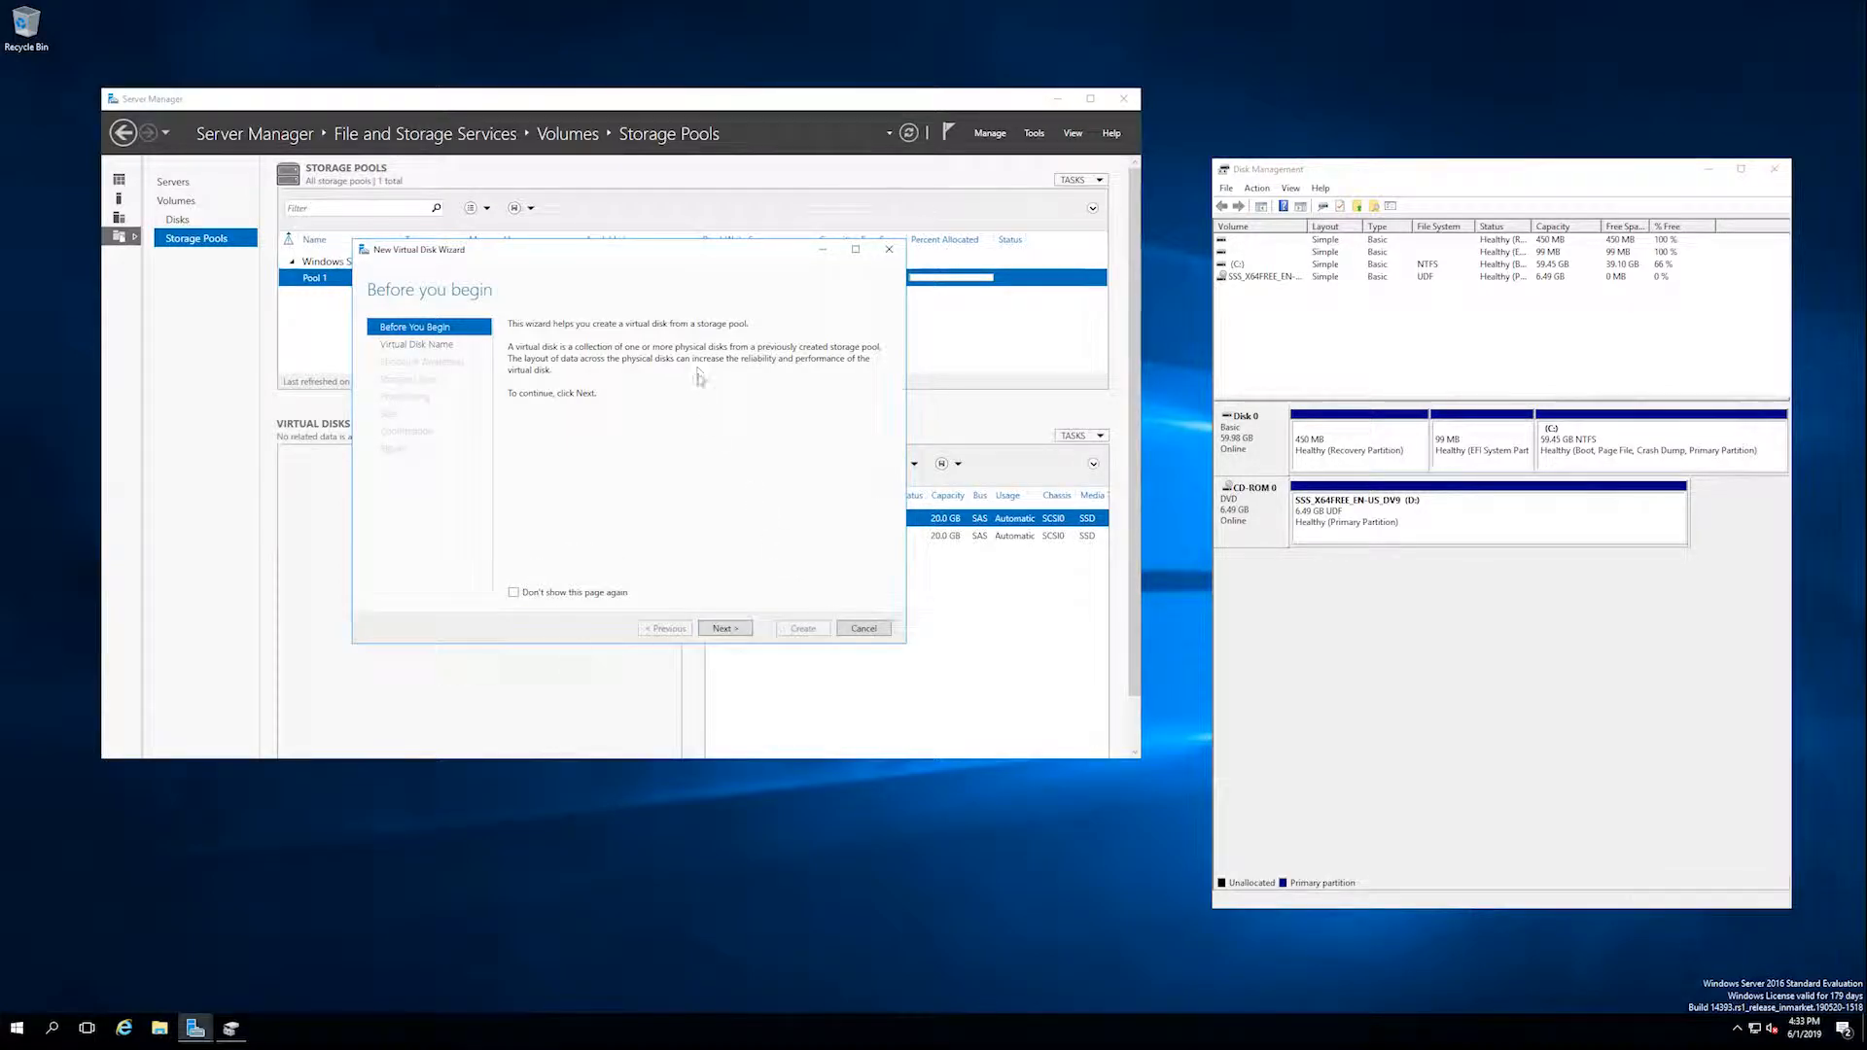
Step: Enter a name for the virtual disk and continue to the enclosure resiliency settings
left_click(724, 630)
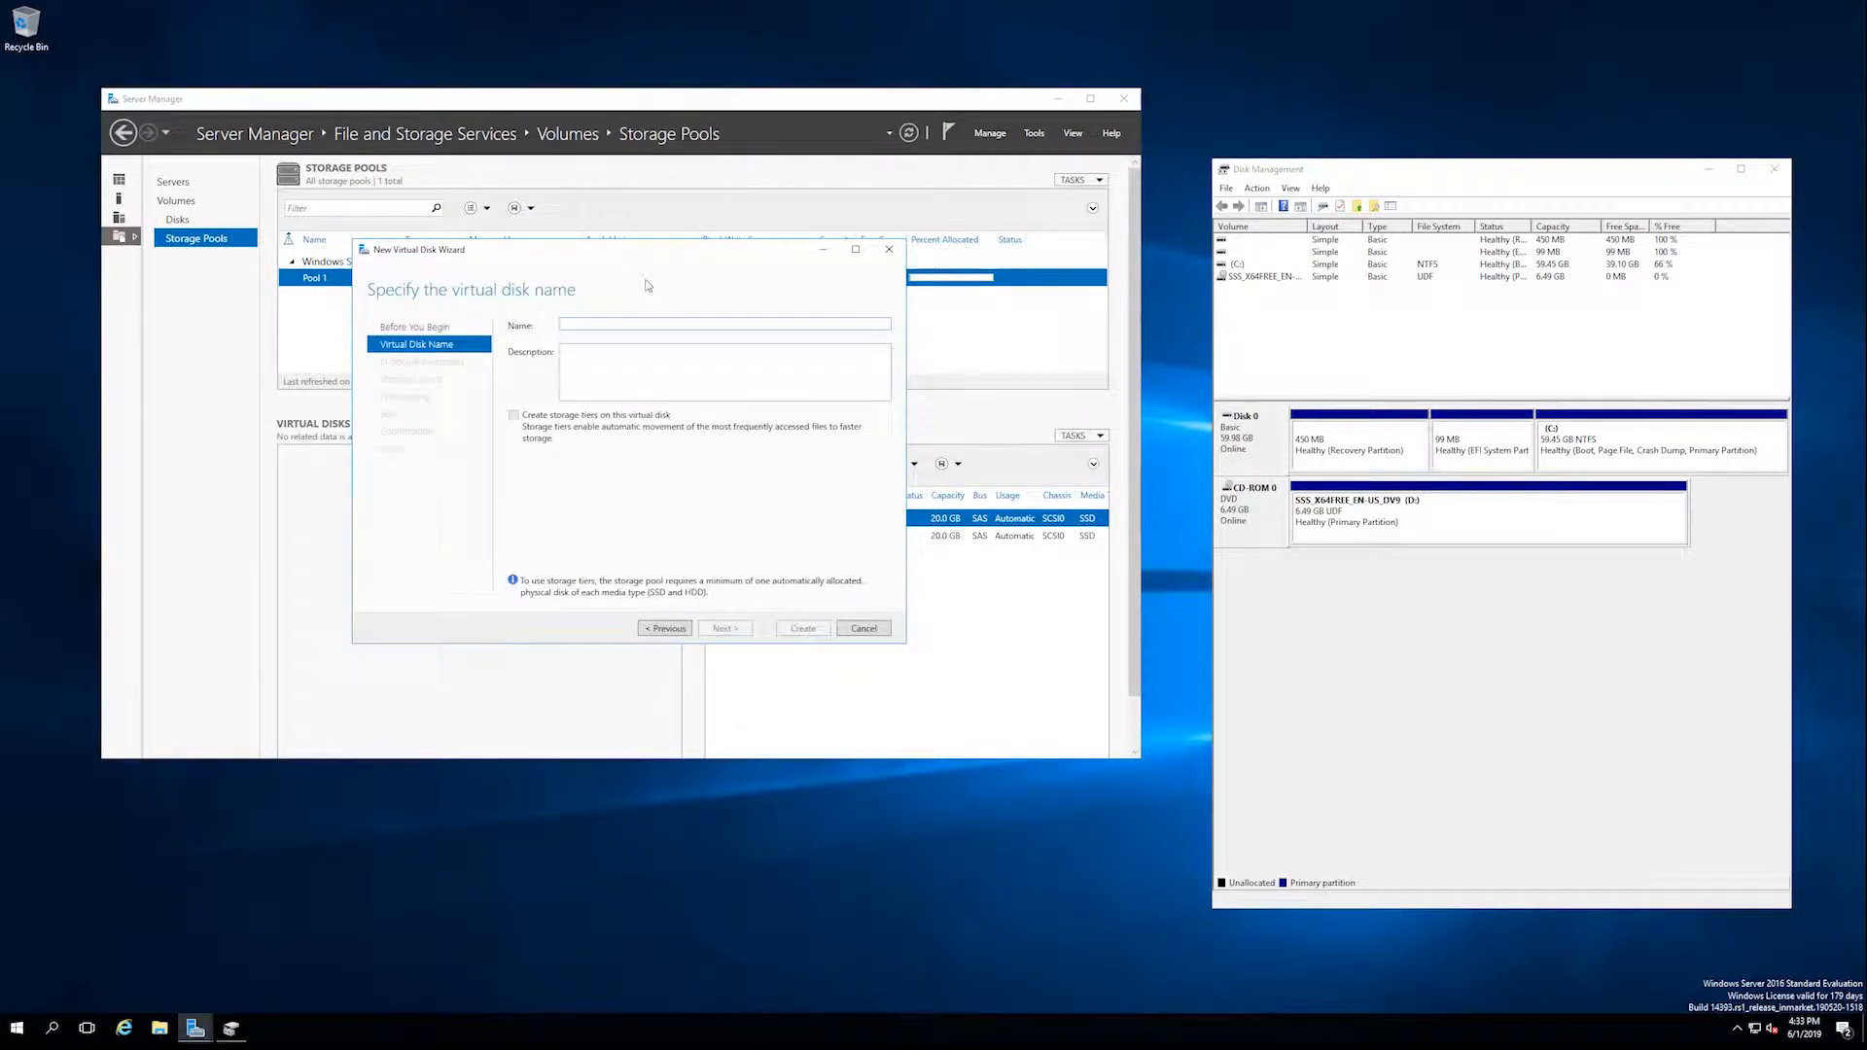
type("F")
type("isk")
key("Return")
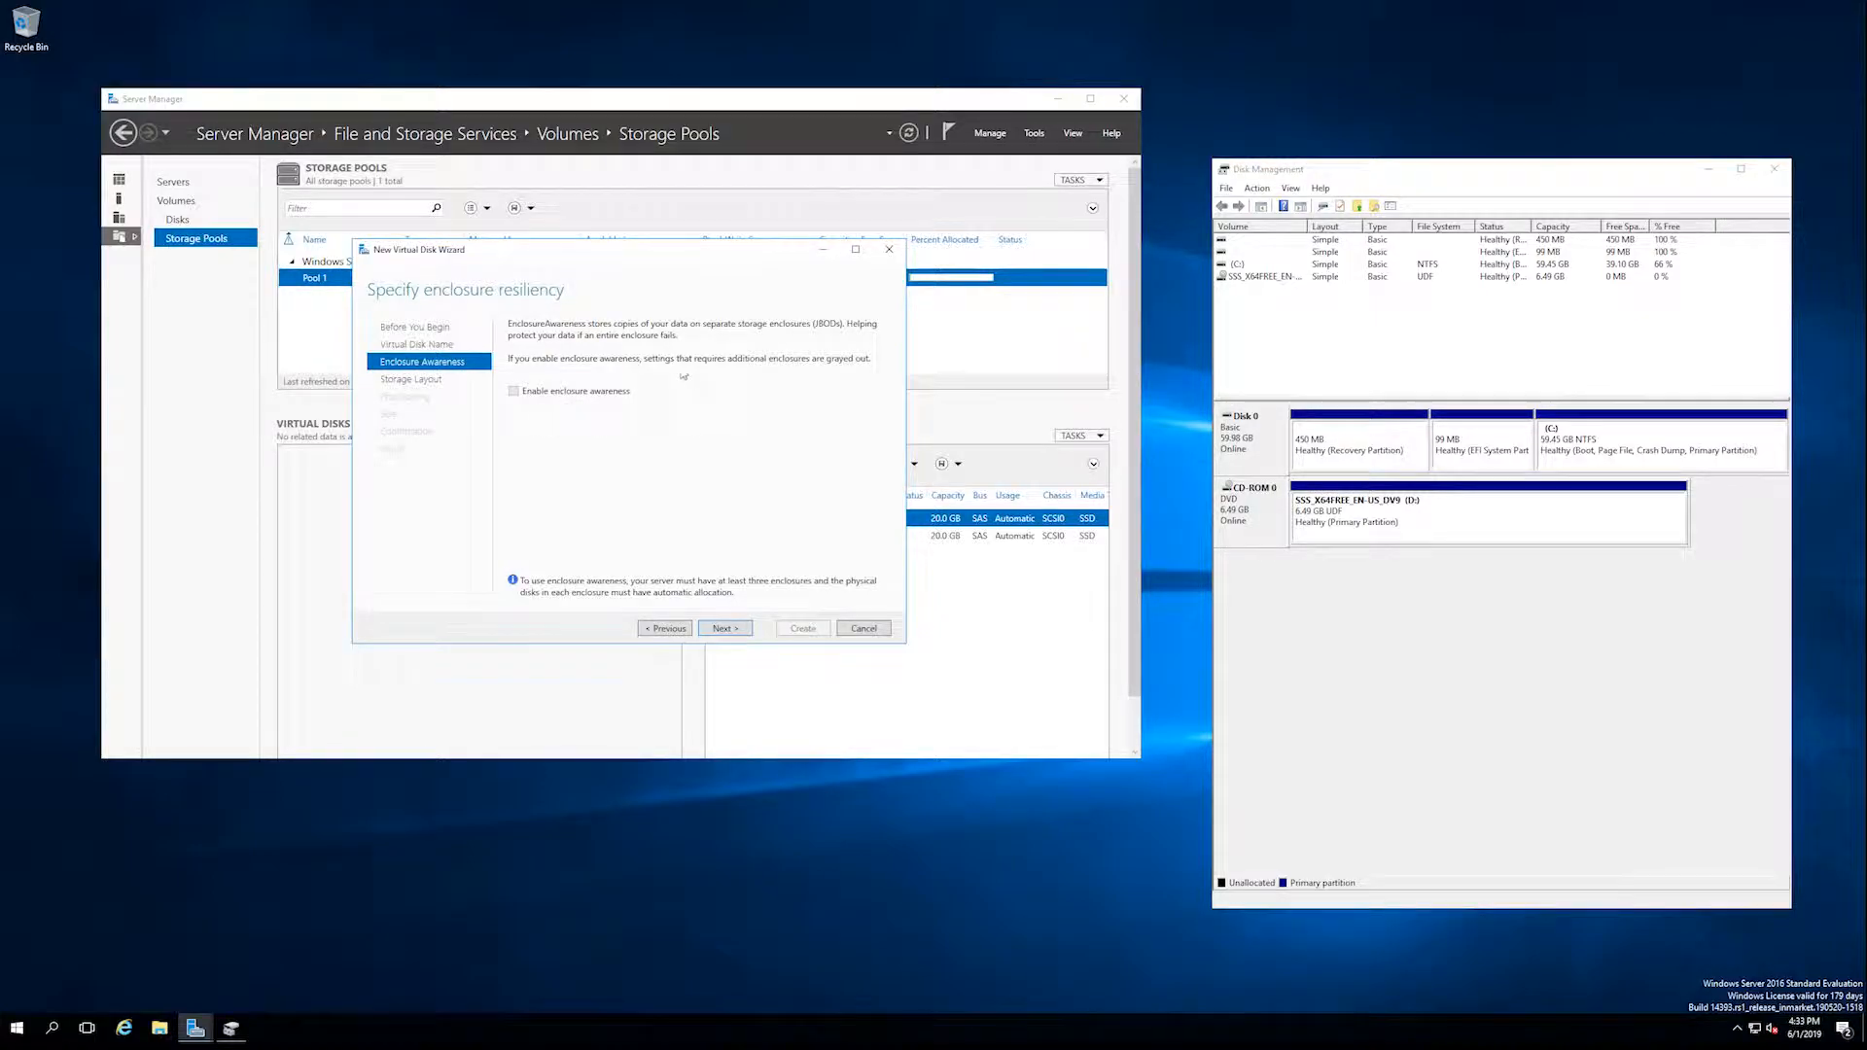
Step: Leave enclosure awareness disabled and use the Mirror storage layout for the virtual disk
left_click(715, 628)
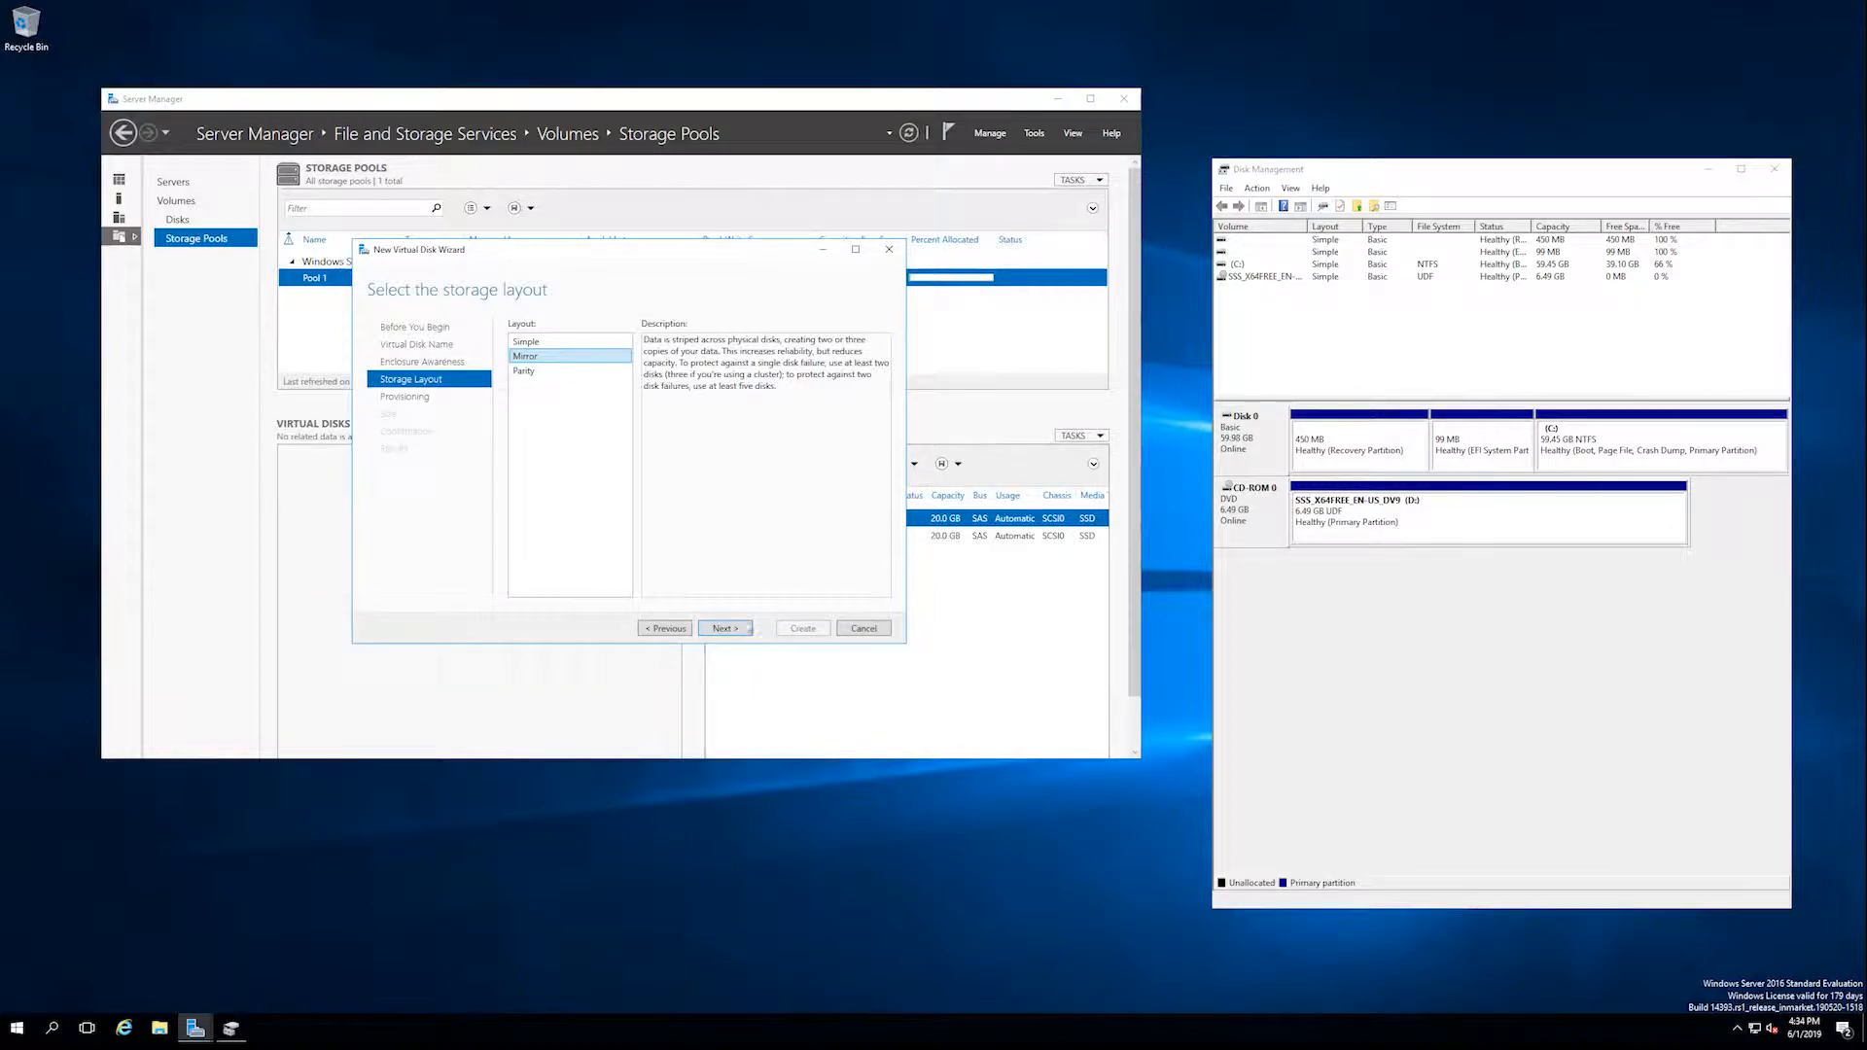
left_click(737, 631)
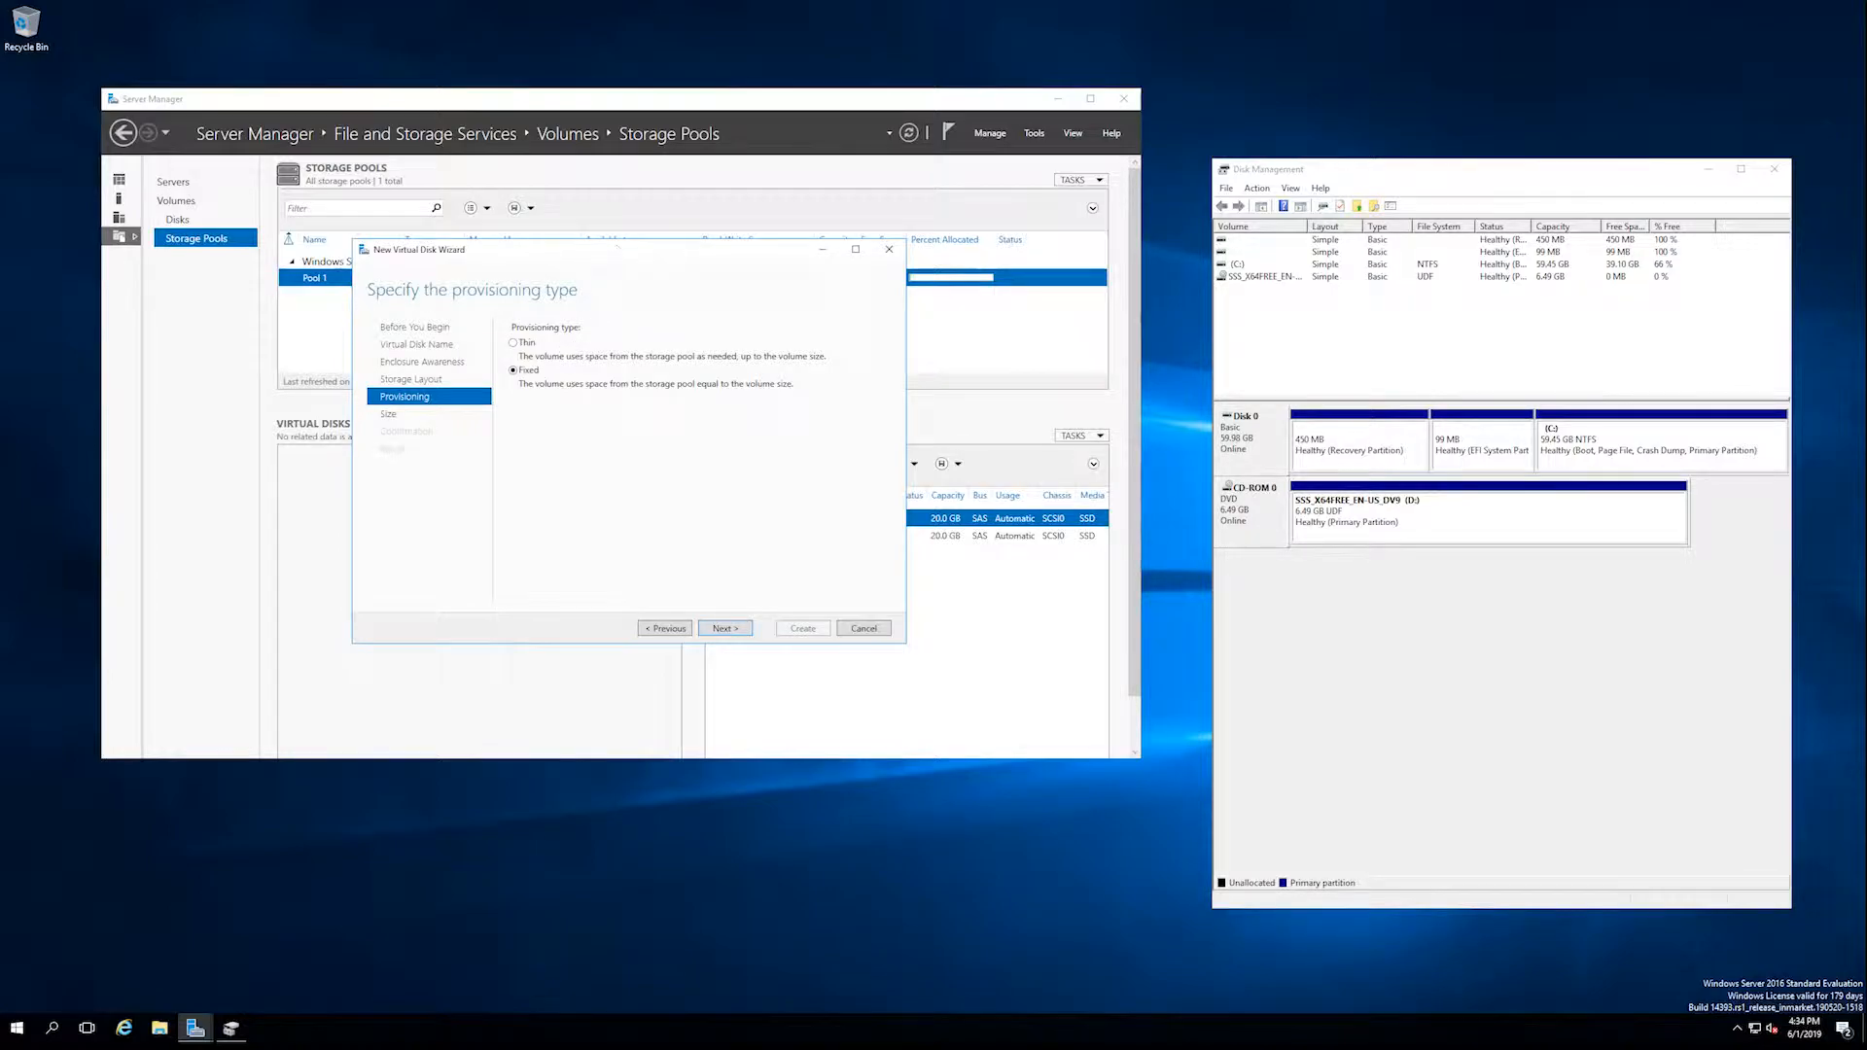
left_click_drag(617, 247, 557, 440)
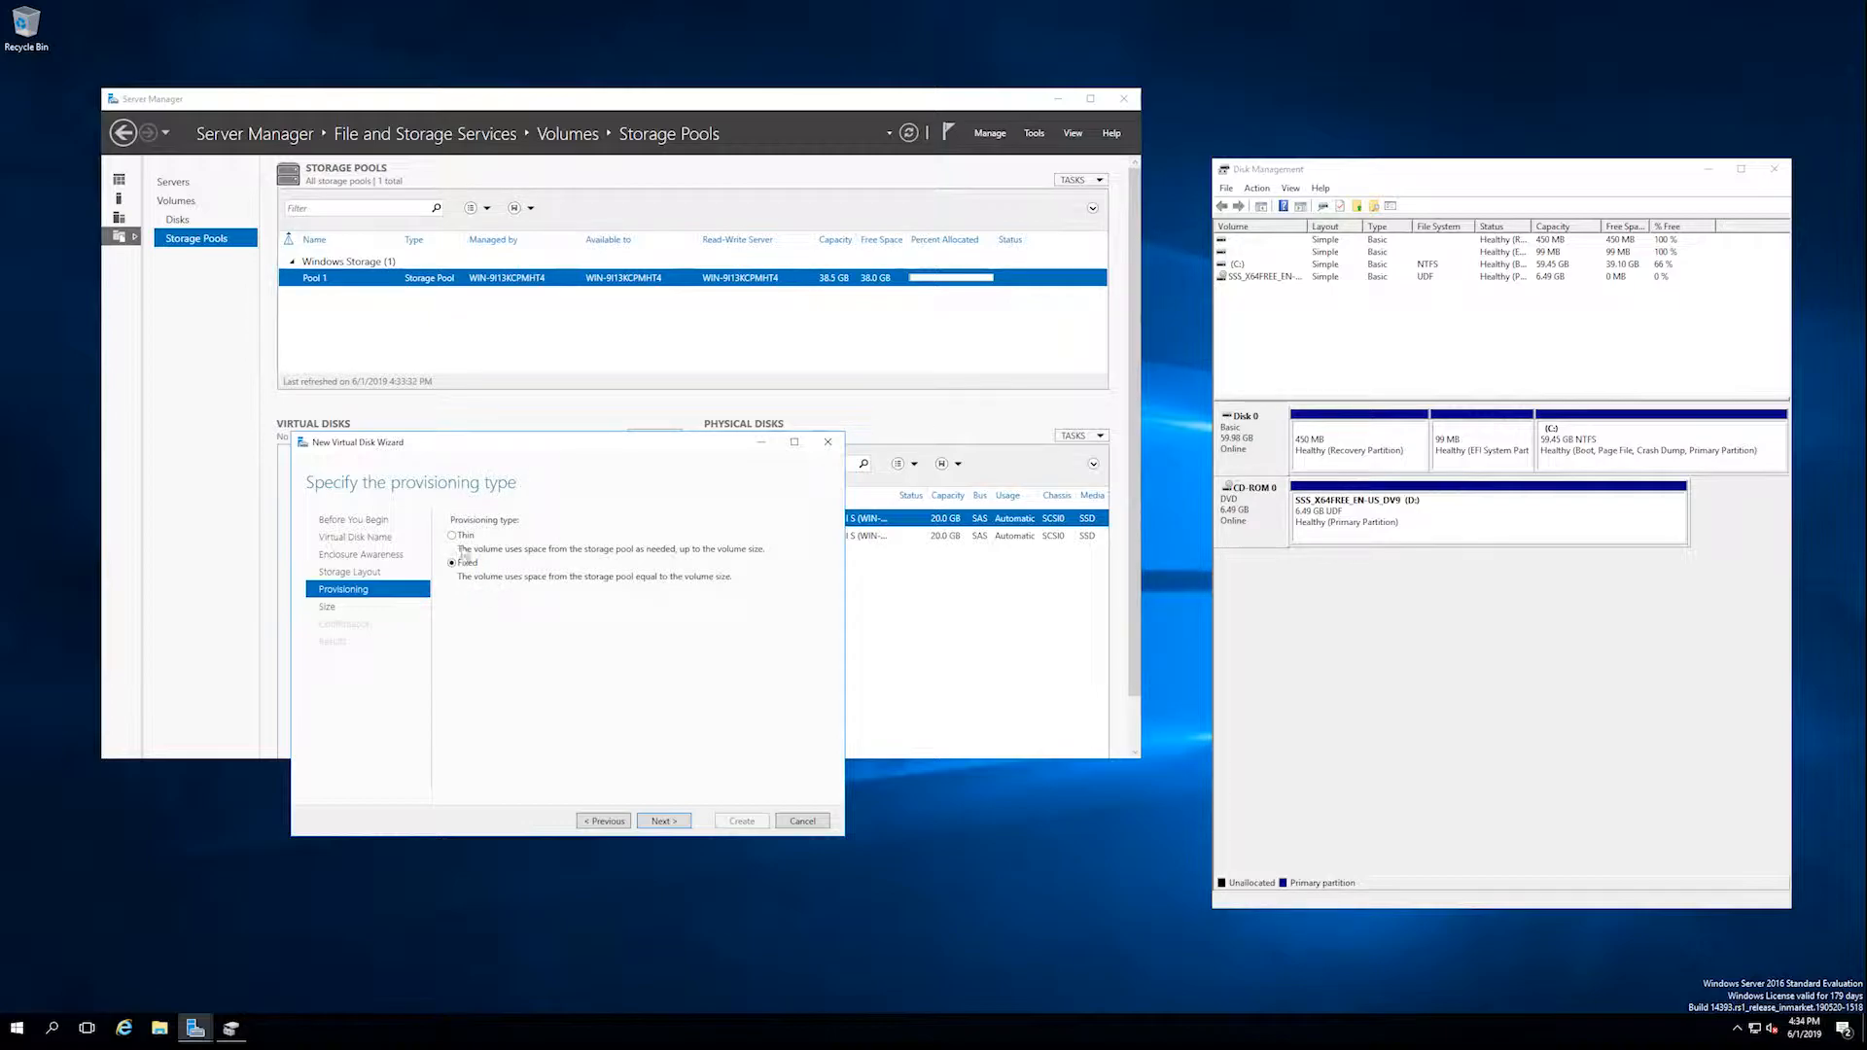
Step: Use Fixed provisioning and the maximum size for the virtual disk, continuing to the confirmation of the selections
left_click(452, 536)
left_click(660, 822)
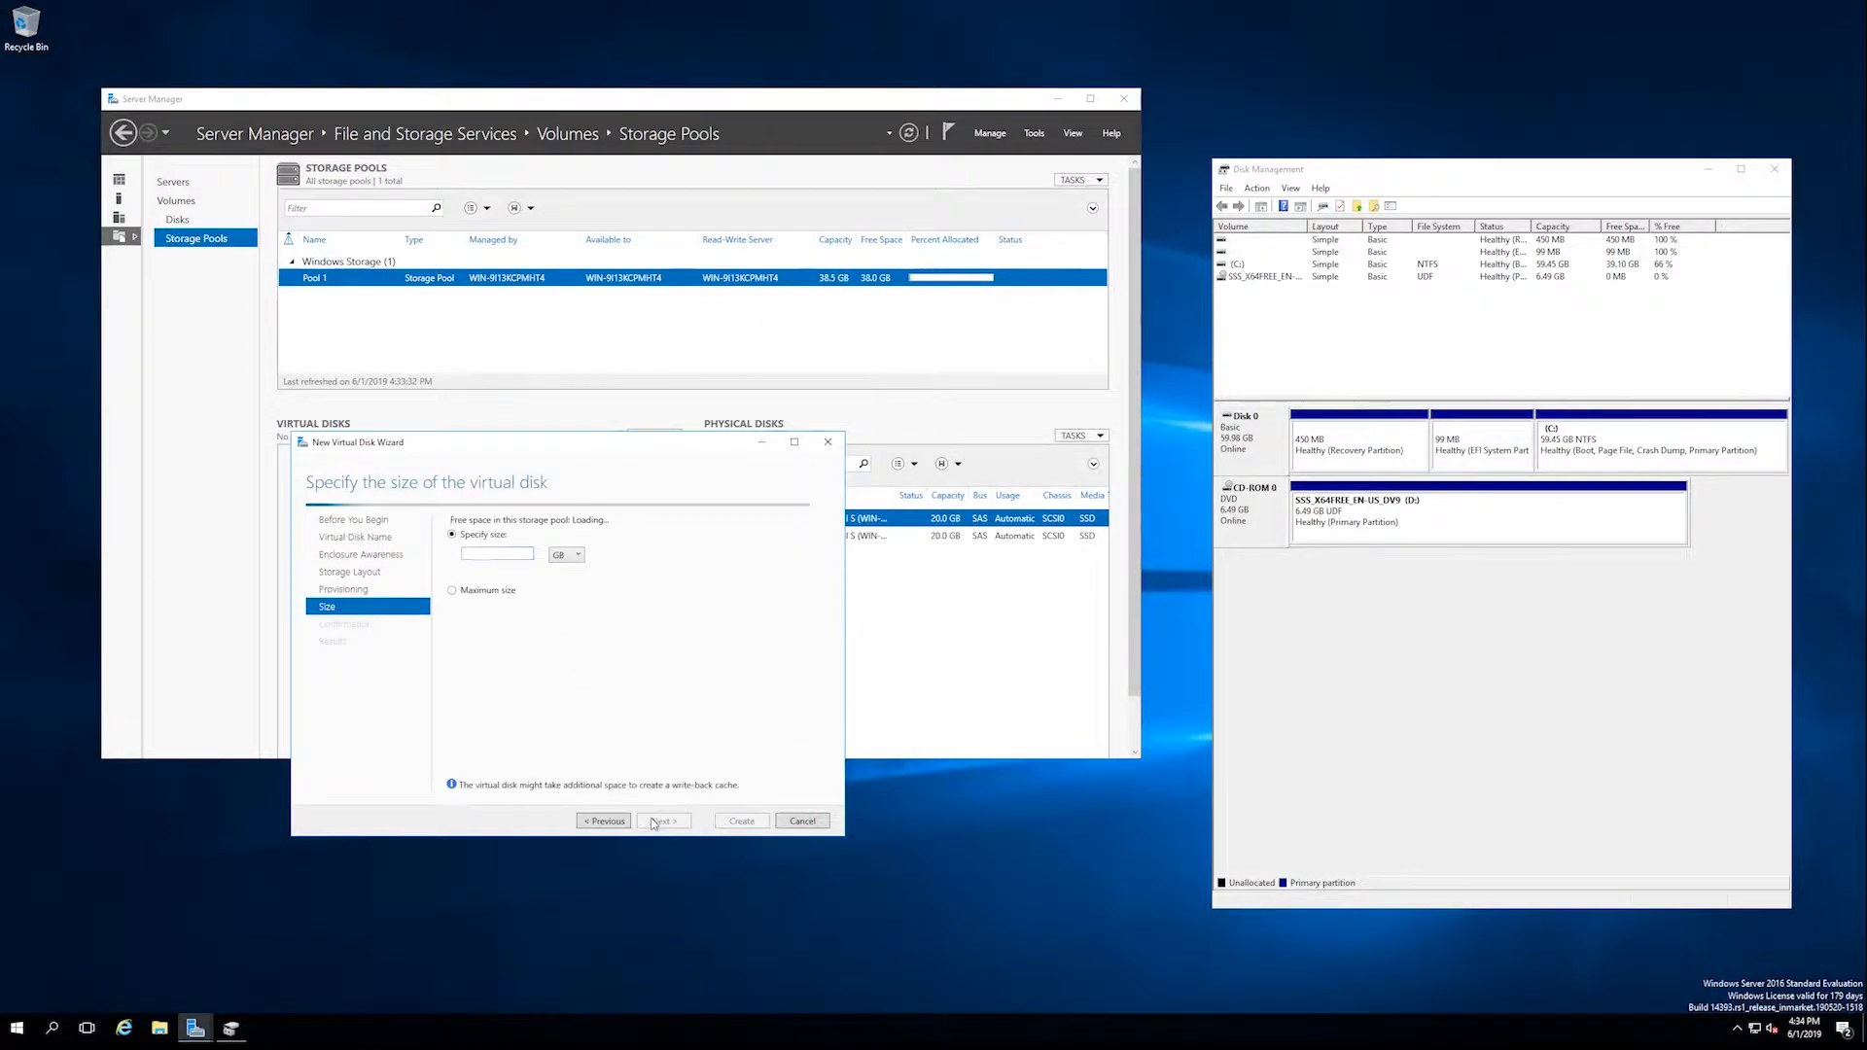
left_click(497, 554)
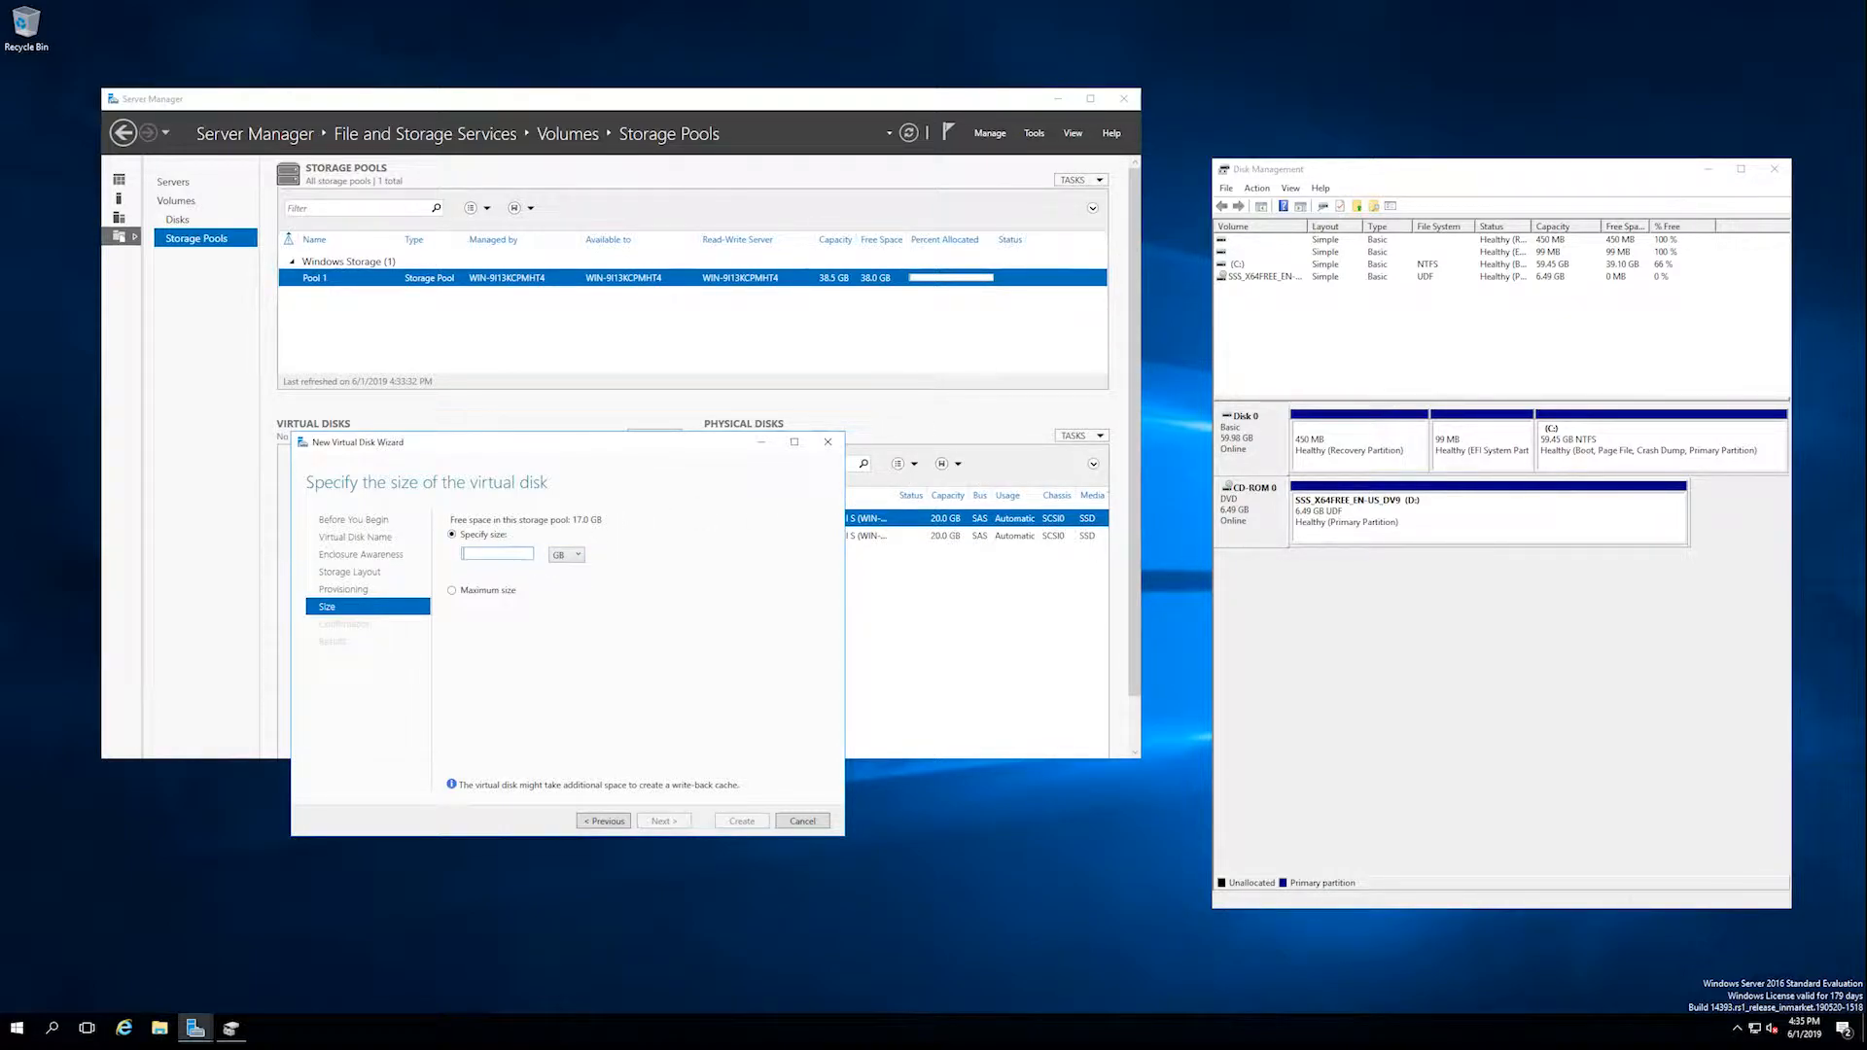
type("17")
left_click(452, 590)
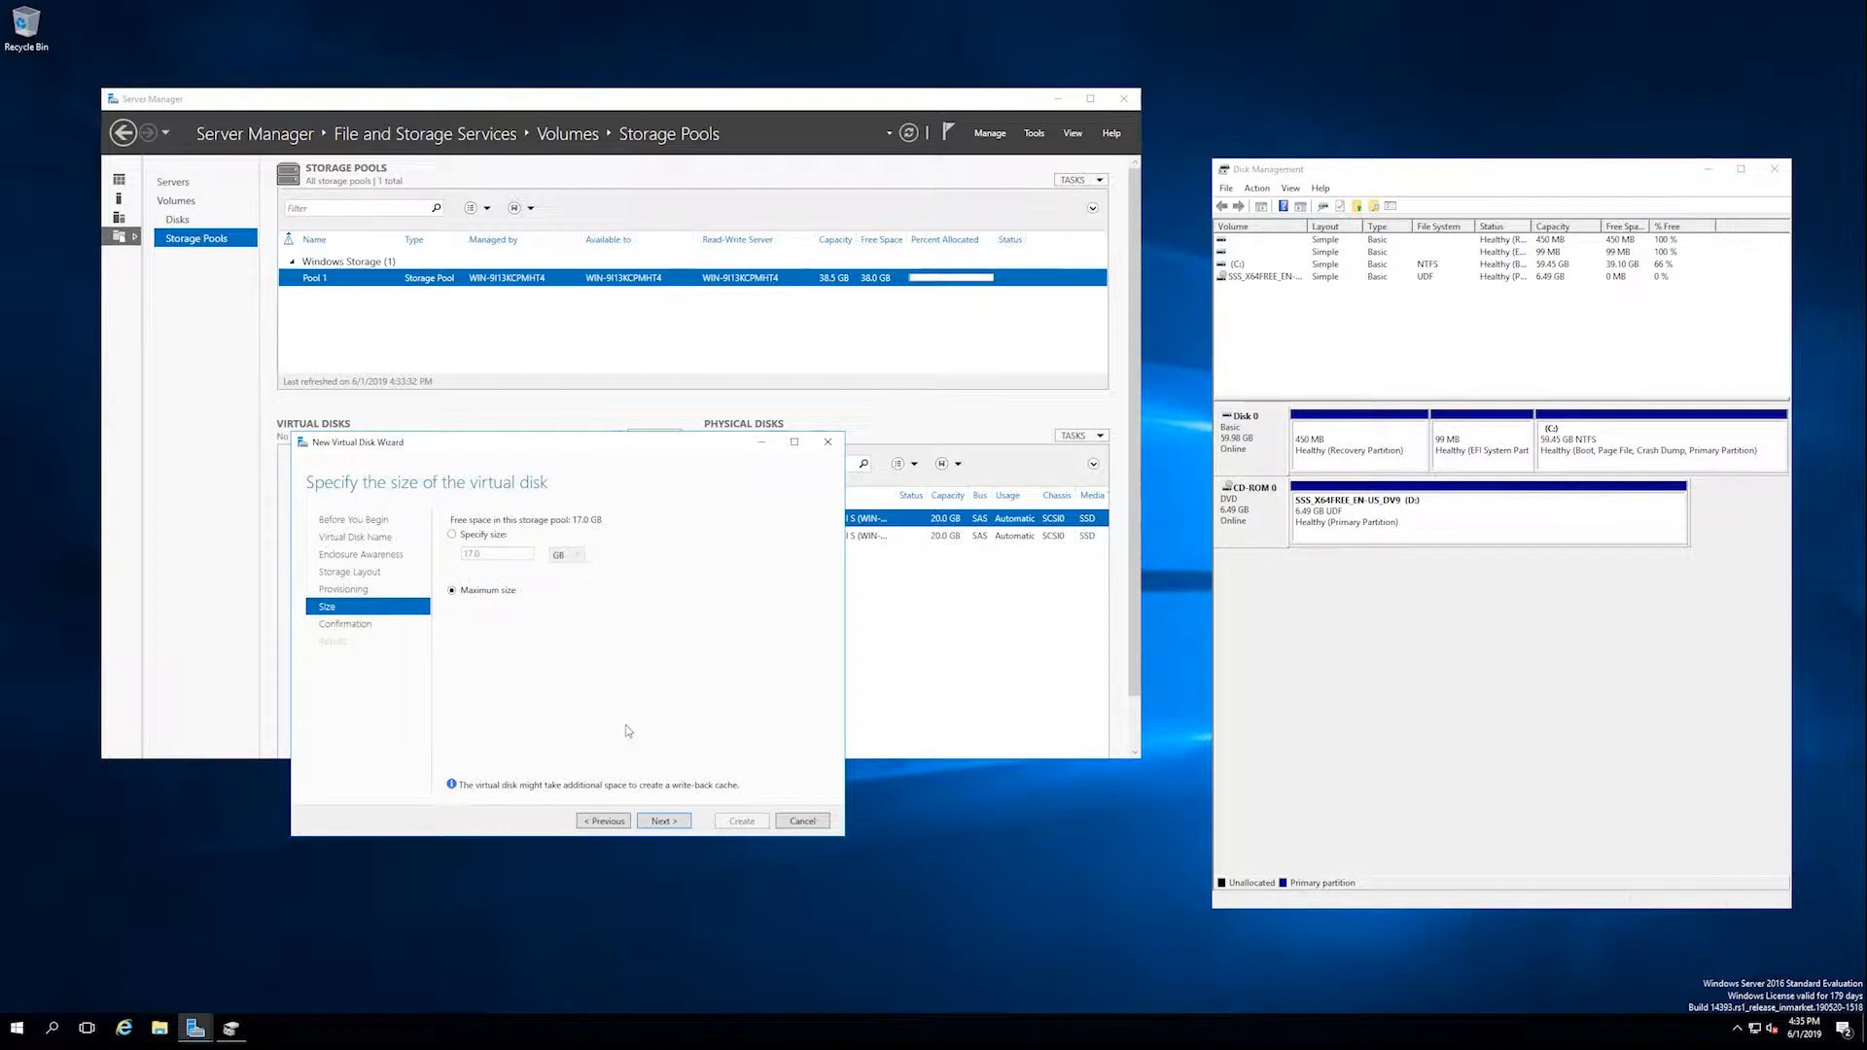
left_click(671, 822)
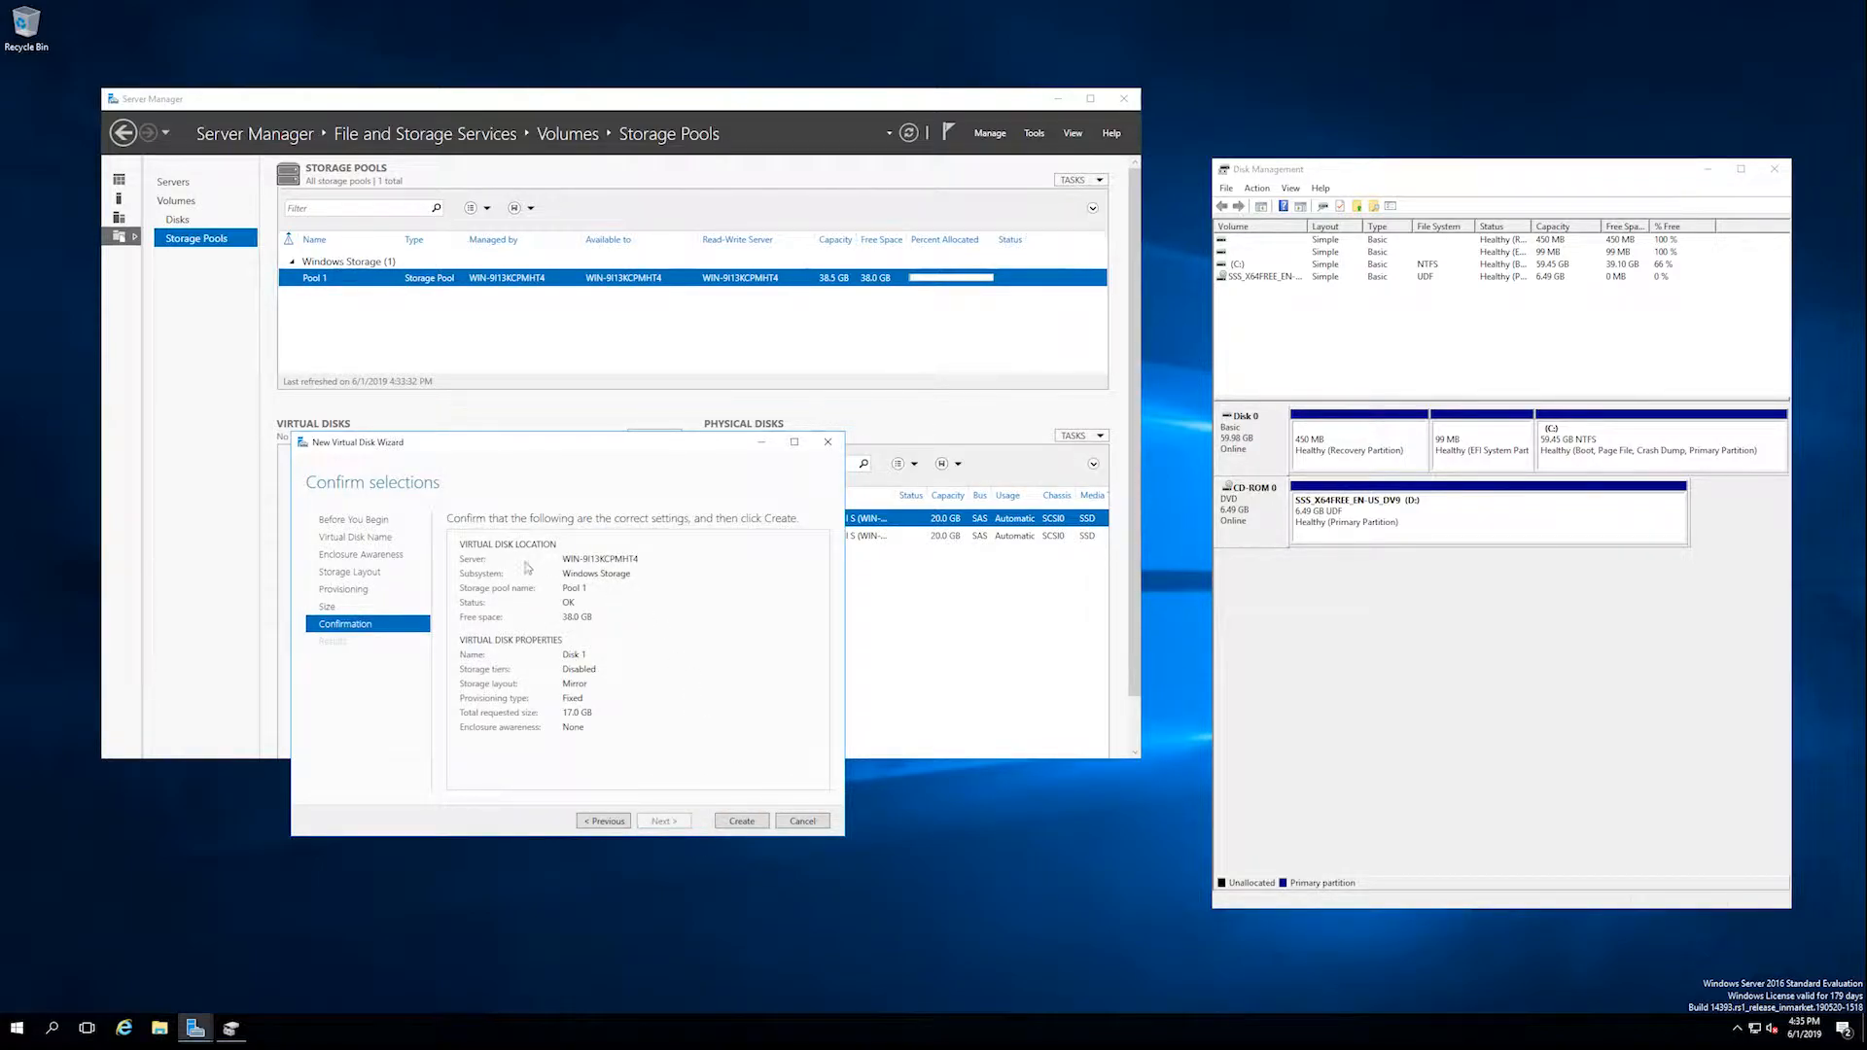
Step: Create the virtual disk and start a new volume on it, continuing to the server and disk selection
left_click(738, 824)
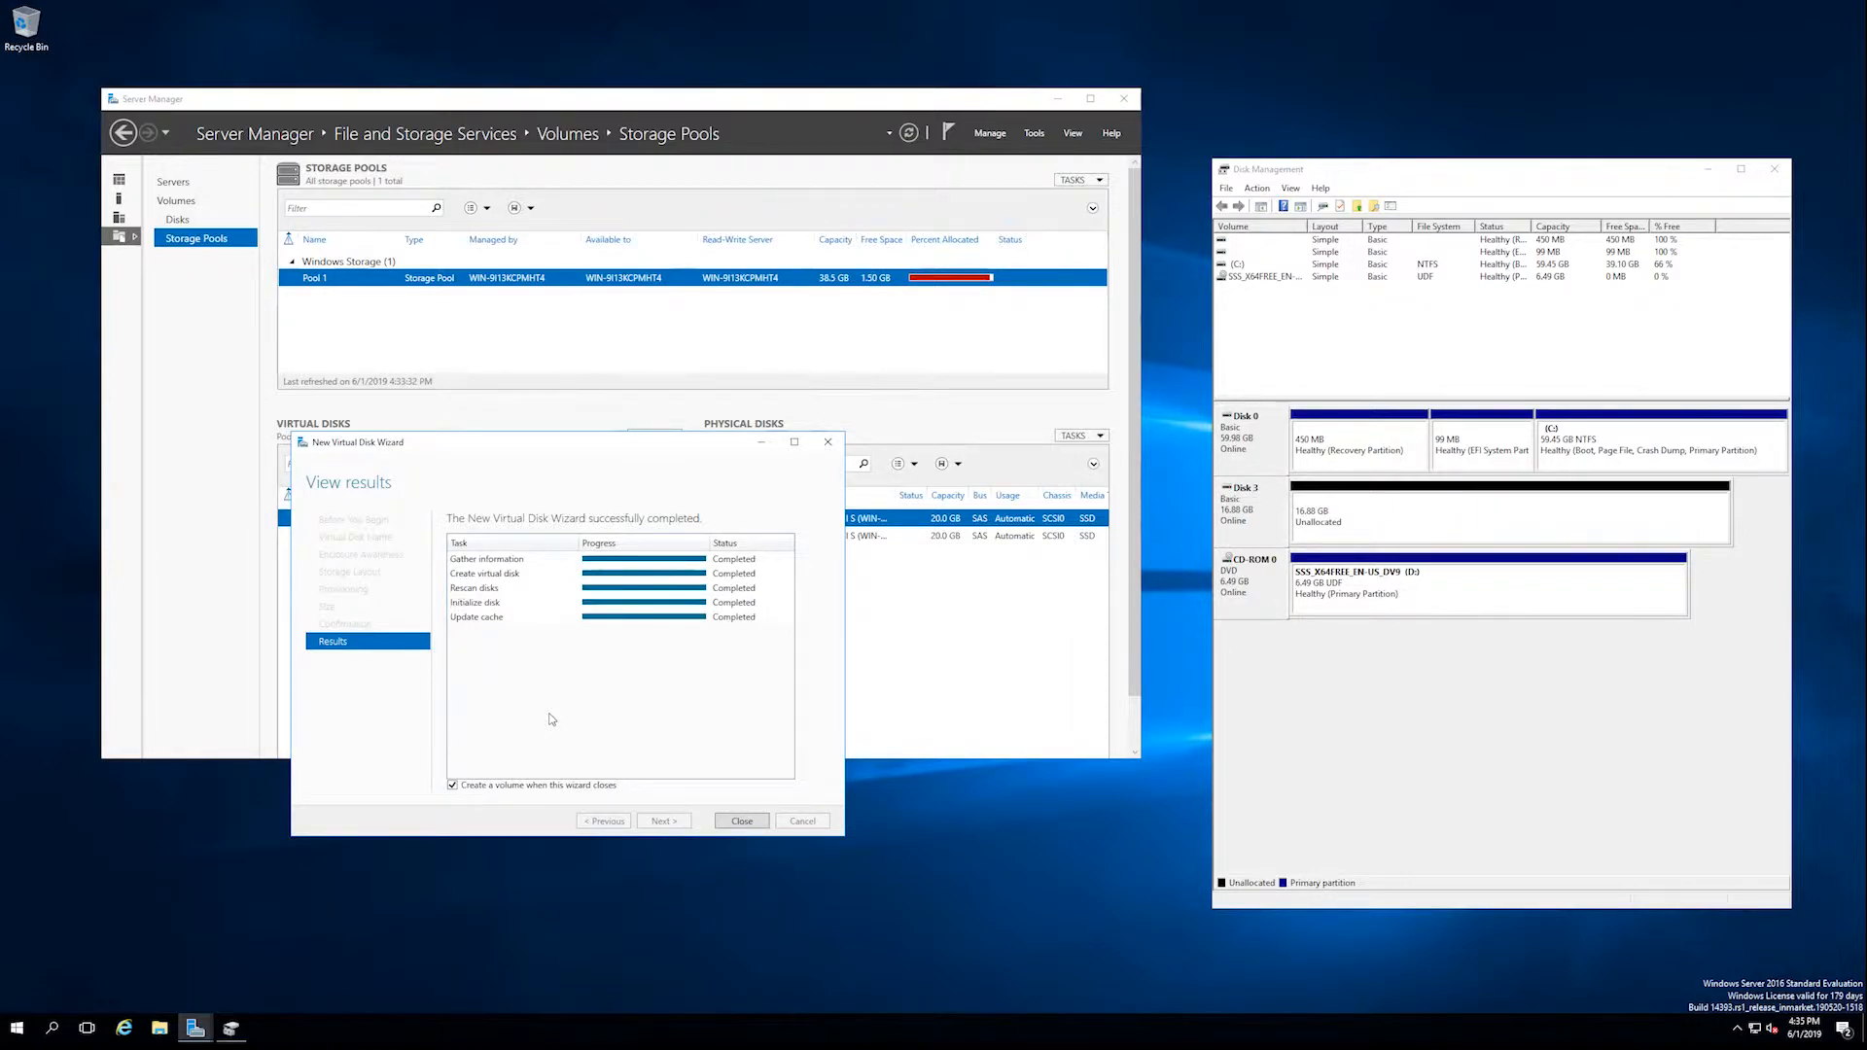
left_click(741, 821)
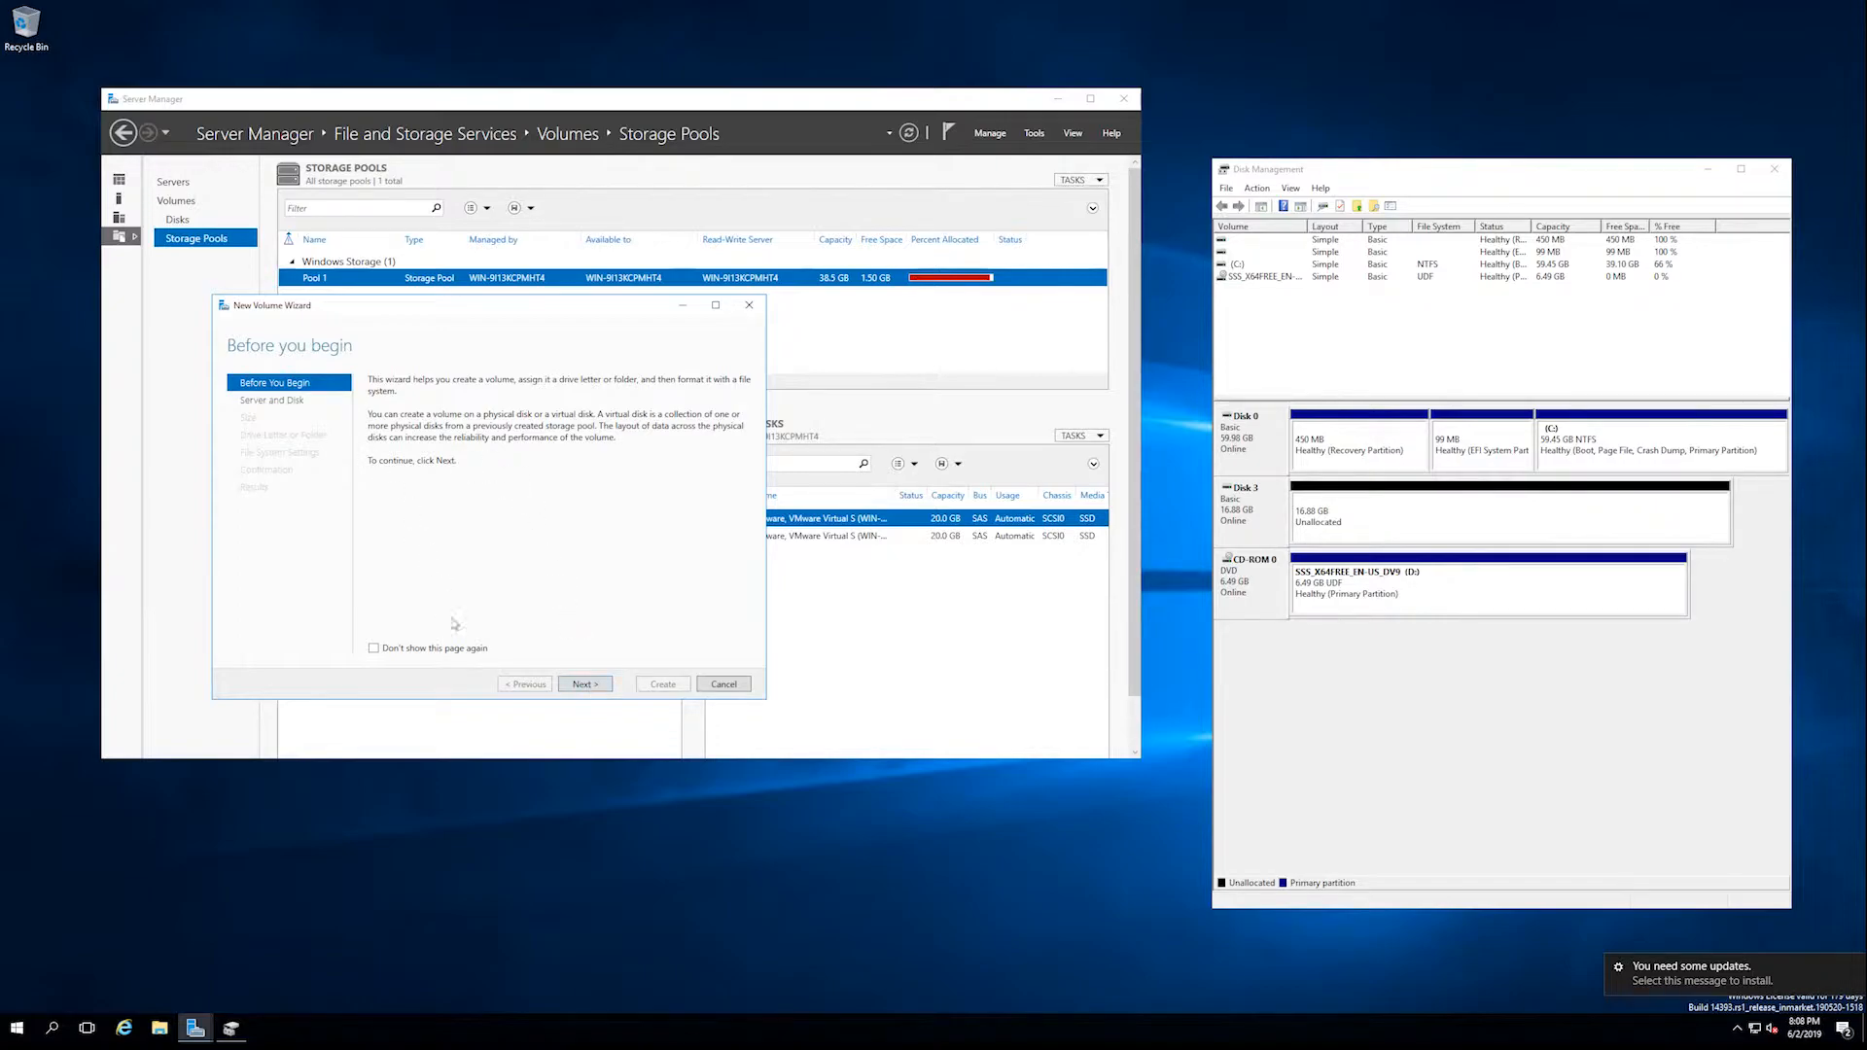
left_click(581, 684)
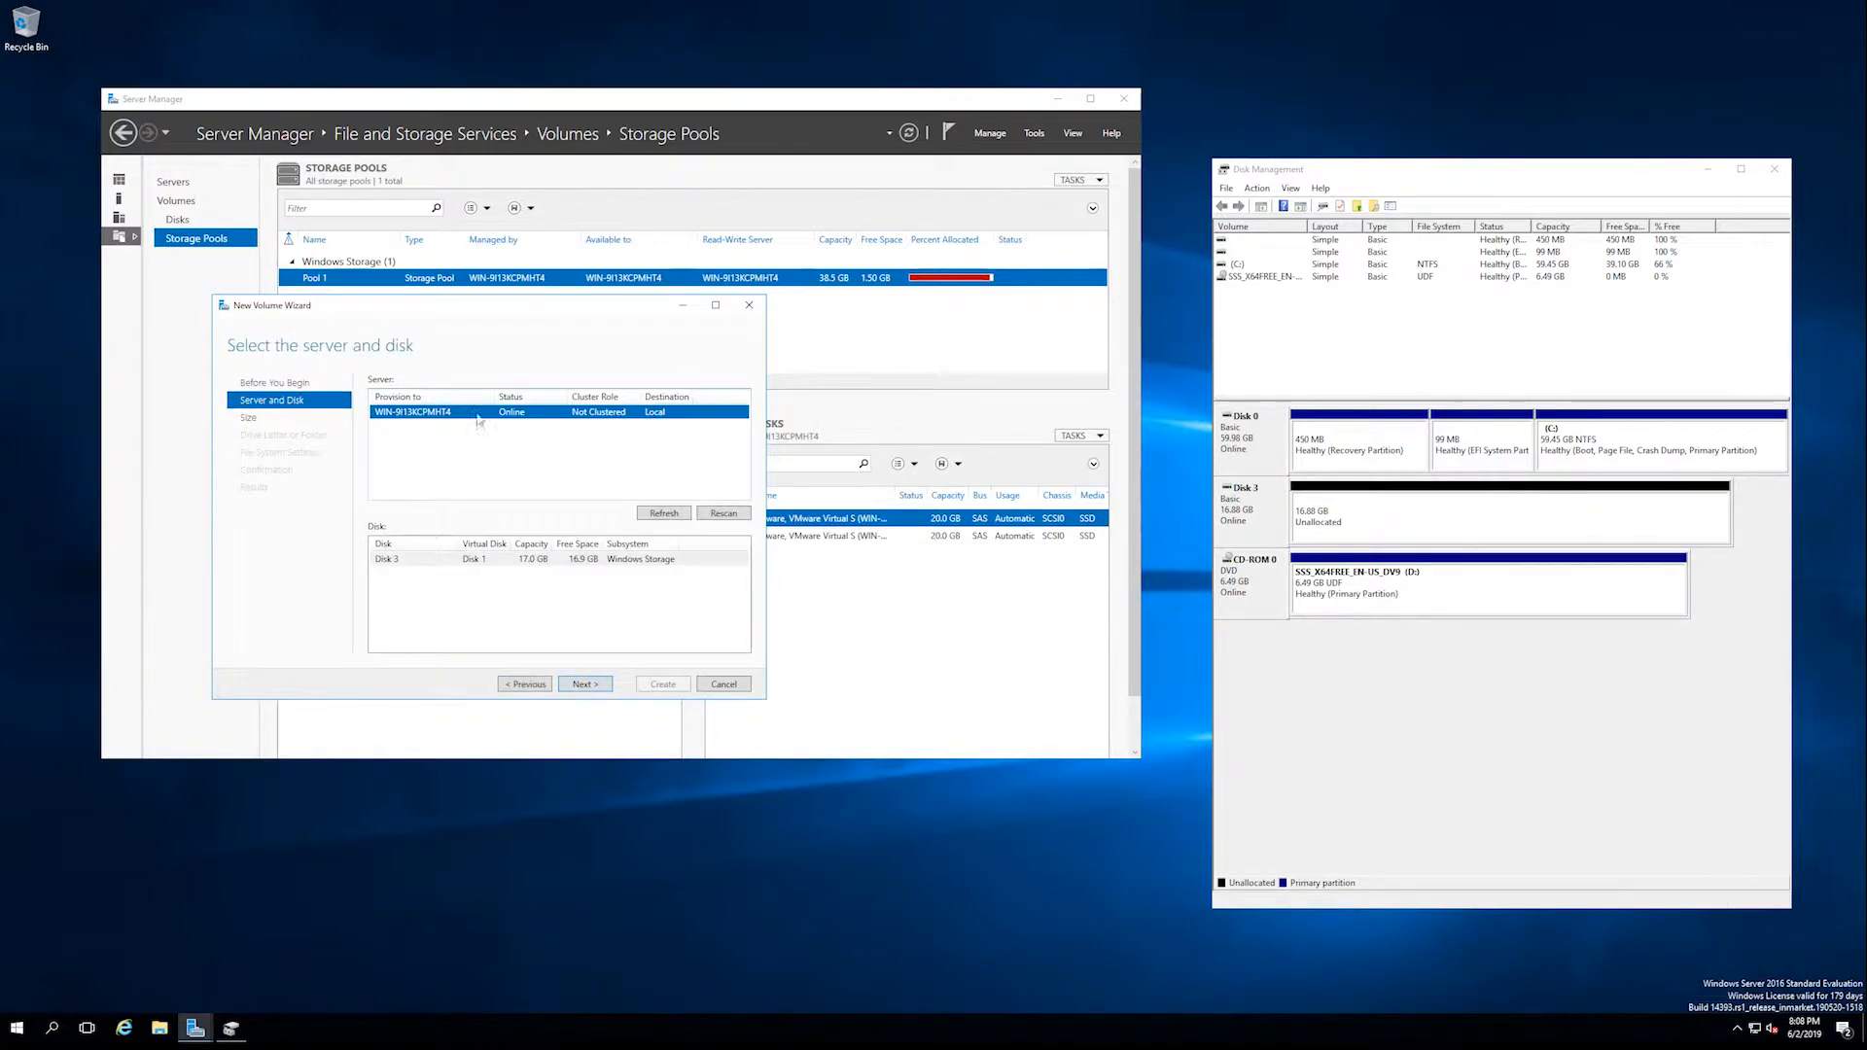
Step: Place the volume on Disk 3 of the local server and use the full 16.9 GB as its size
left_click(536, 561)
left_click(532, 416)
left_click(514, 562)
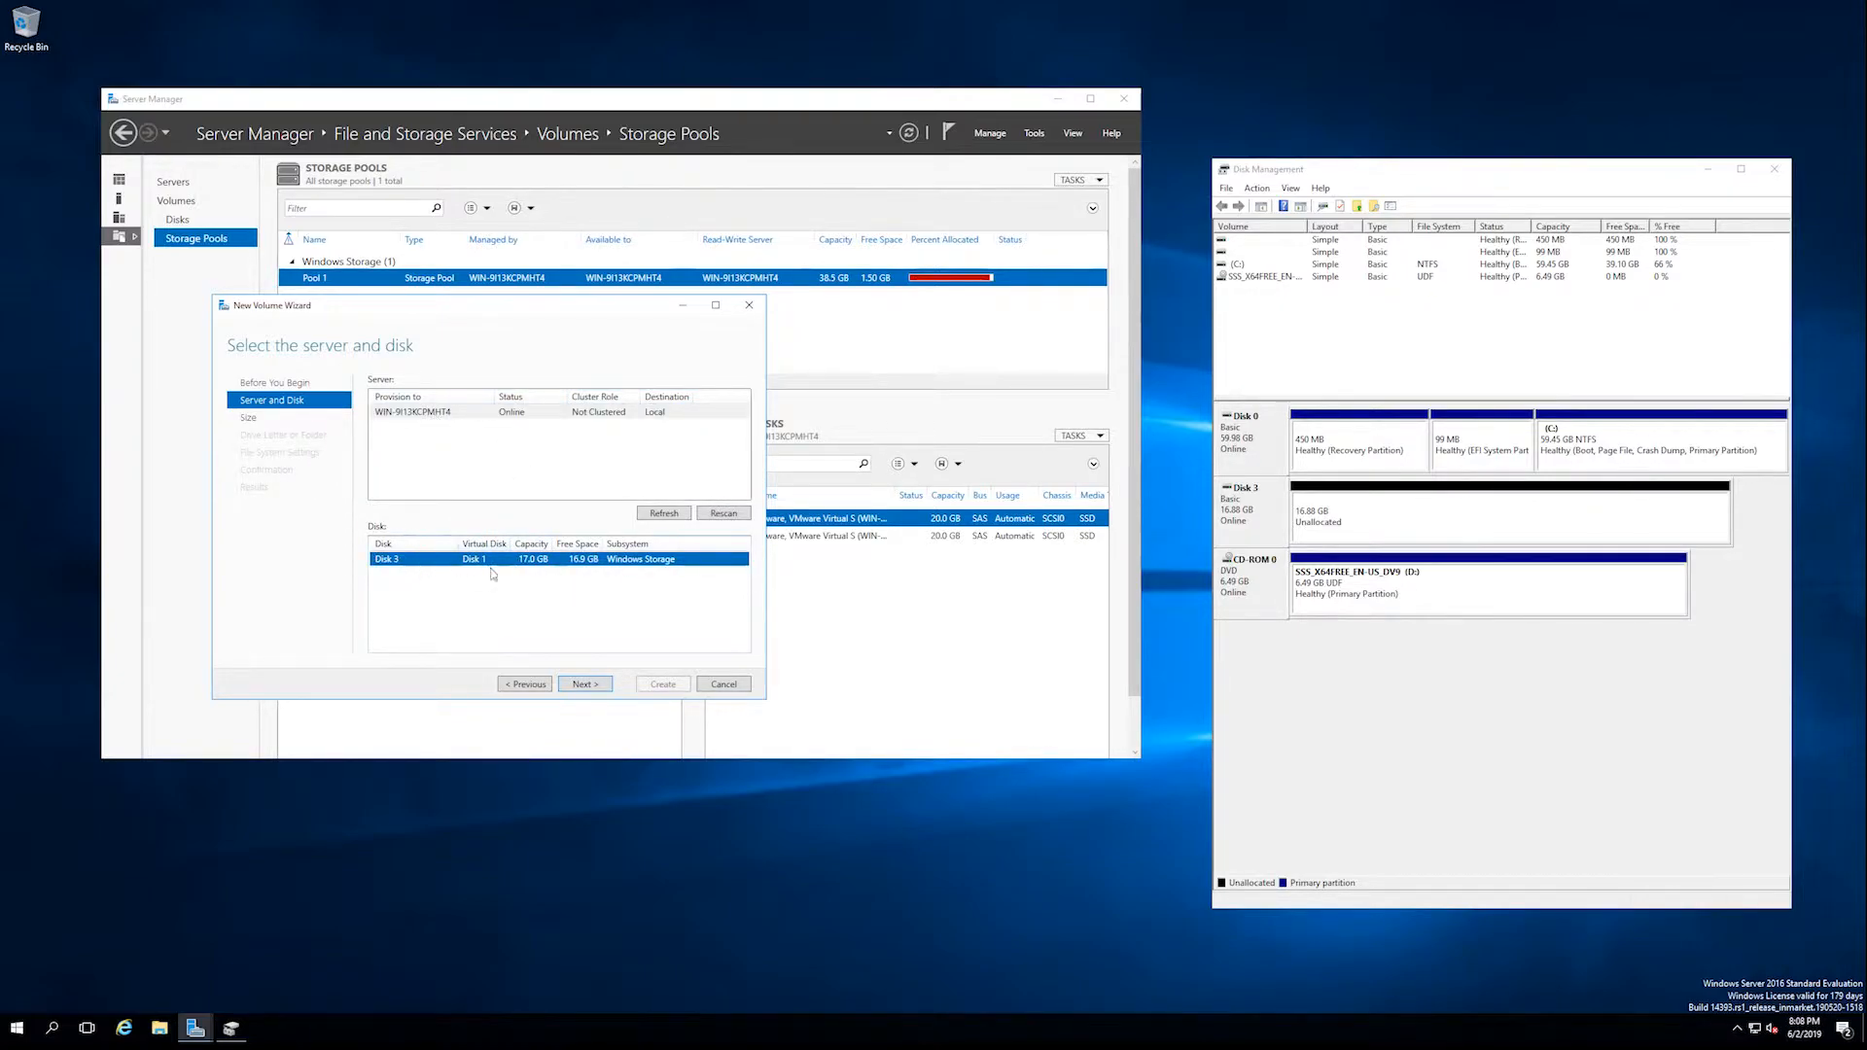
left_click(599, 687)
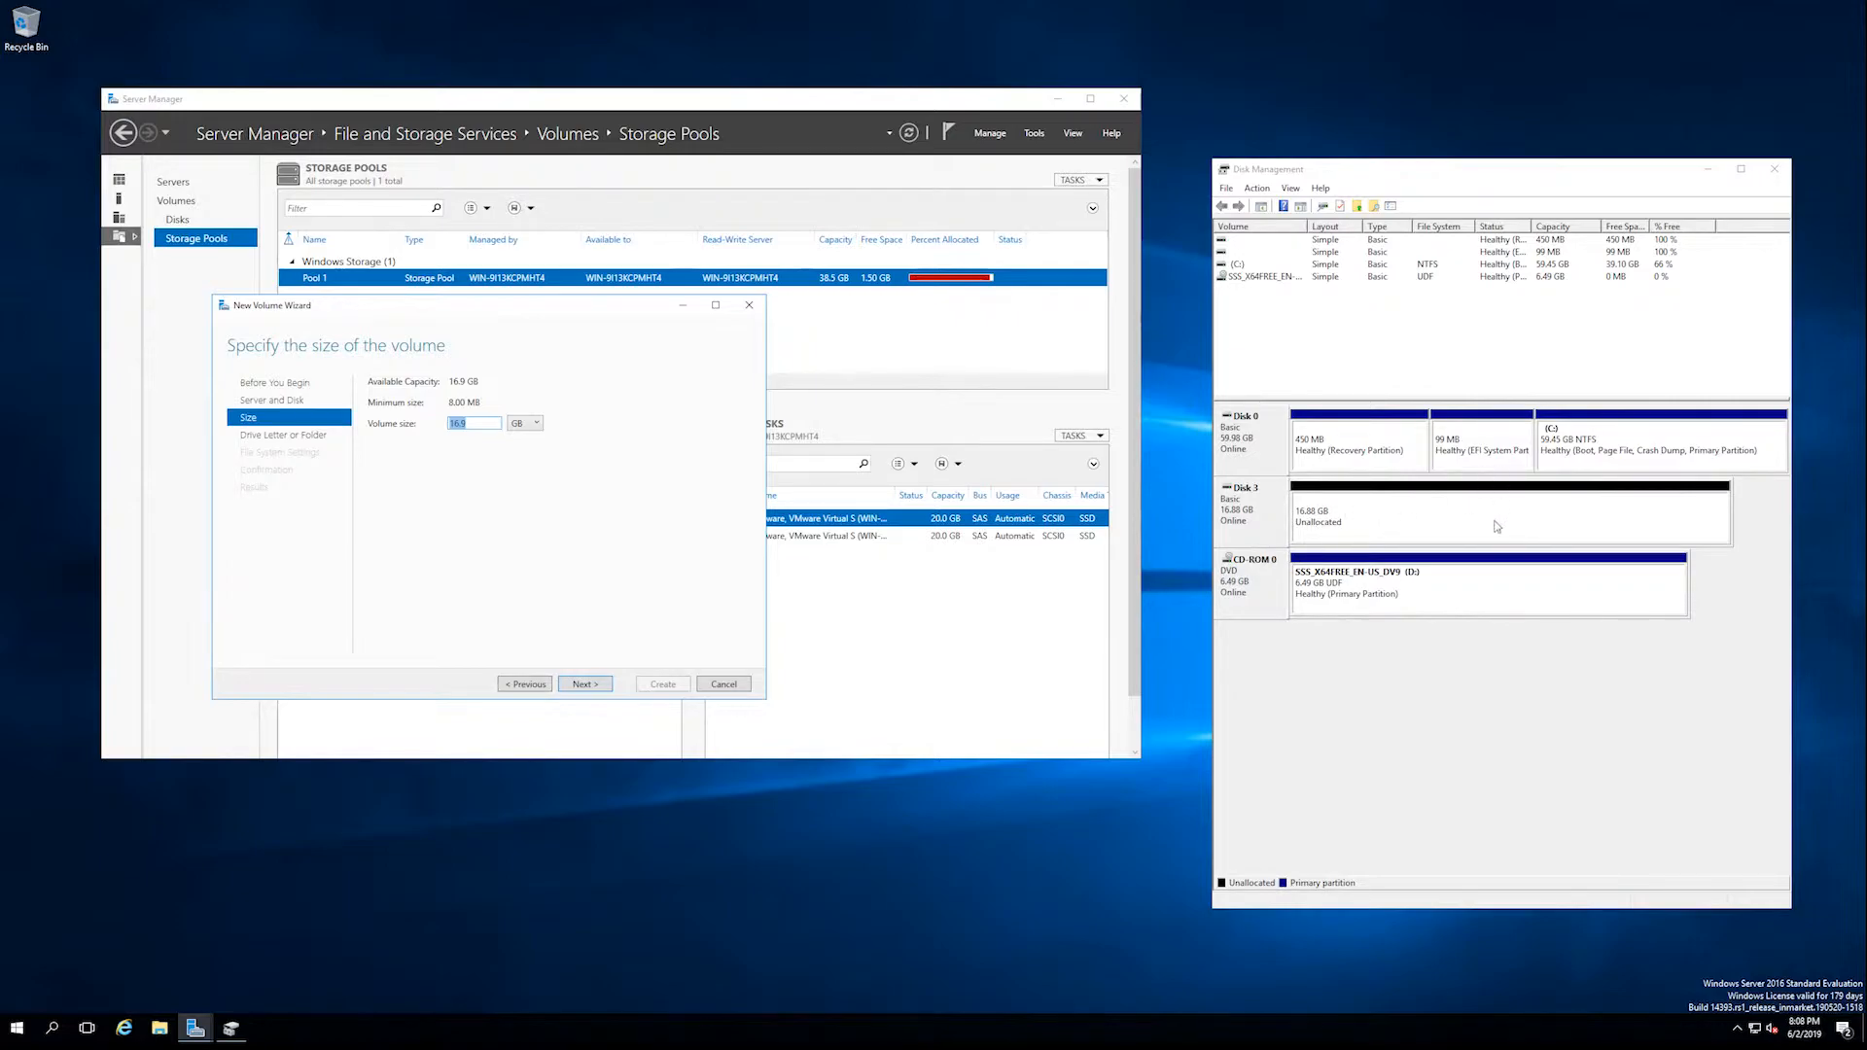
left_click(582, 685)
Step: Assign drive letter E to the volume rather than a folder and continue to the file system settings
left_click(471, 434)
left_click(461, 434)
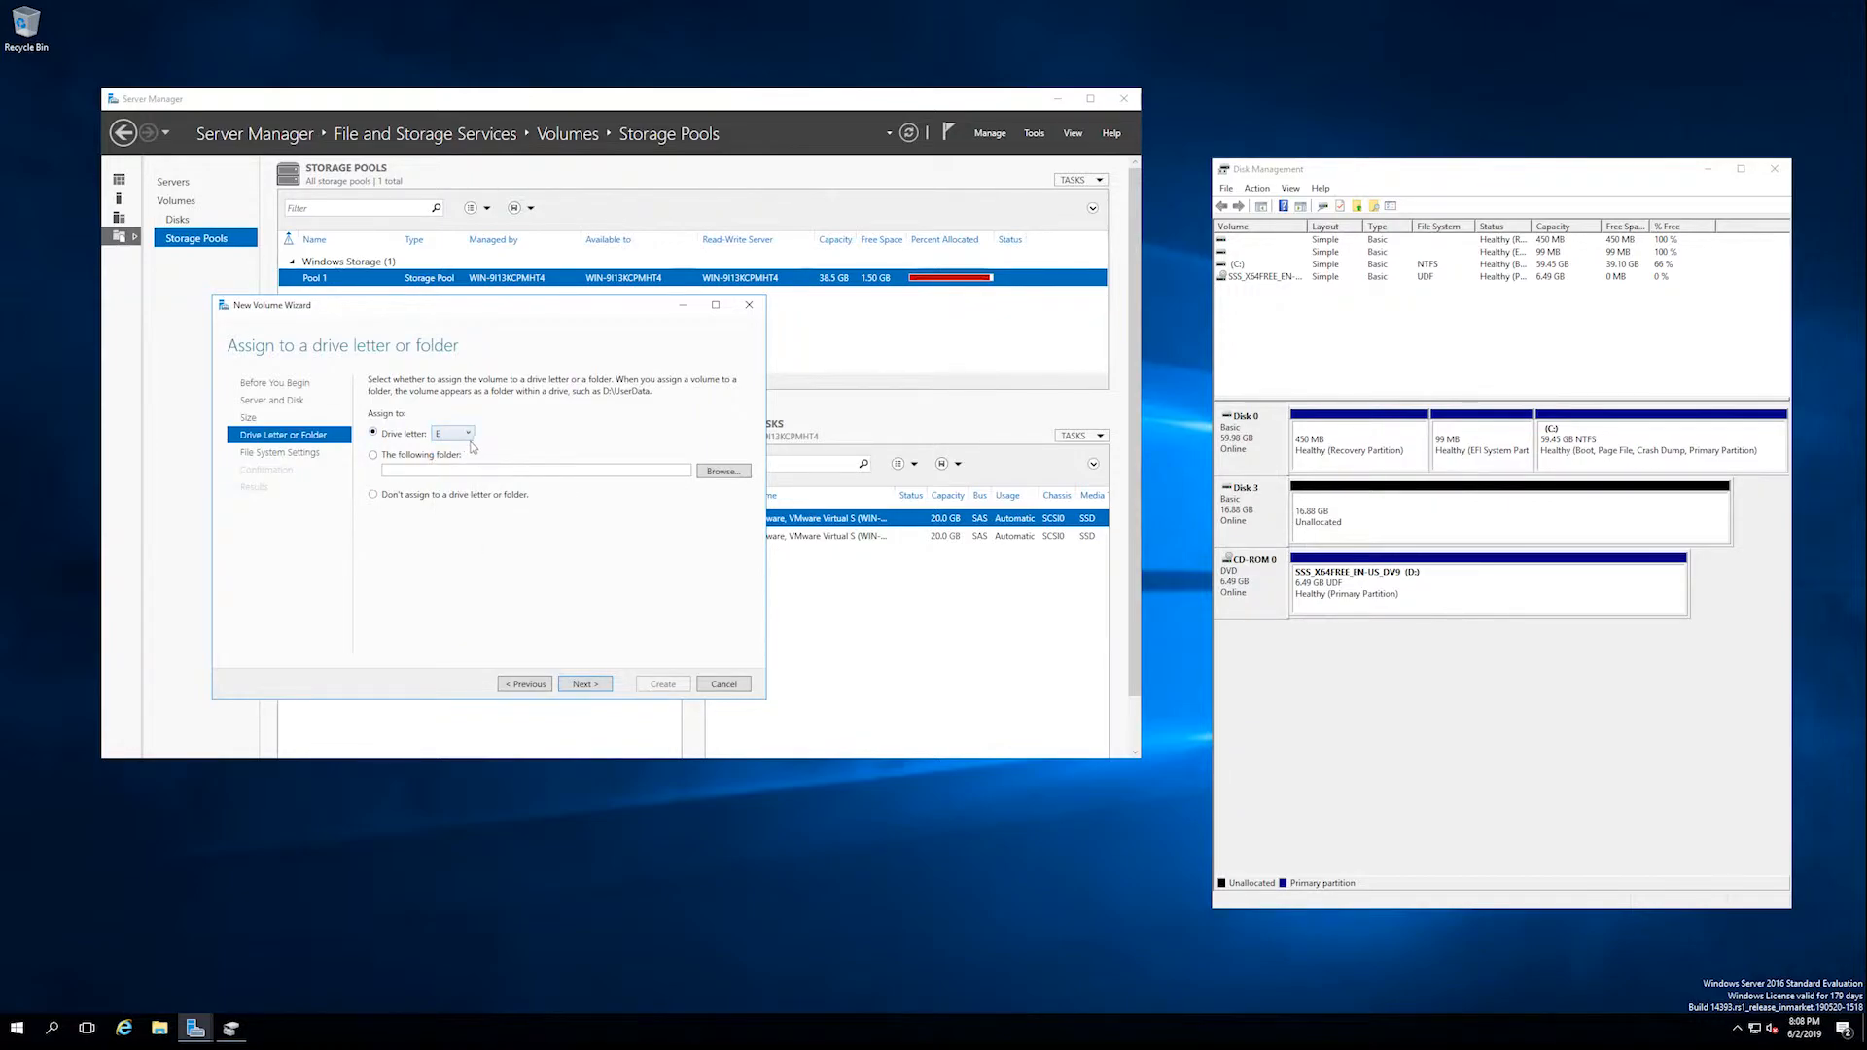
left_click(722, 471)
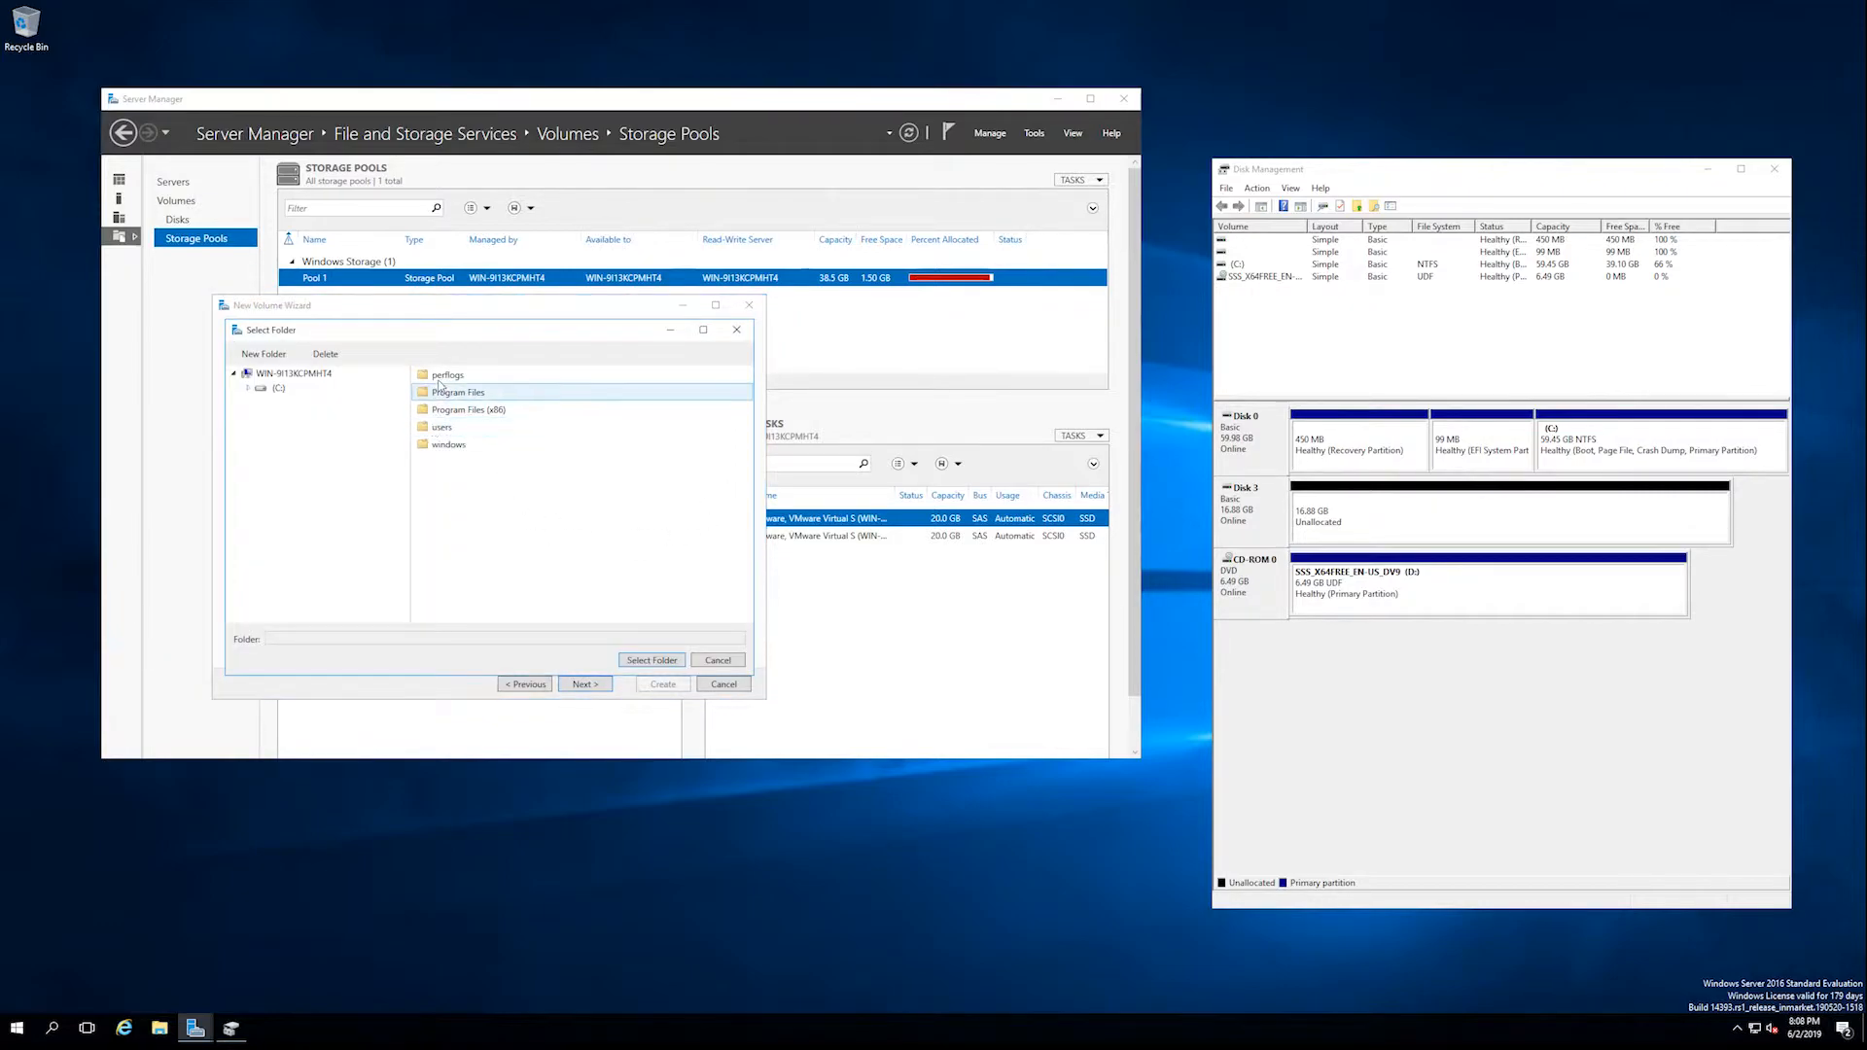
left_click(717, 660)
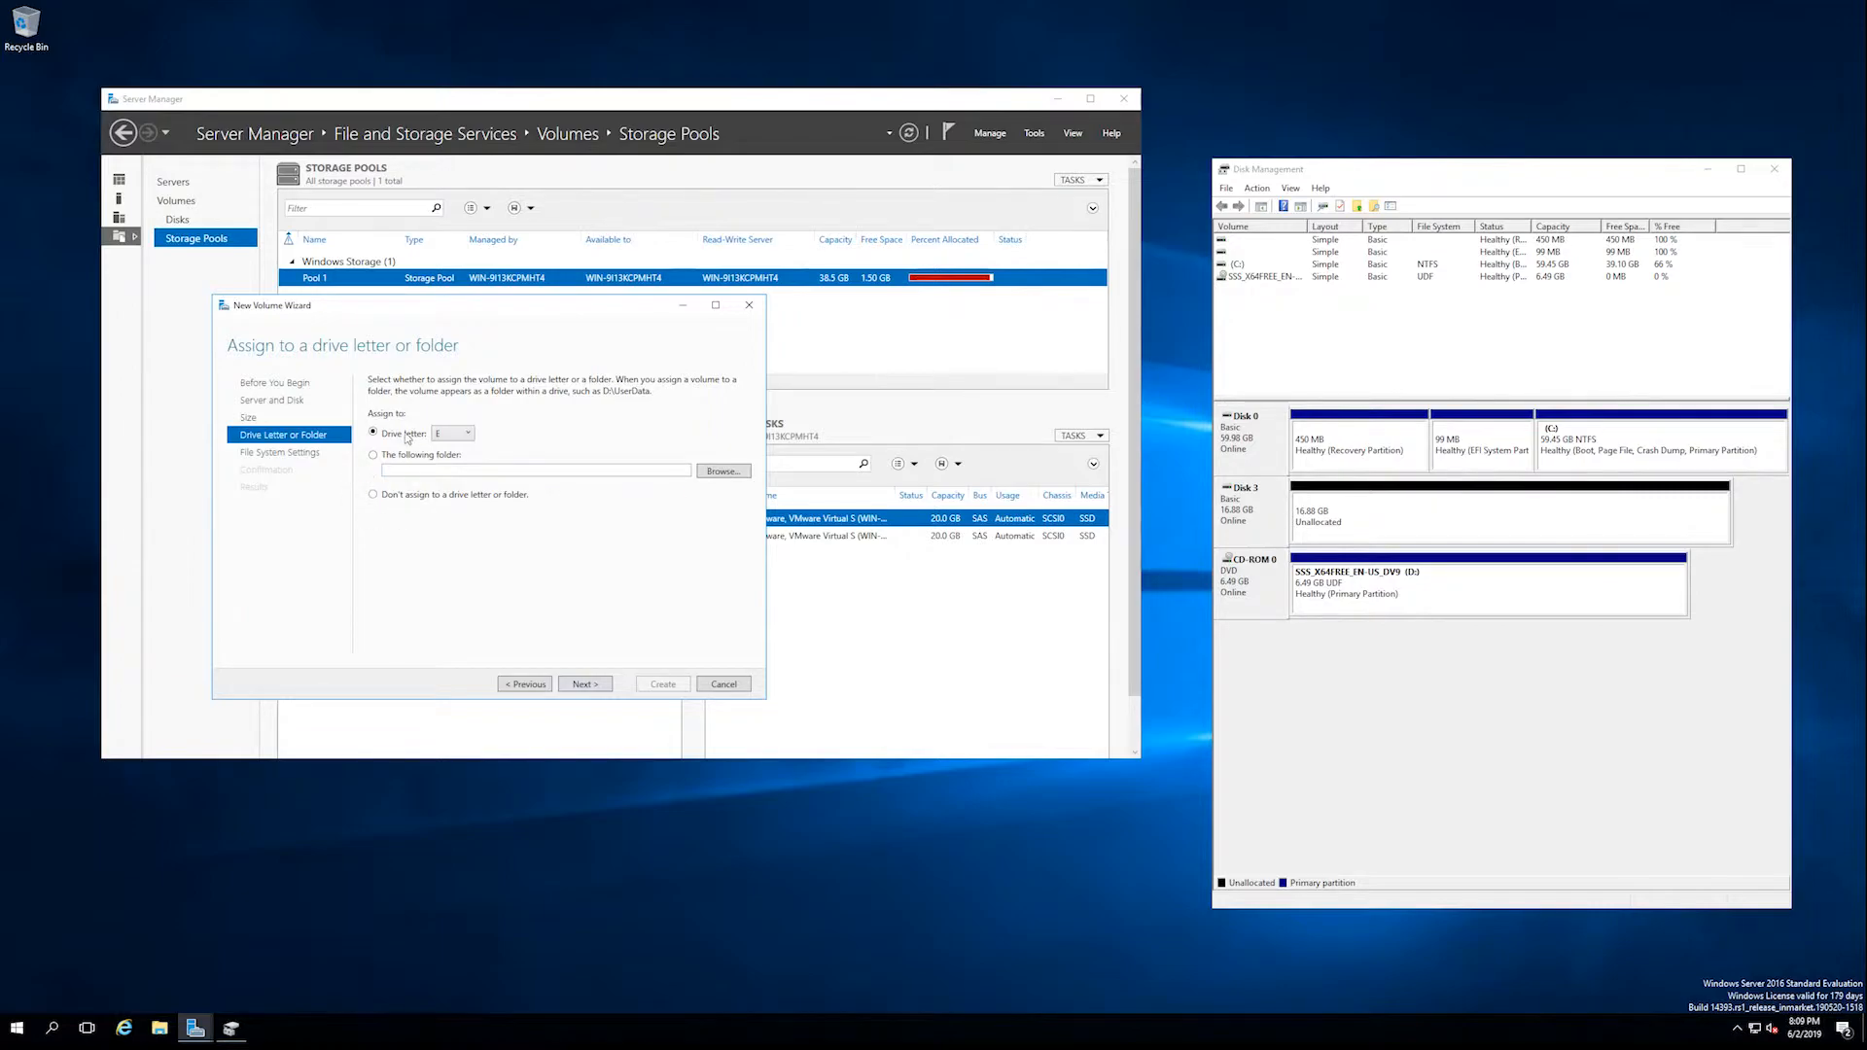
left_click(589, 686)
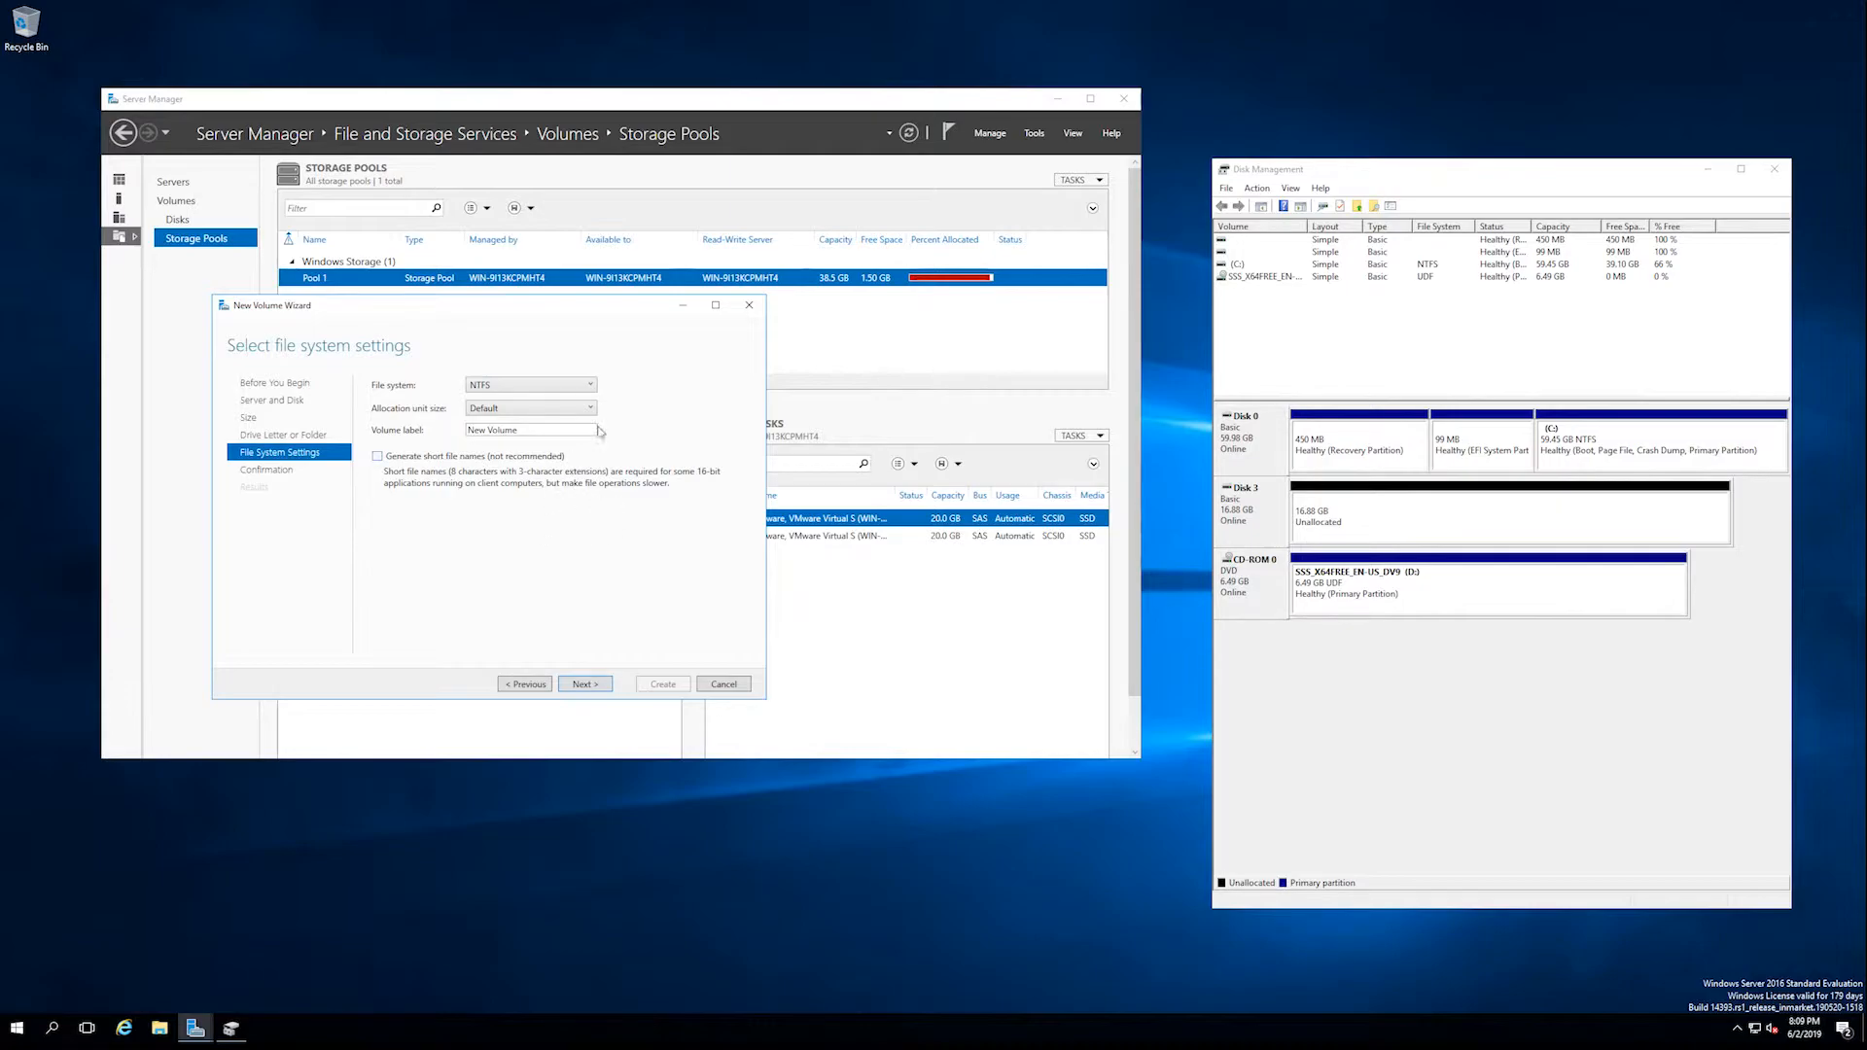
Step: Create the volume with NTFS, the Default allocation unit size and the label New Volume, closing the wizard when it completes
left_click(588, 387)
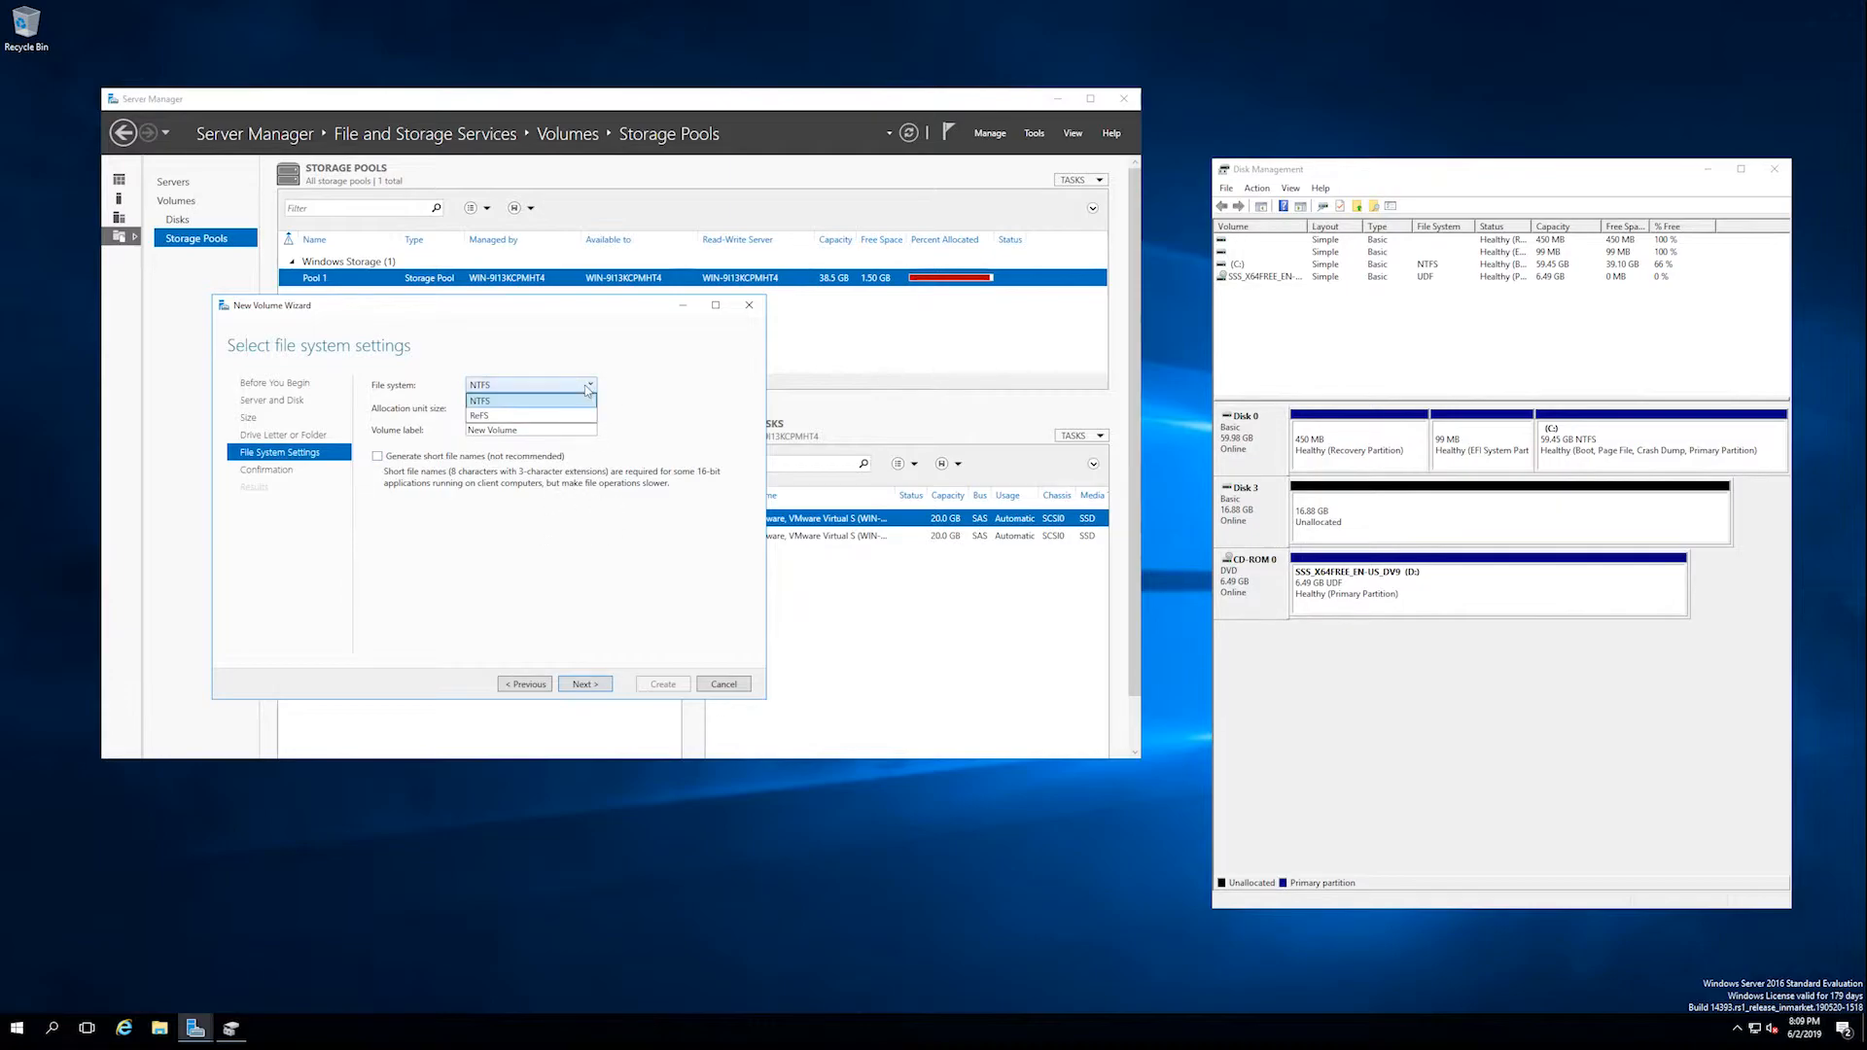
left_click(587, 388)
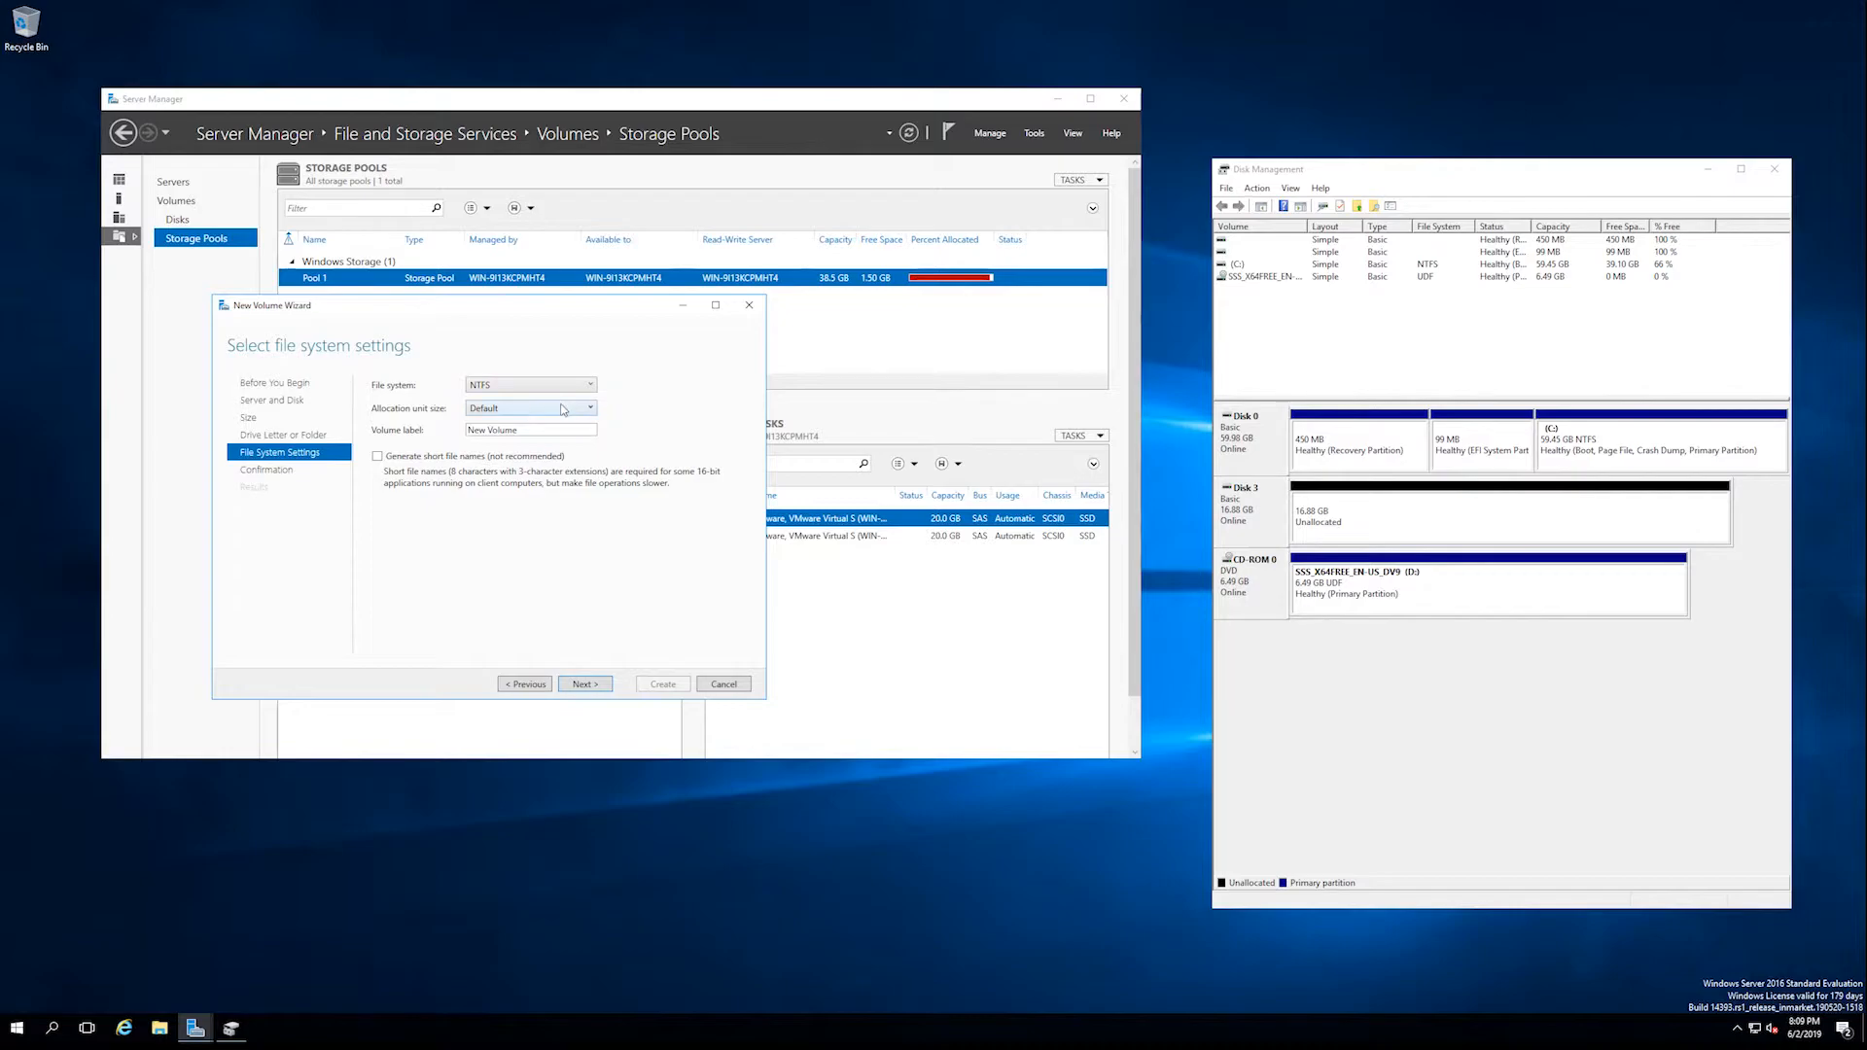
left_click(563, 410)
left_click(561, 411)
key("Tab")
left_click(590, 685)
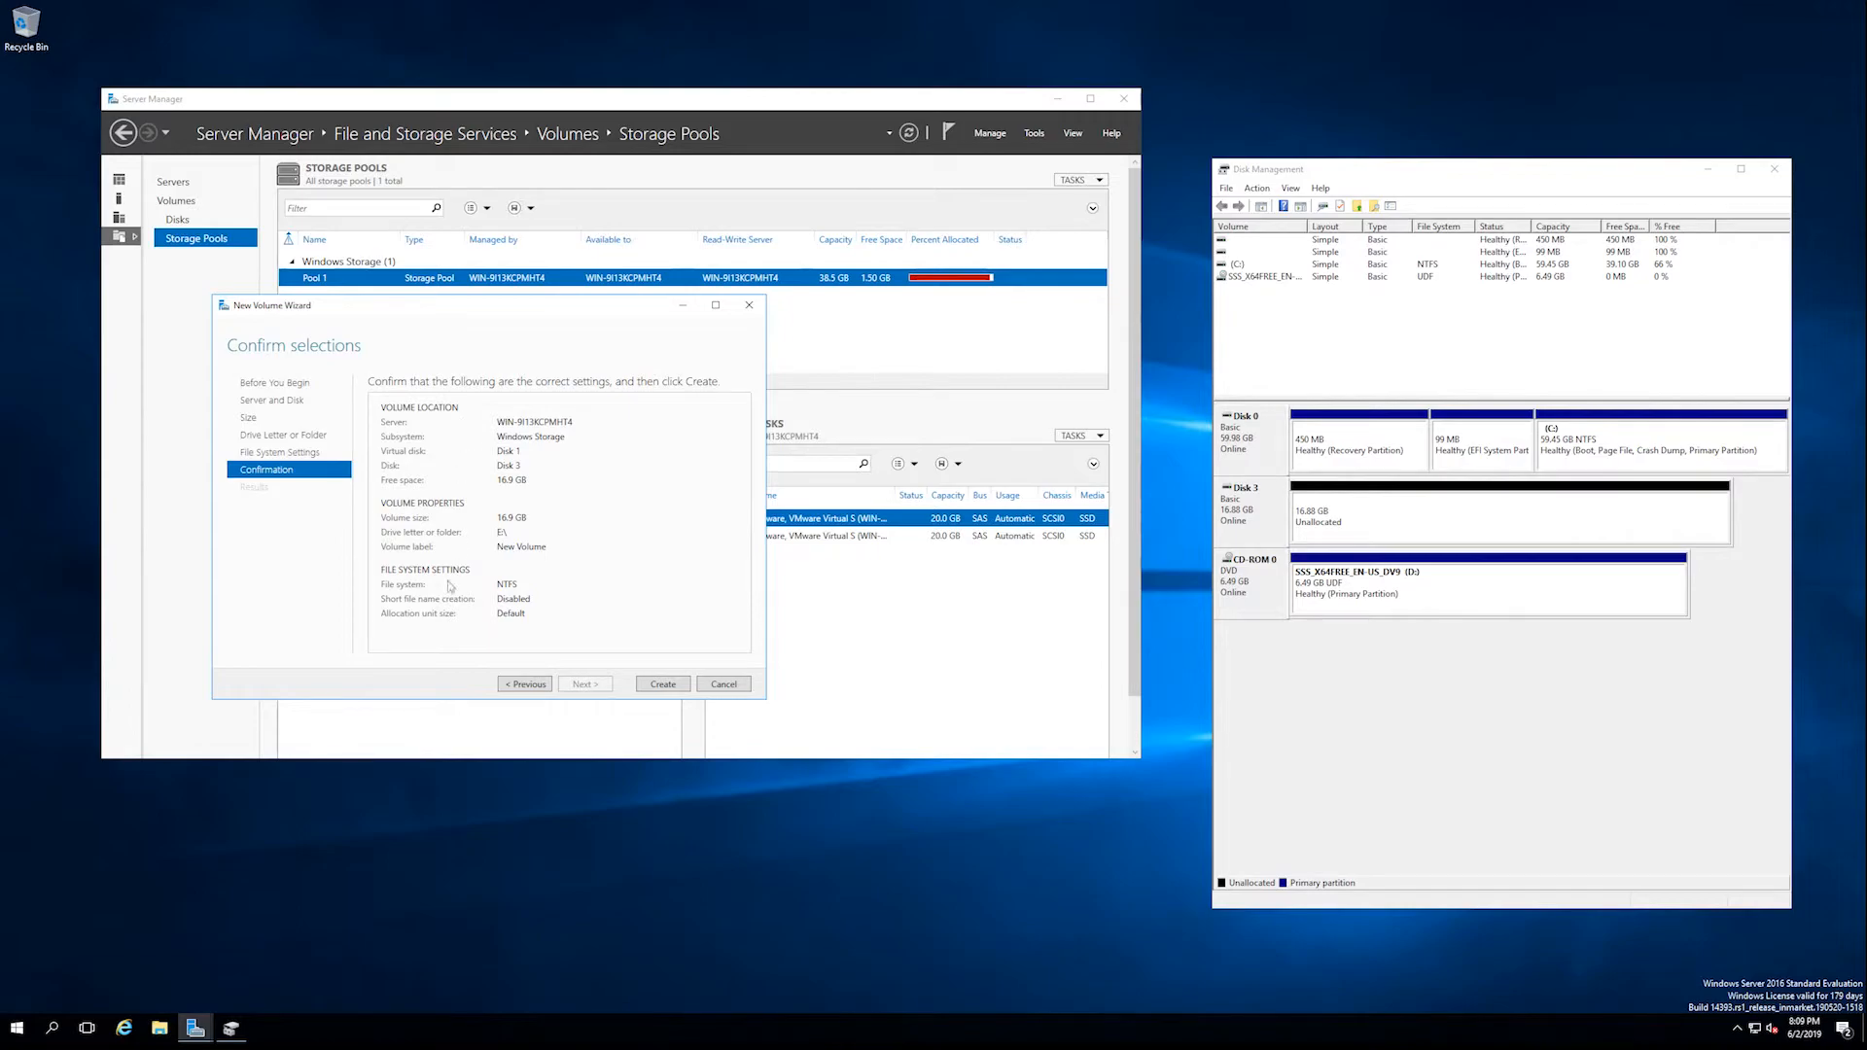
left_click(669, 686)
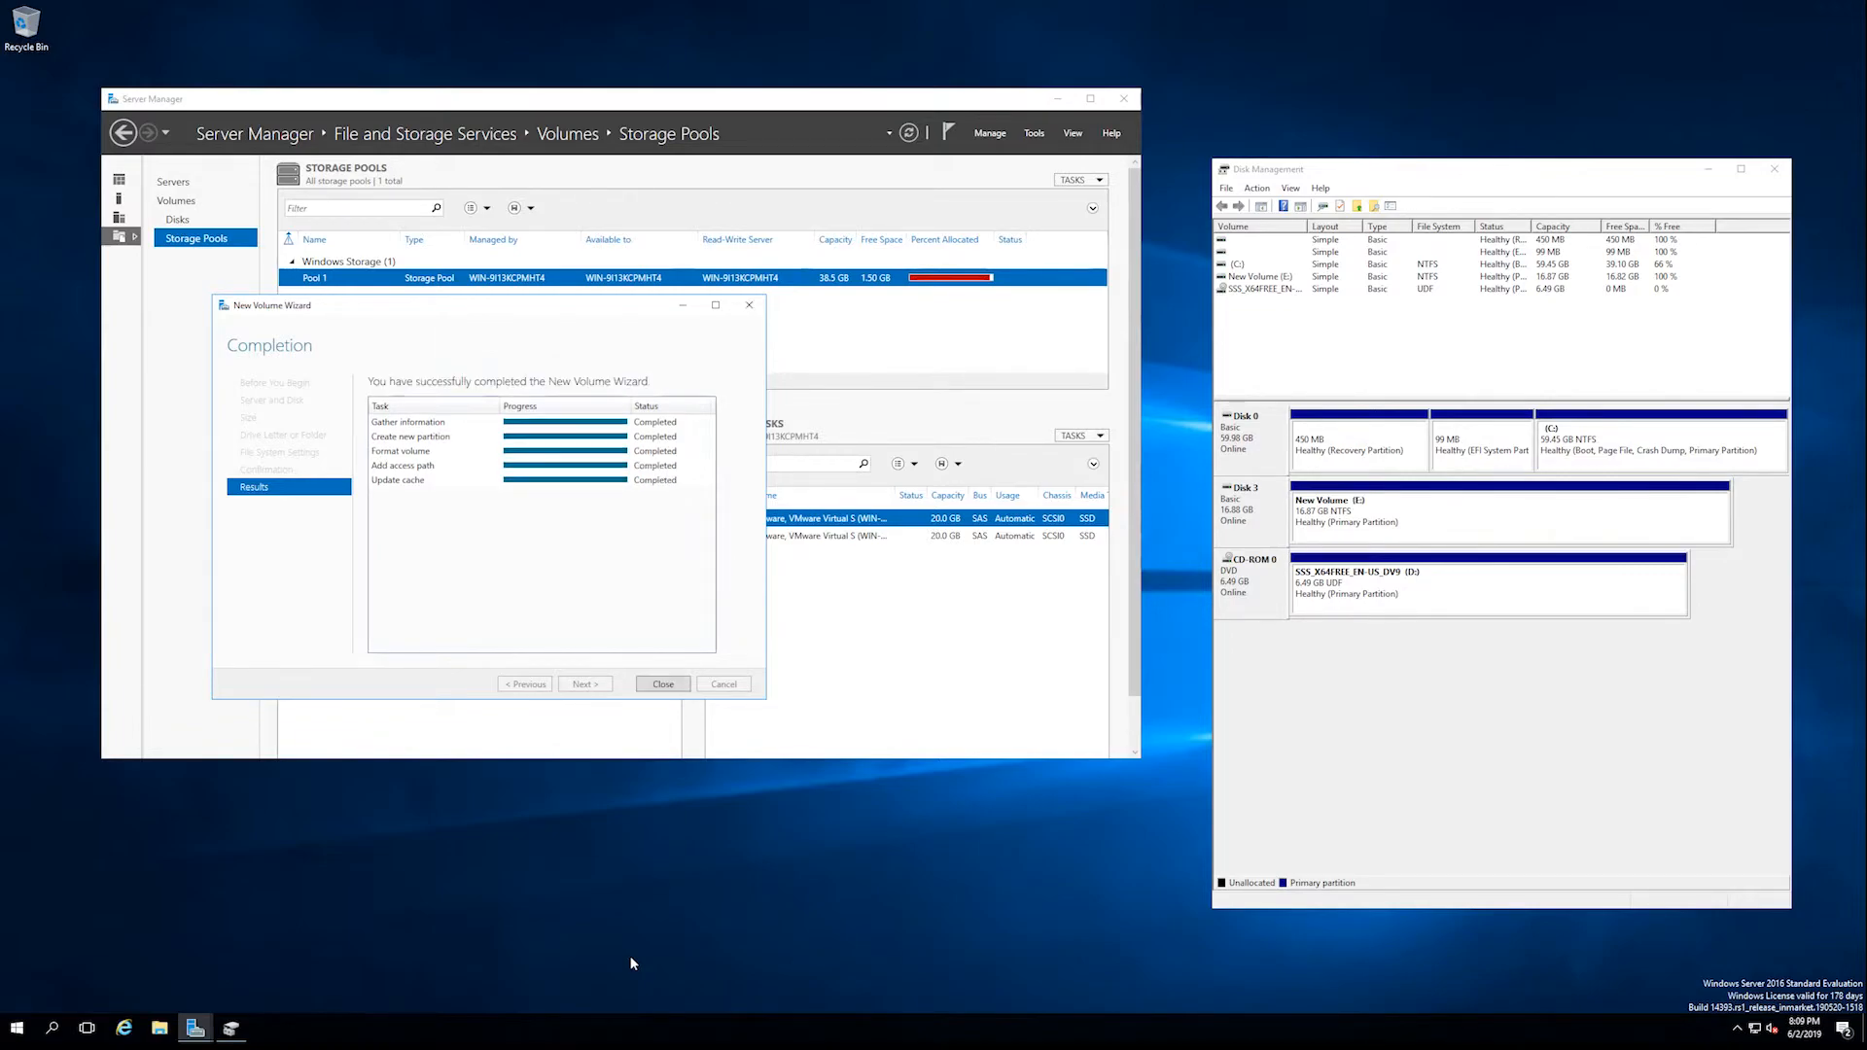
left_click(662, 685)
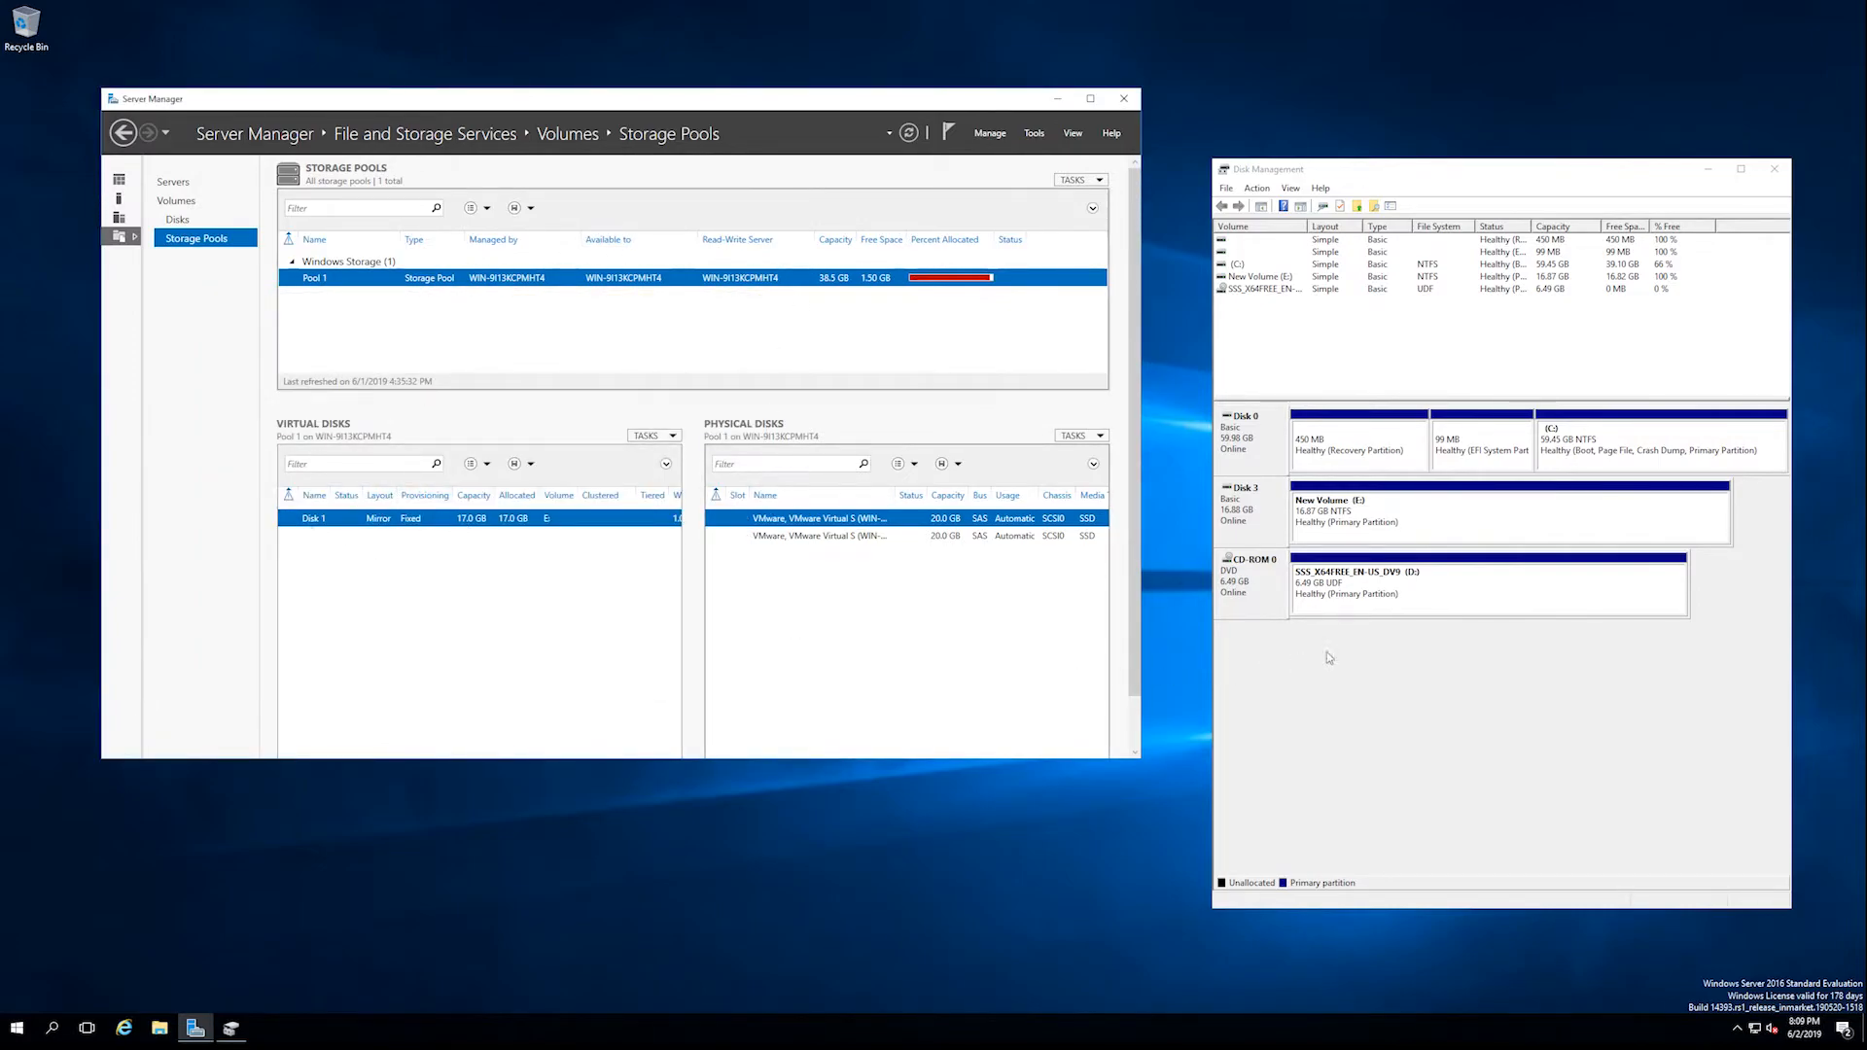
Step: Open New Volume (E:) in File Explorer, create a Rich Text Document there, and move the window clear of the disk lists
left_click(163, 1028)
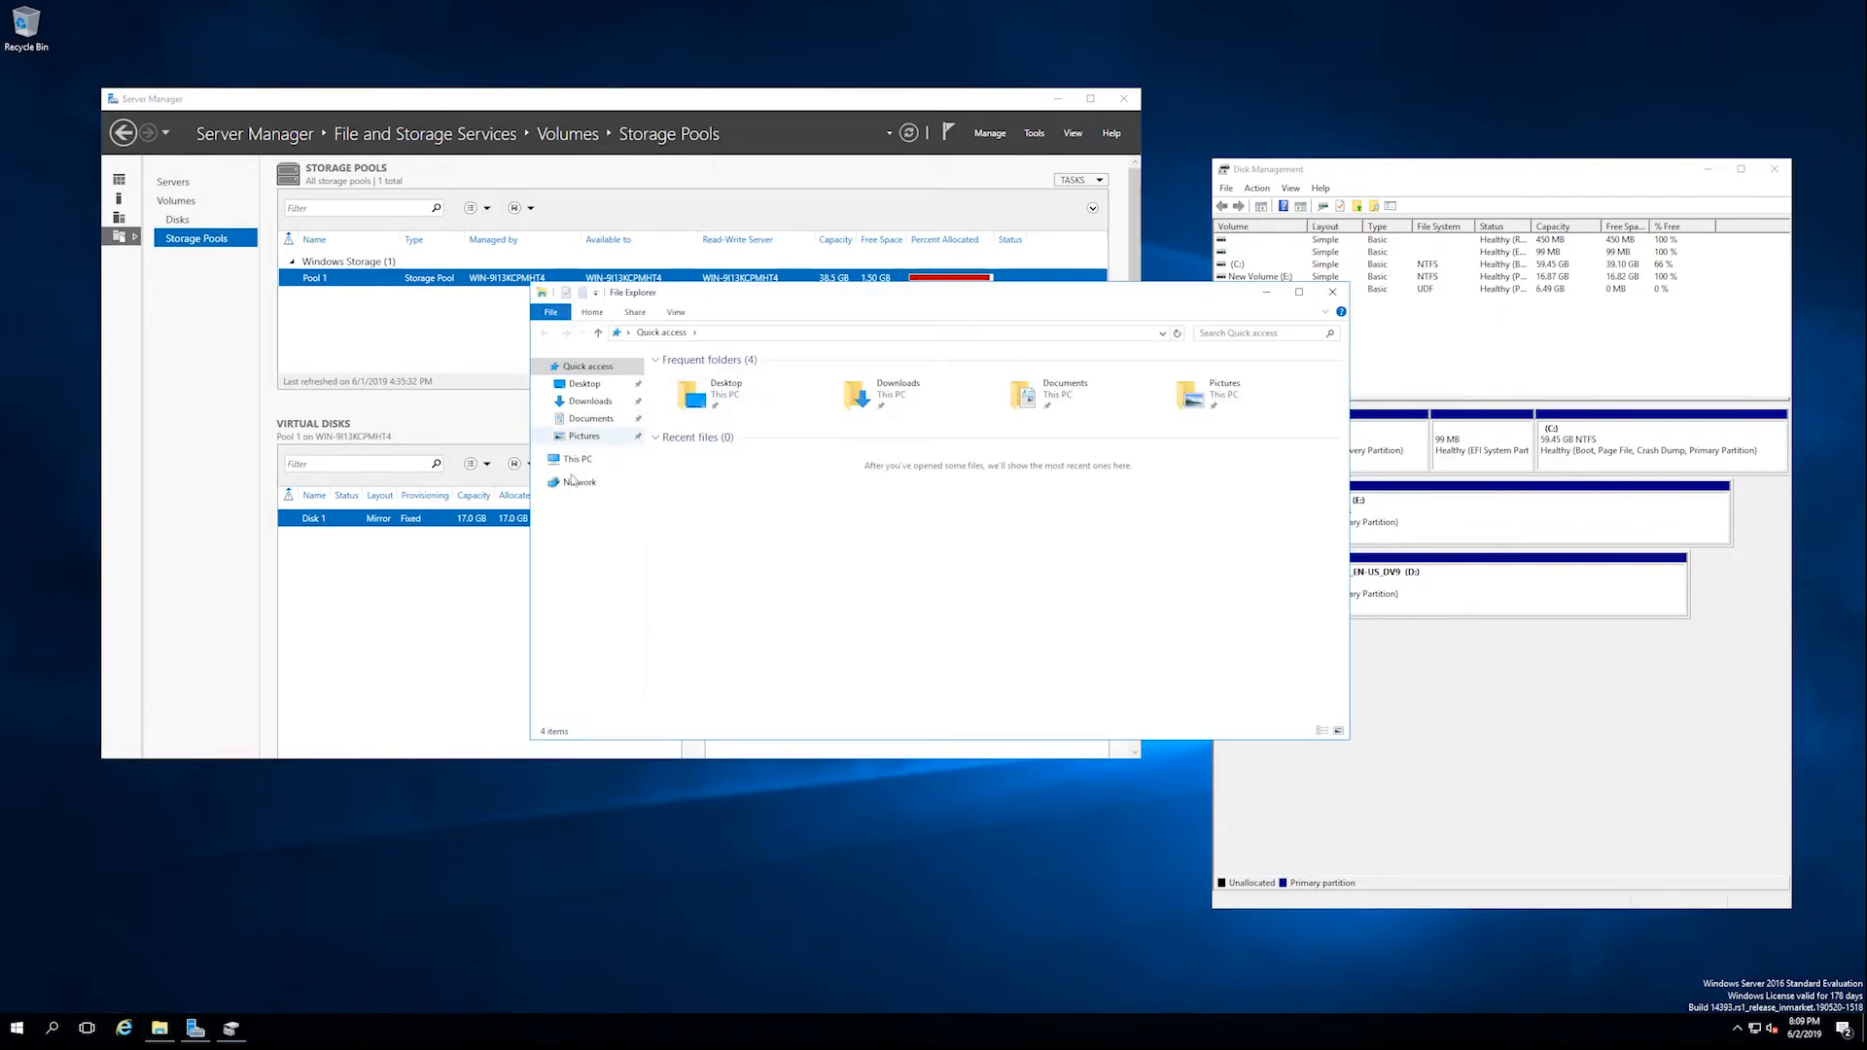
left_click(577, 460)
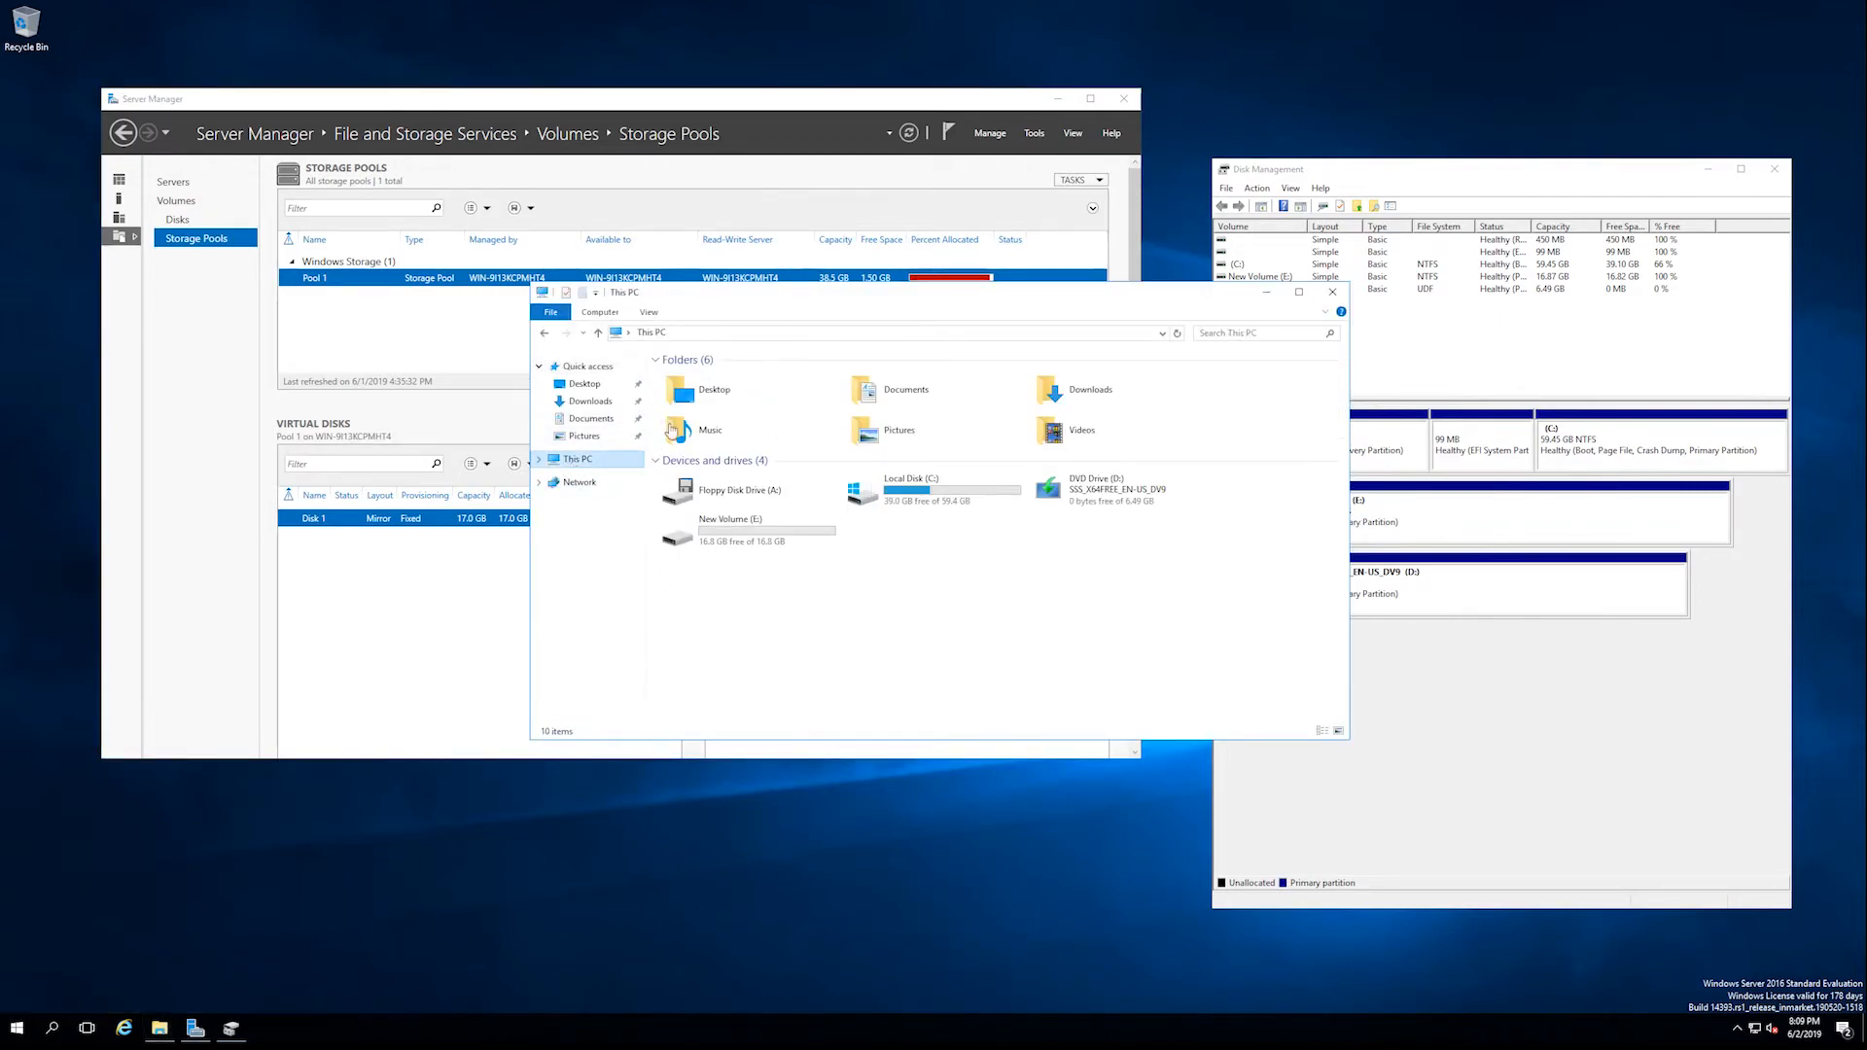
double_click(720, 530)
right_click(837, 521)
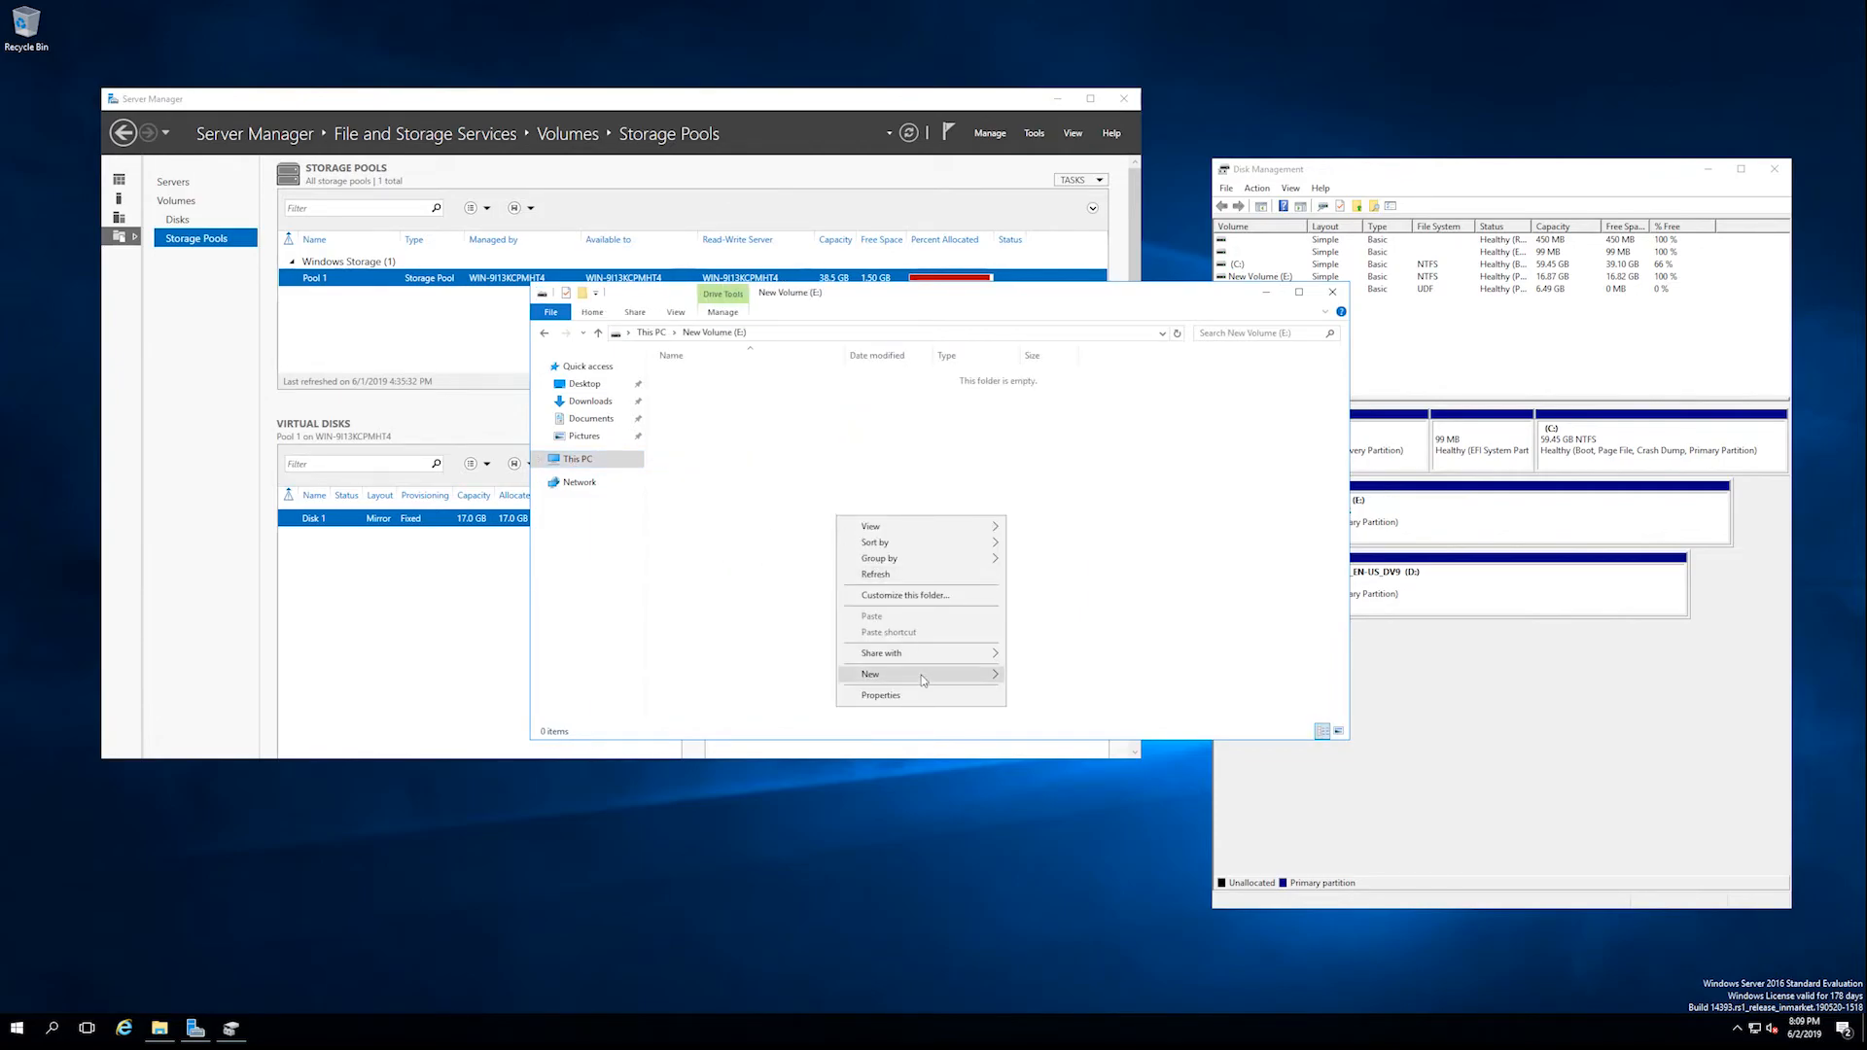
mouse_move(924, 678)
left_click(1065, 745)
left_click(900, 587)
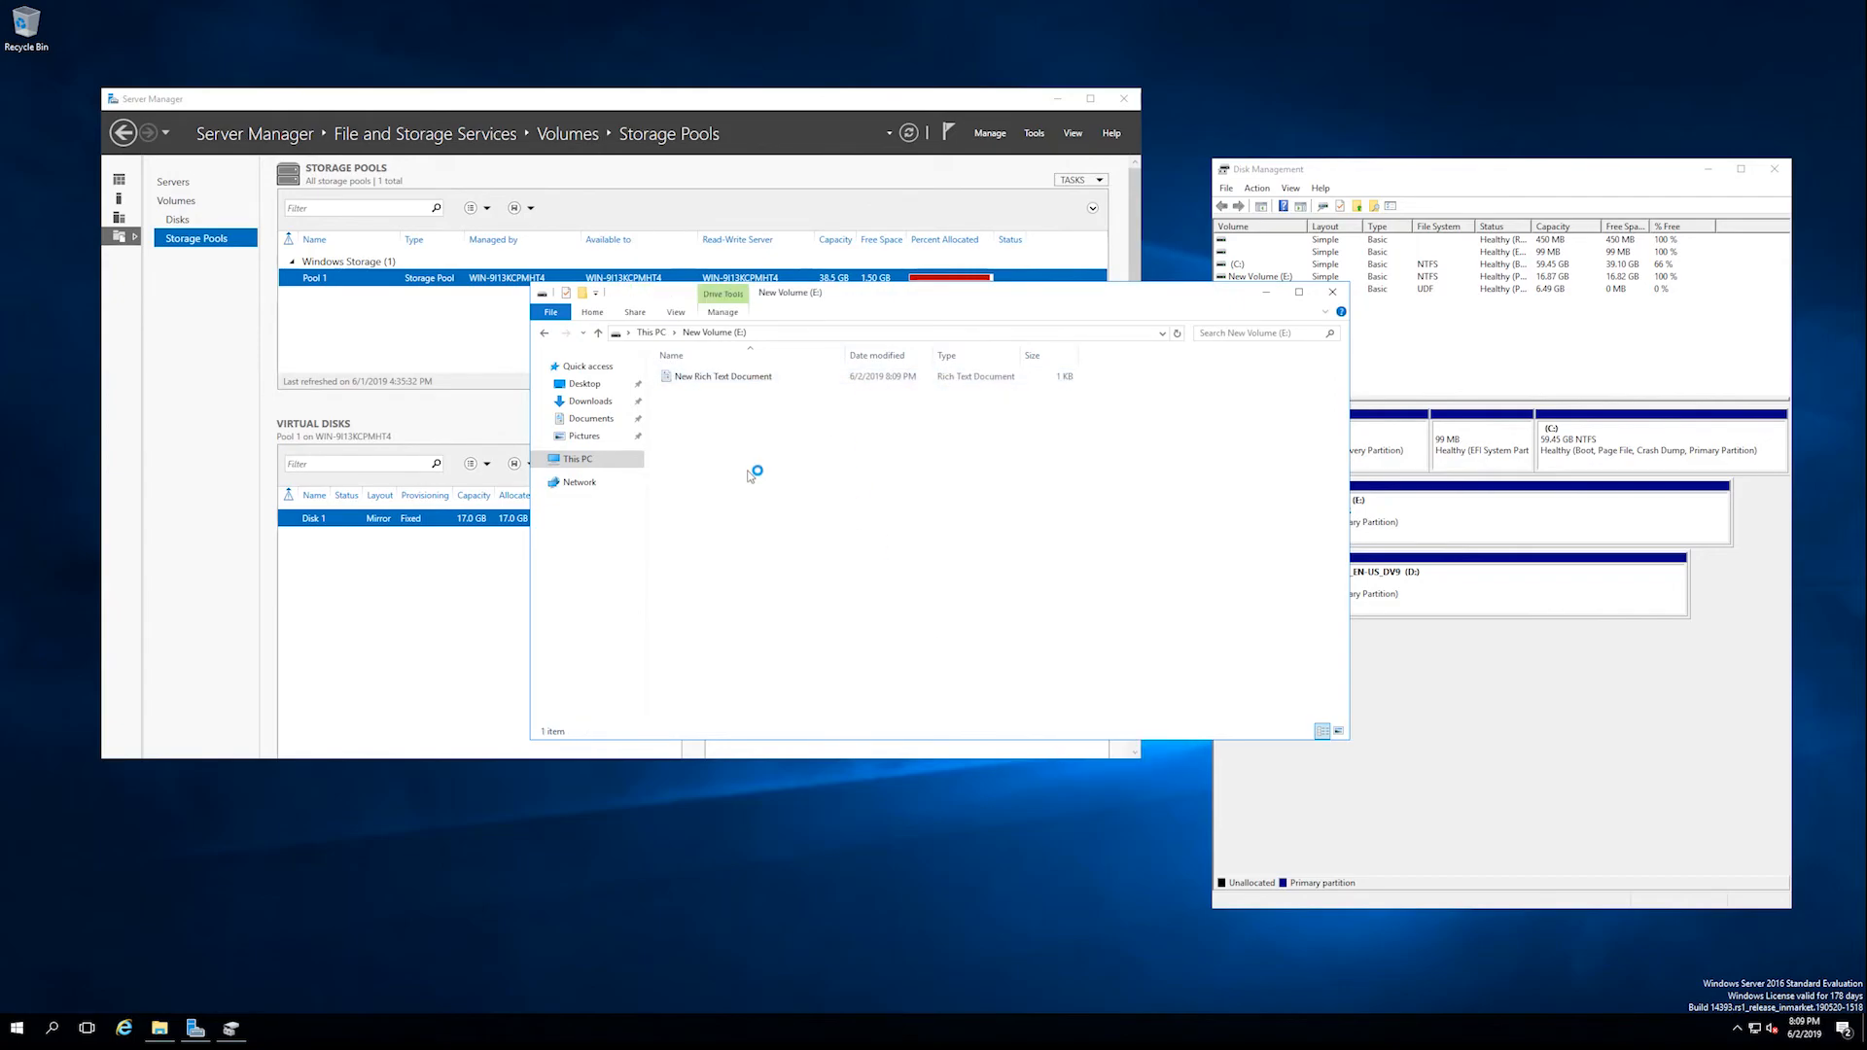
left_click_drag(747, 544, 650, 573)
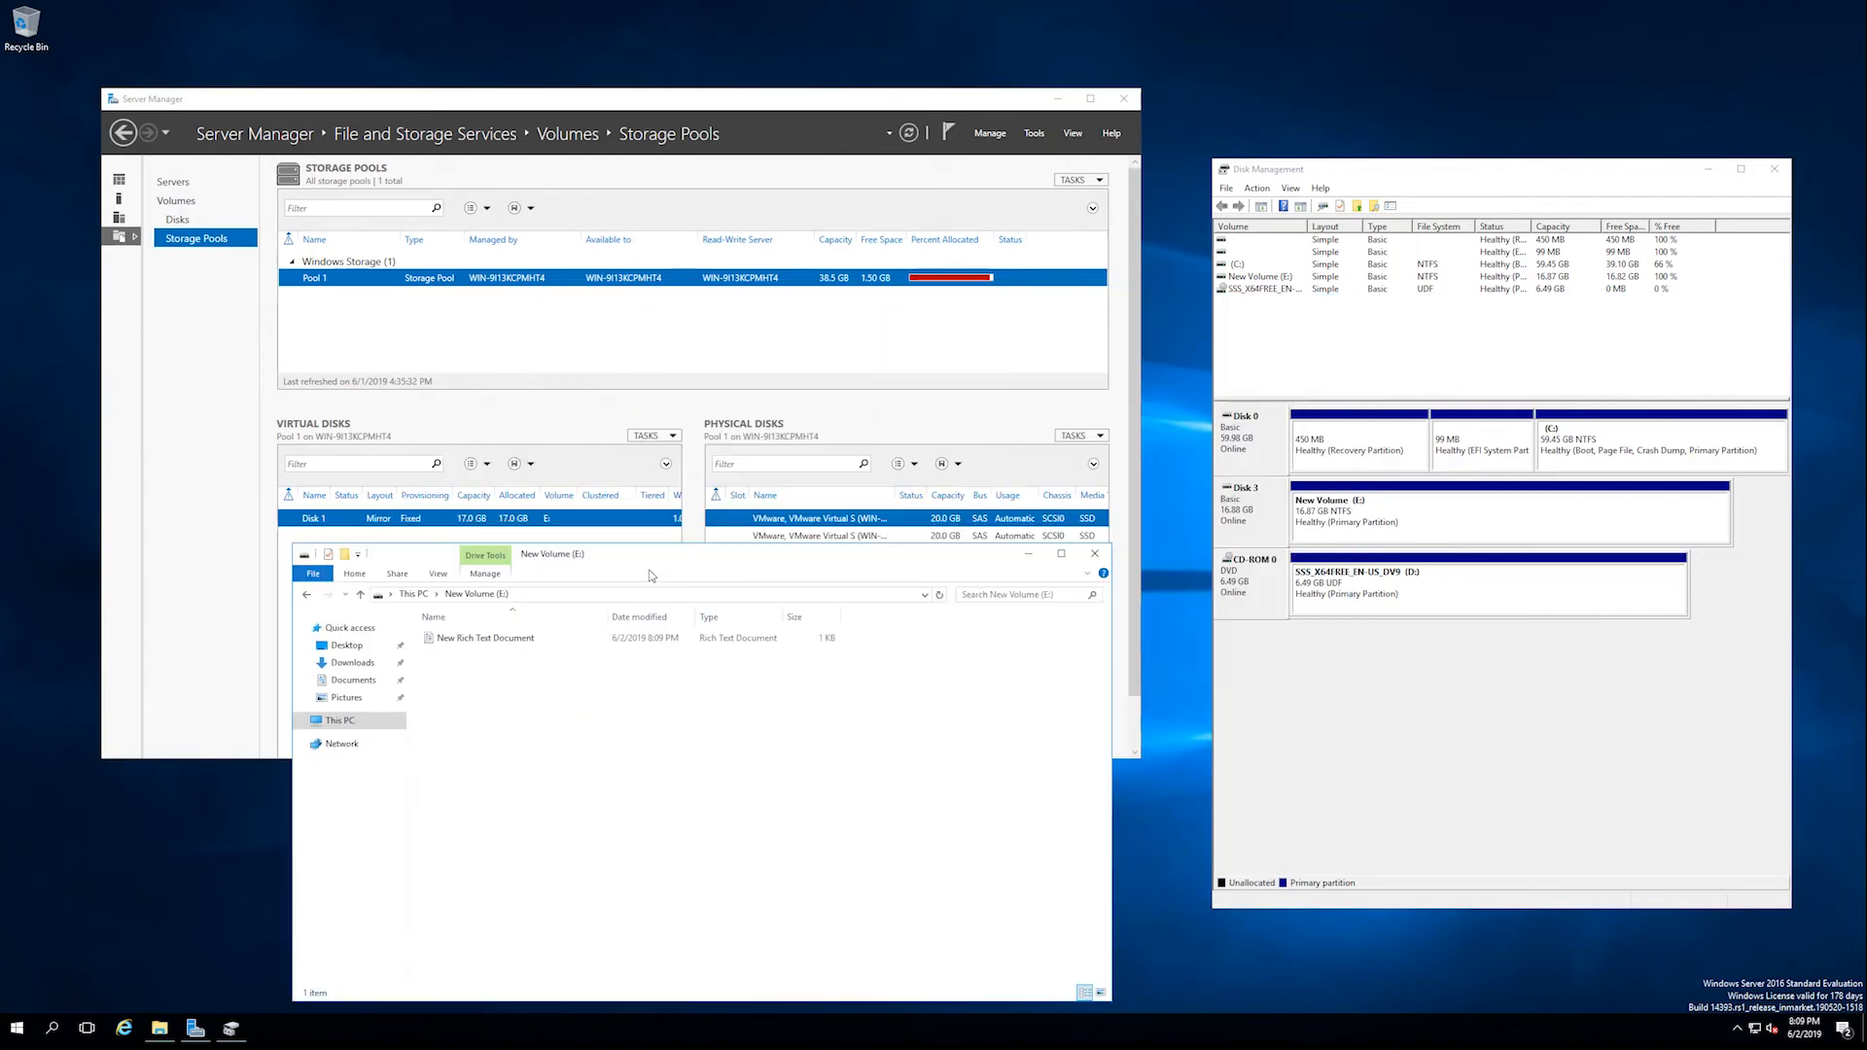